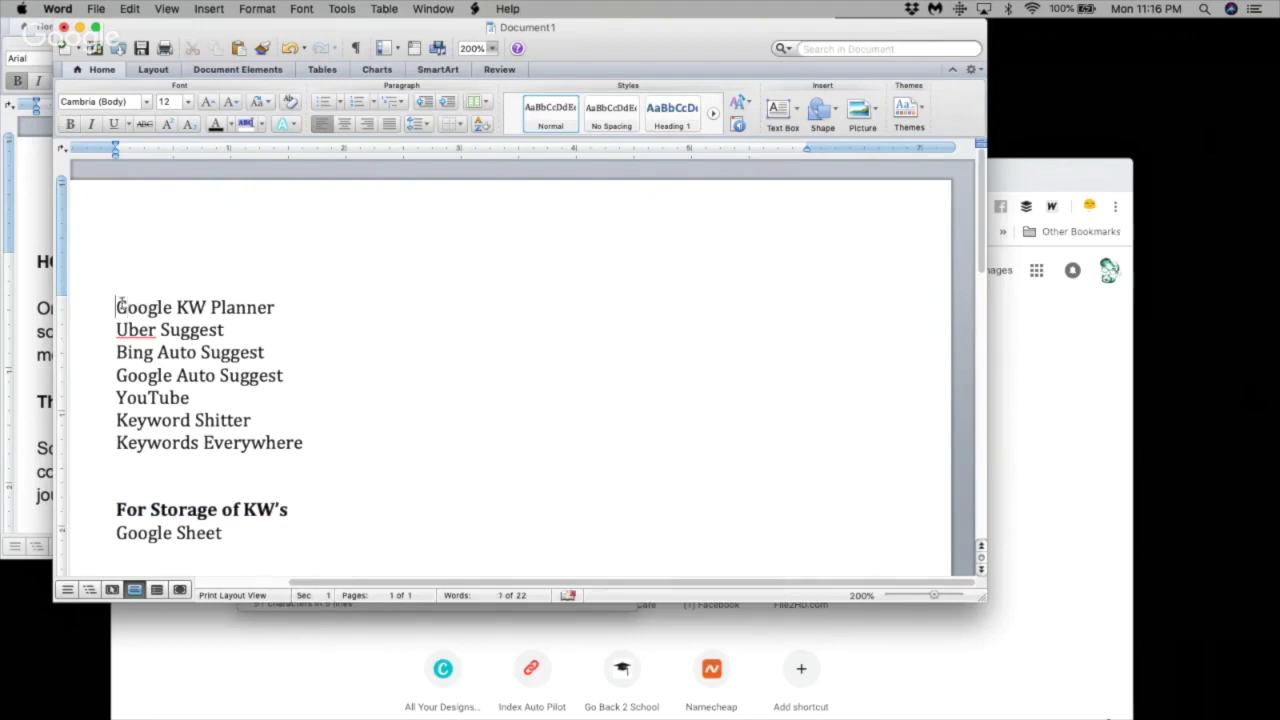
Add a bold "Tools" heading on its own line above "Google KW Planner".
key(Return)
key(Up)
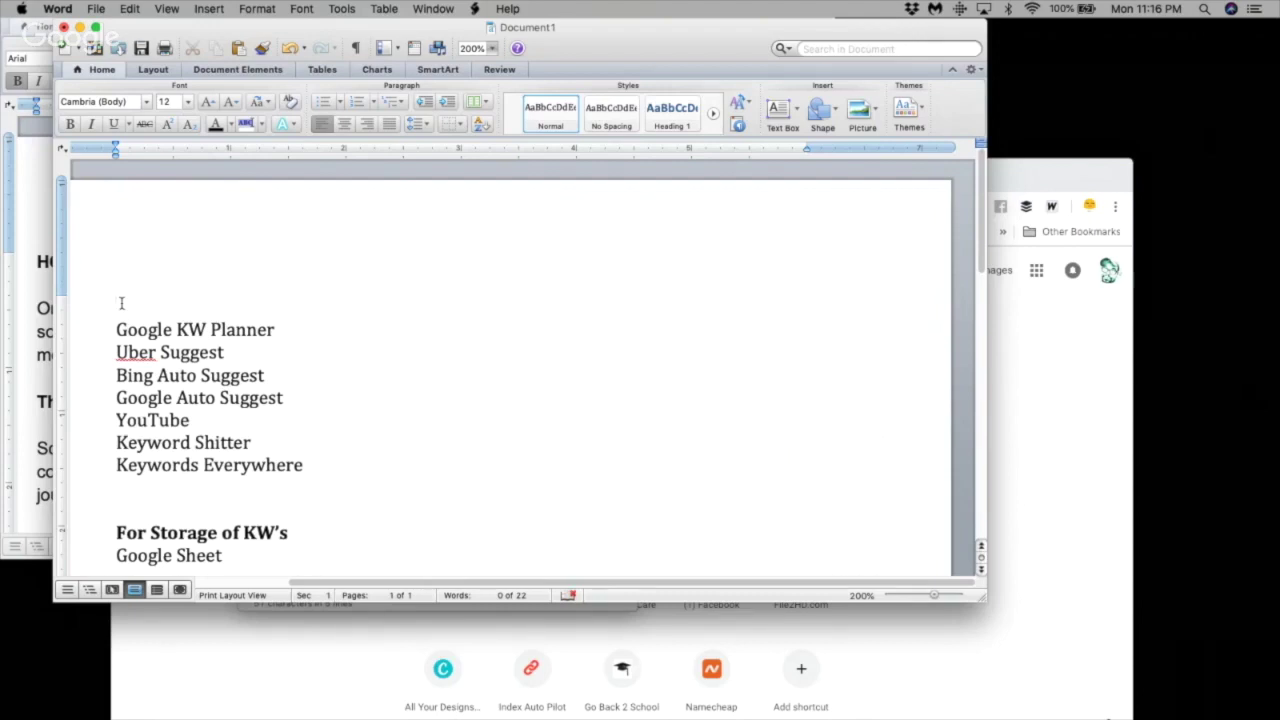
text(Tools)
drag(181, 307, 84, 293)
click(70, 123)
click(446, 391)
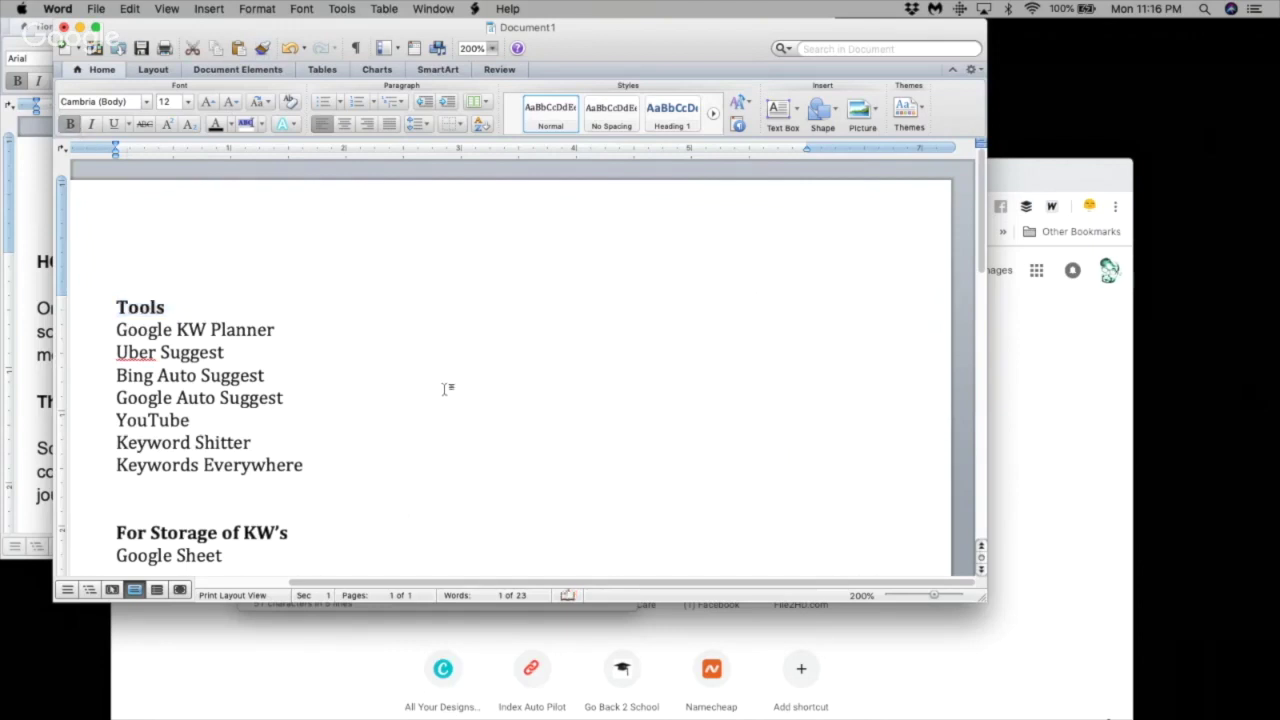
scroll(446, 391, down, 2)
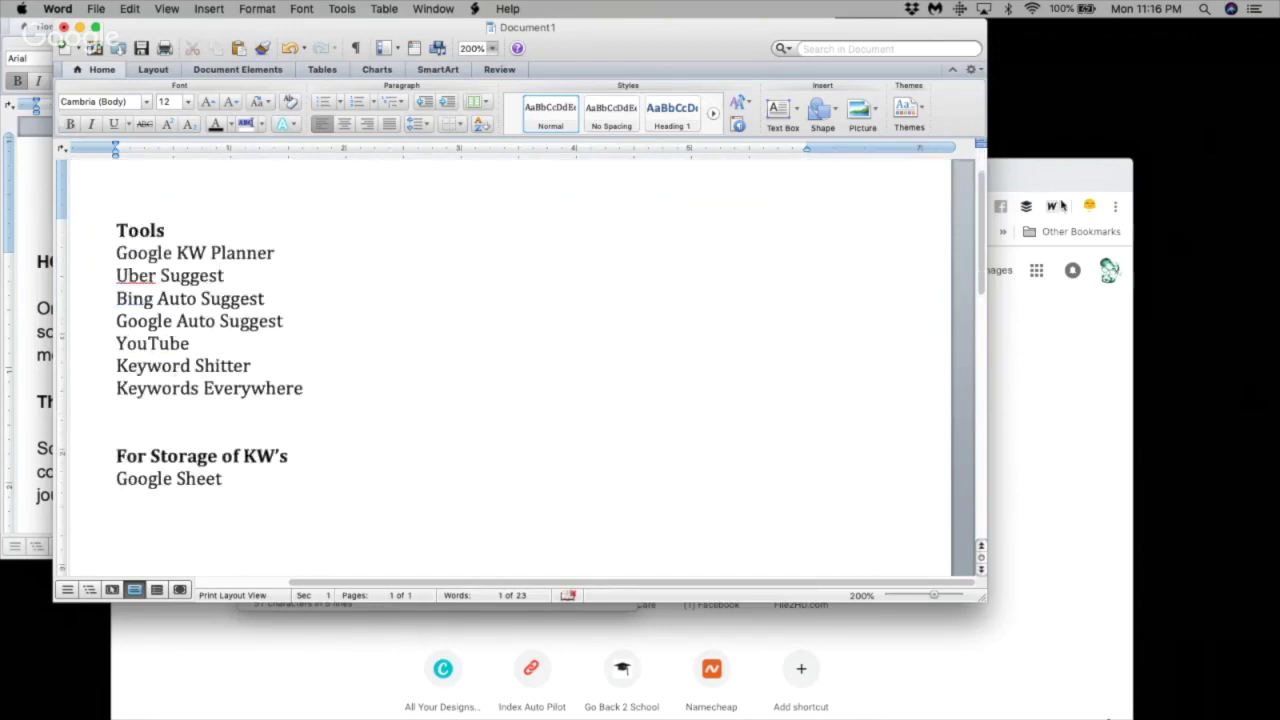
Switch to Chrome and create a blank Google Sheets spreadsheet in a new tab.
click(1063, 180)
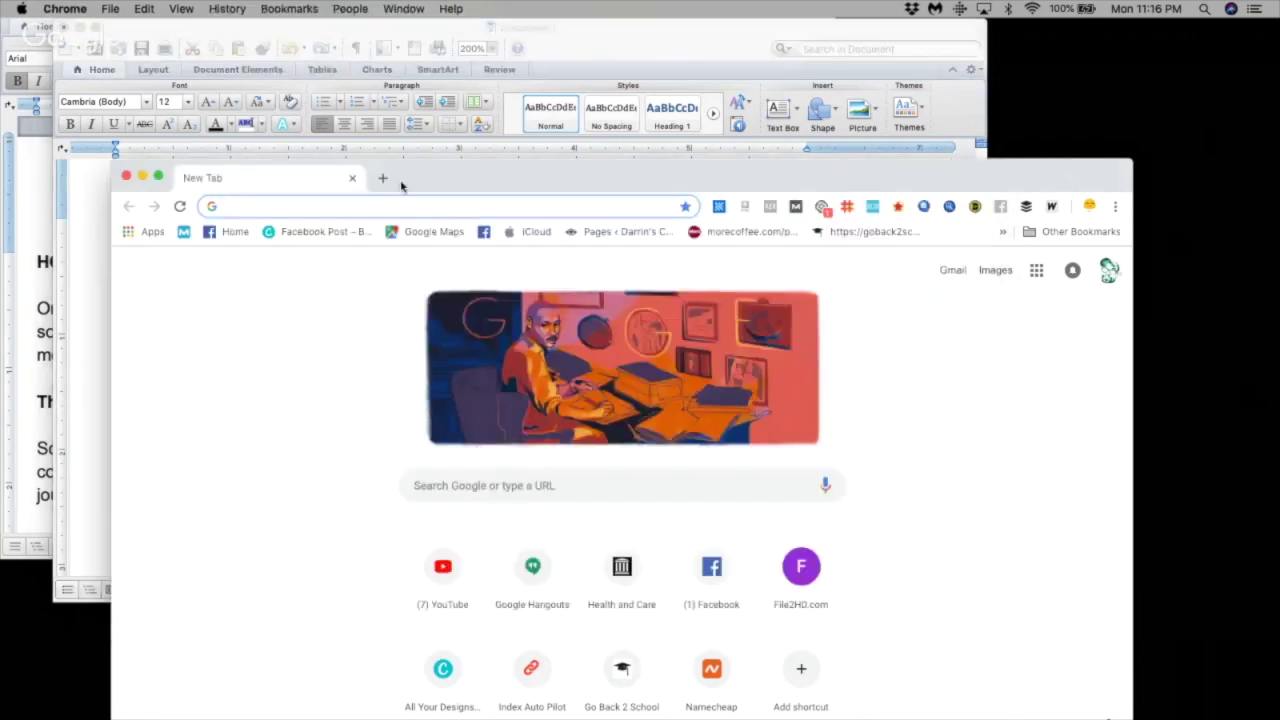
click(384, 177)
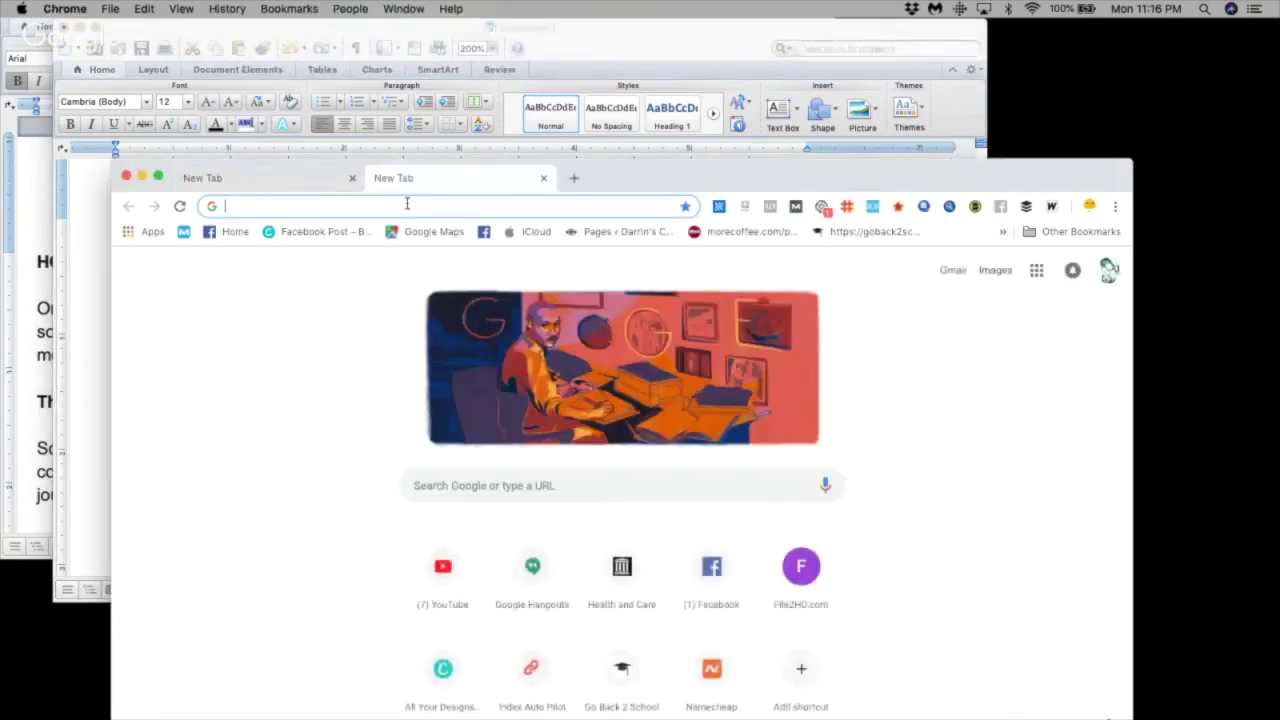
text(shee)
key(Return)
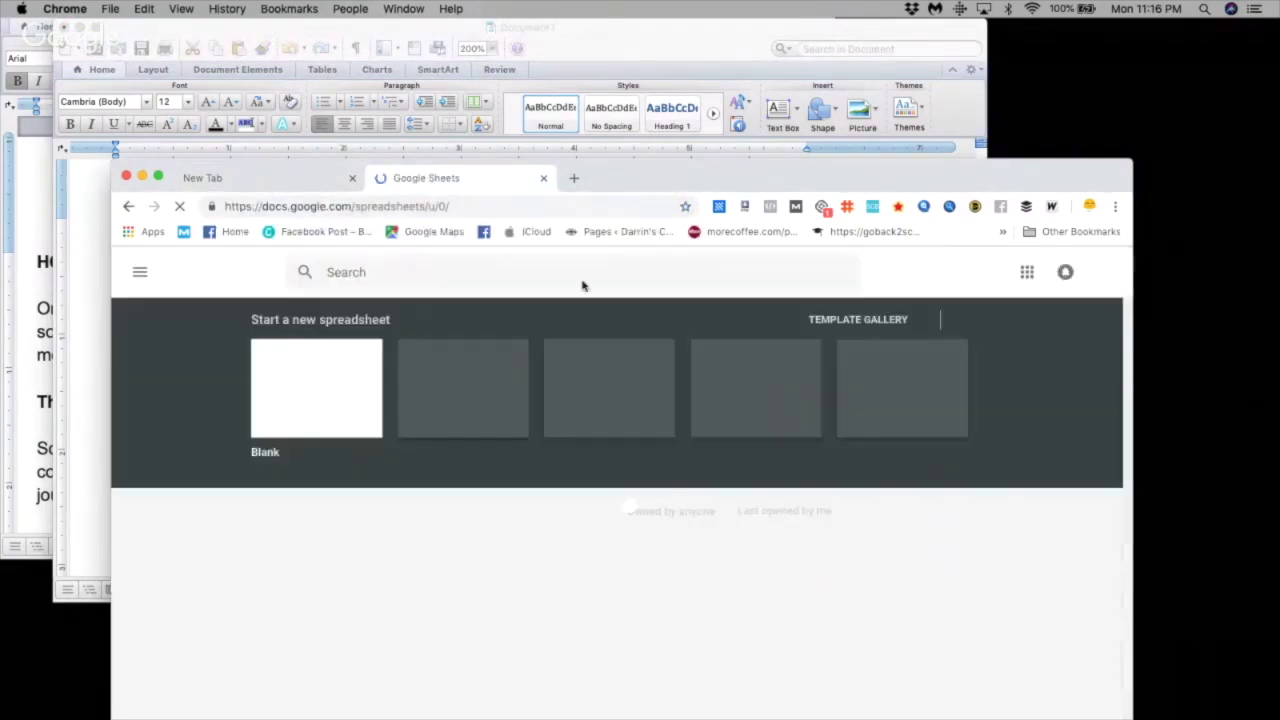
click(316, 390)
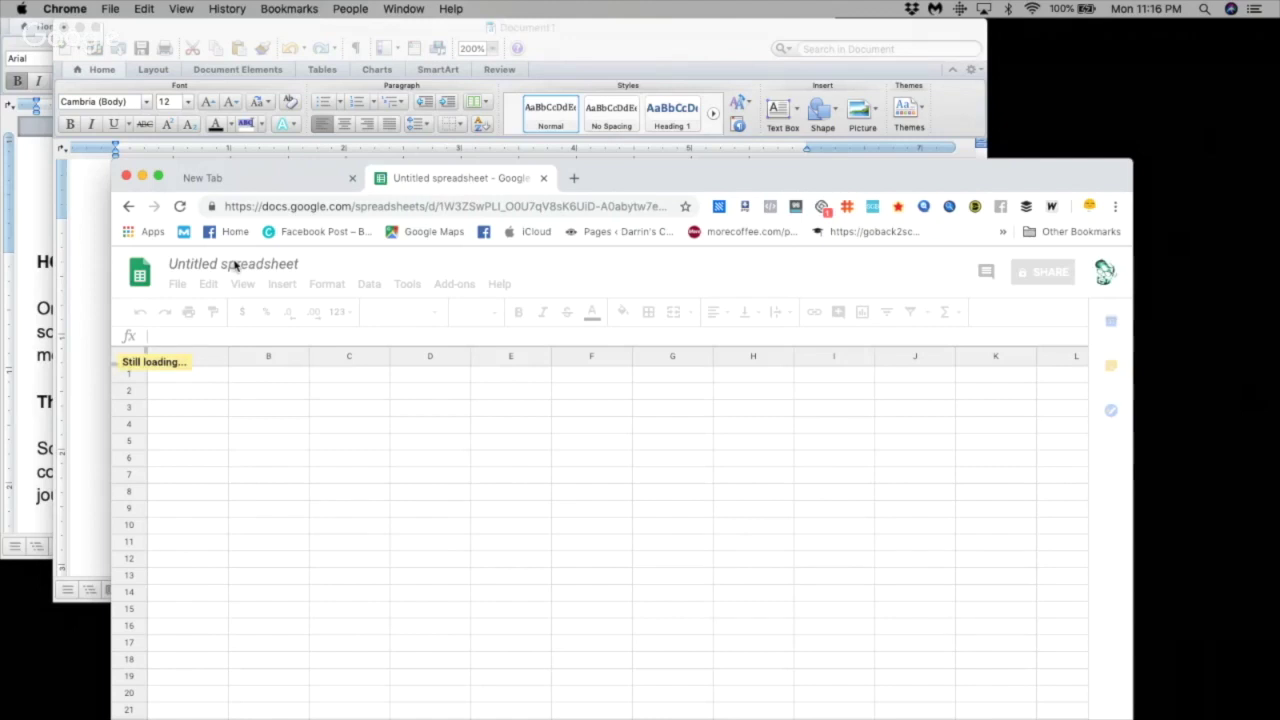
Rename the untitled spreadsheet as "Keywords" and move the browser window off this display.
click(236, 264)
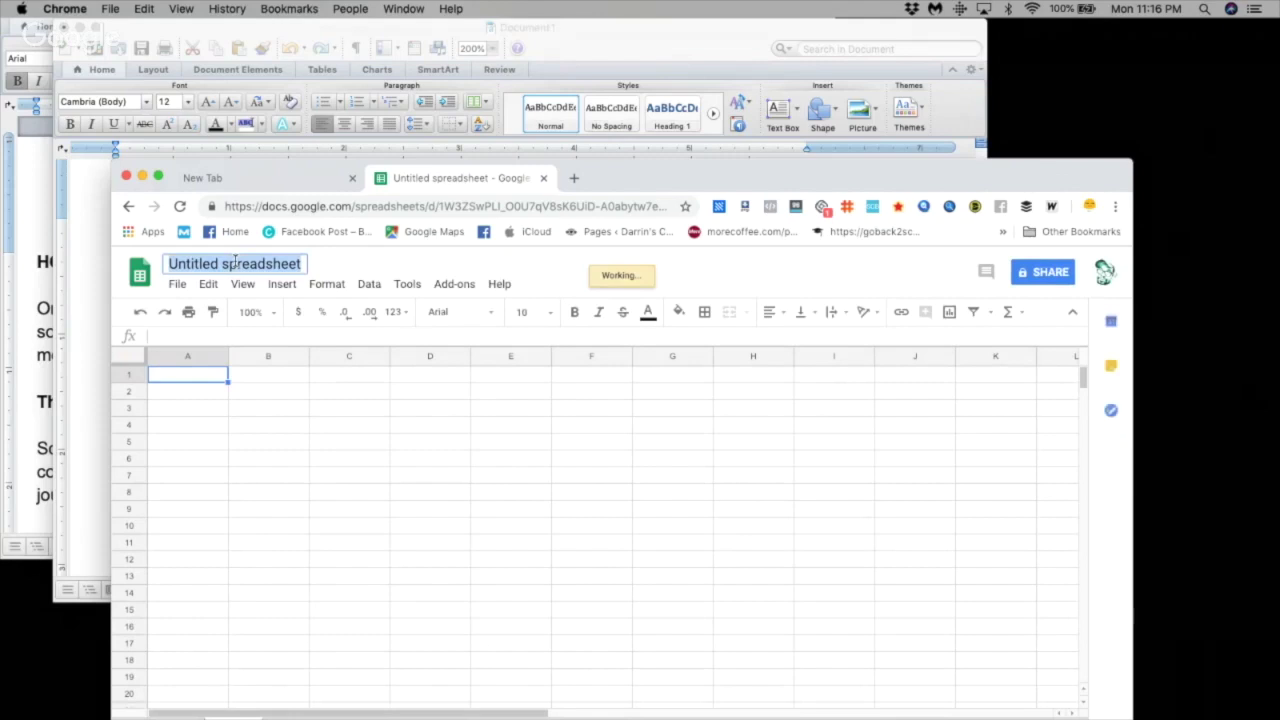
key(BackSpace)
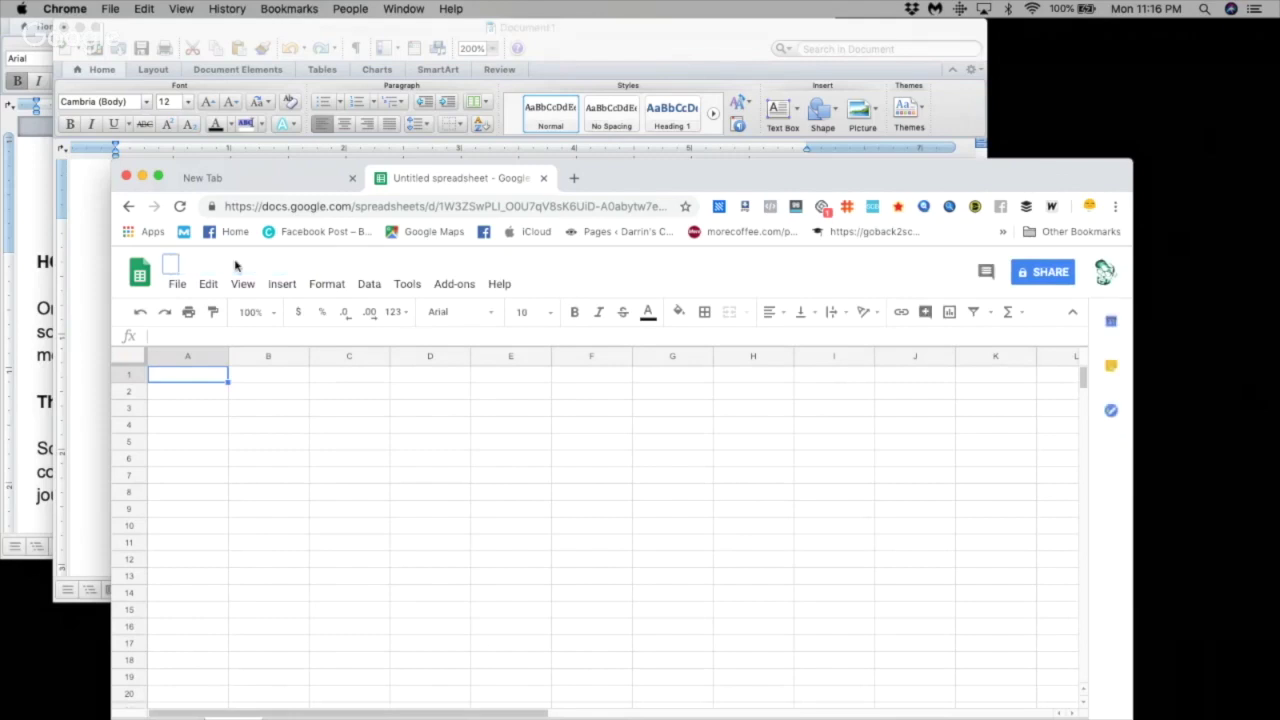
text(Kyeed)
key(BackSpace)
key(BackSpace)
key(BackSpace)
key(BackSpace)
text(eywo)
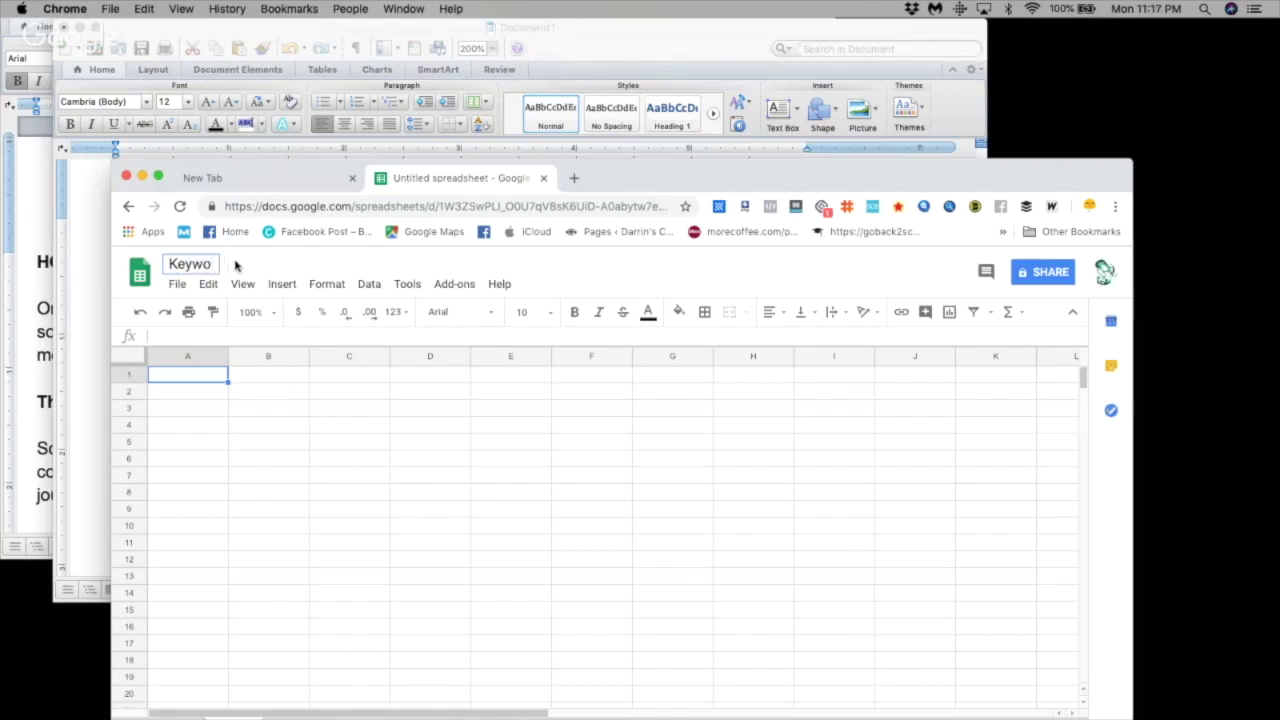
text(rds)
drag(620, 170, 1279, 155)
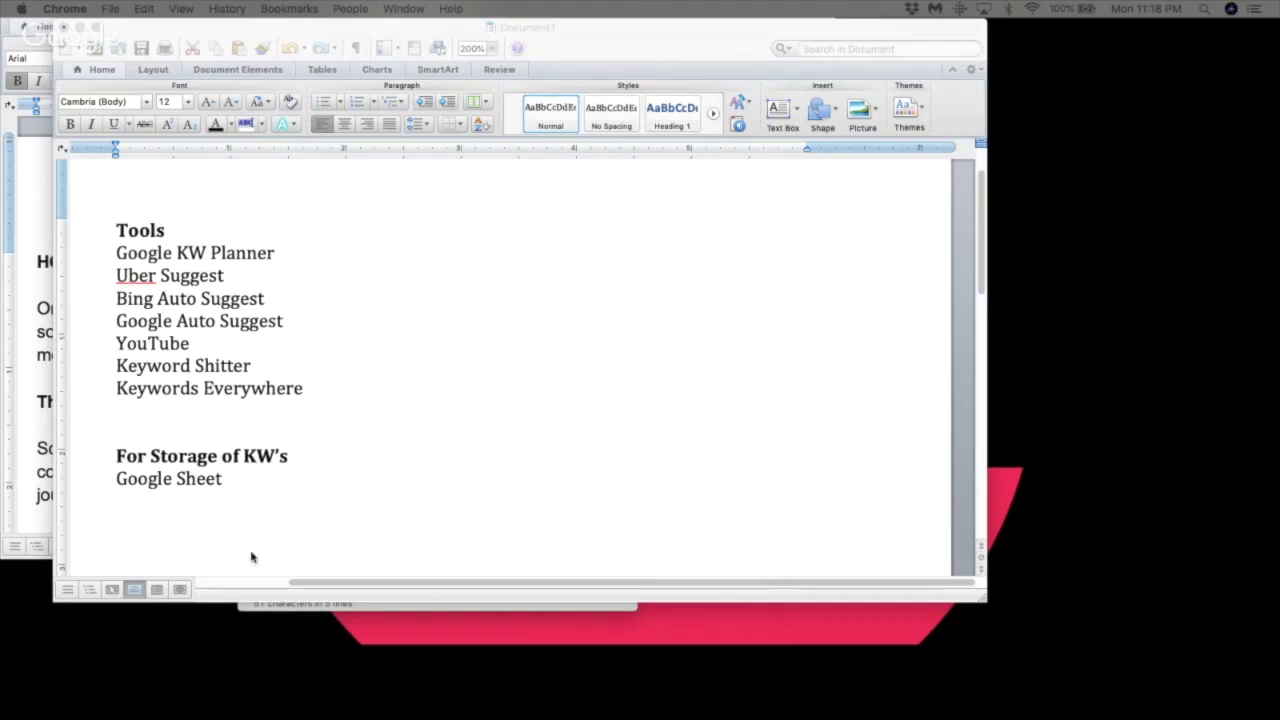
Switch back to Word and add the line "Example Seed Keyword – Apples" below "Google Sheet", separated by a blank line.
click(361, 523)
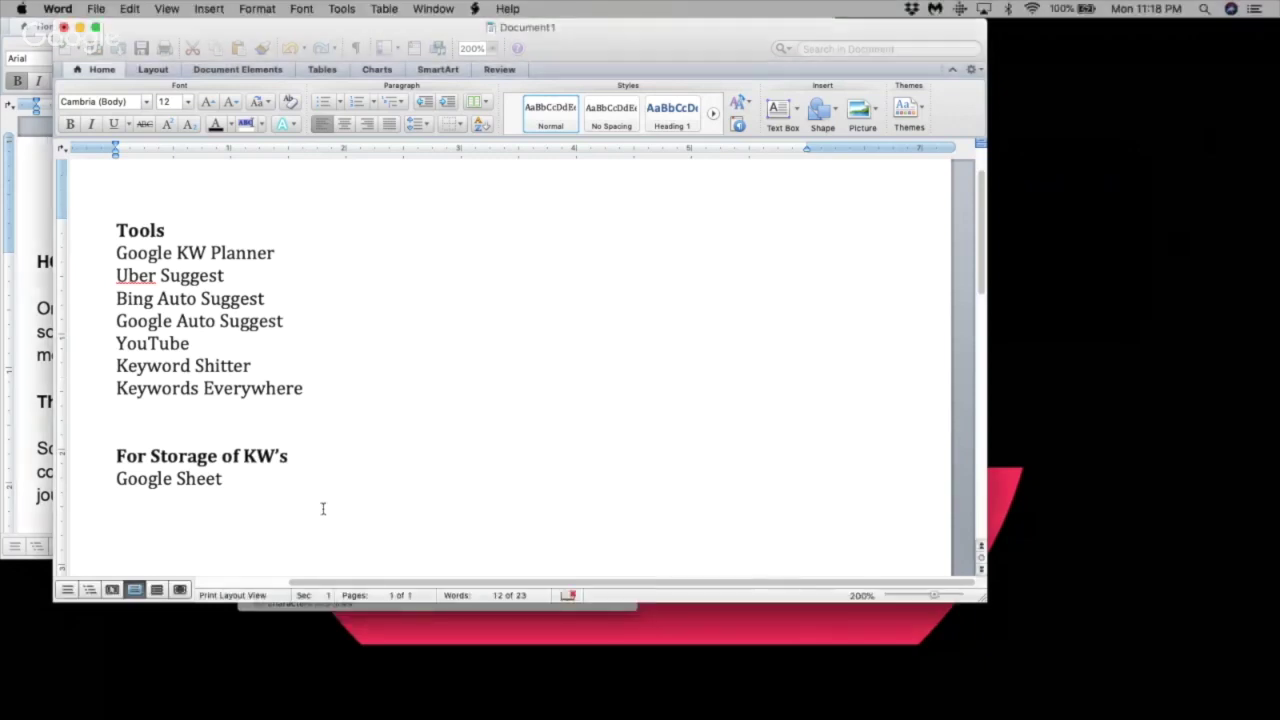
key(Return)
key(Return)
text(Example )
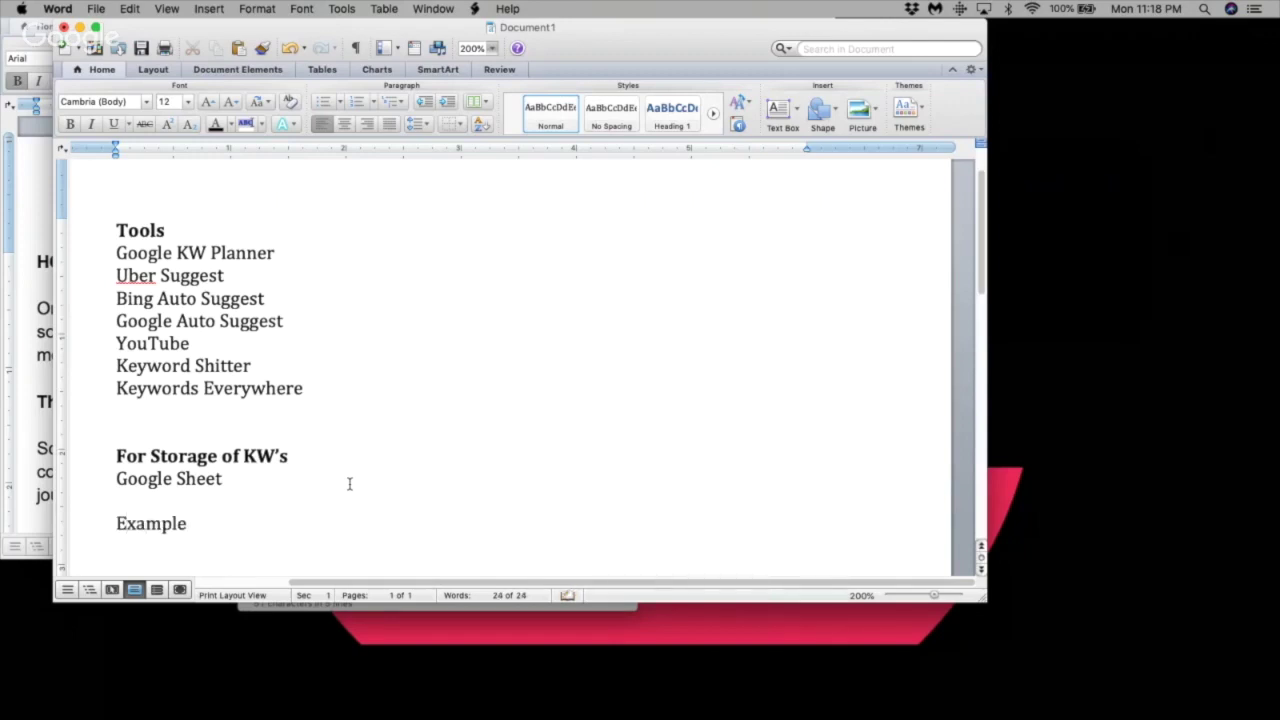
text(:)
key(BackSpace)
key(BackSpace)
text(Short)
key(BackSpace)
key(BackSpace)
key(BackSpace)
key(BackSpace)
text(eed Kw)
key(BackSpace)
text(eyt)
key(BackSpace)
text(word)
text( -)
text( Apples)
text(  or)
key(BackSpace)
text(or)
key(BackSpace)
key(BackSpace)
text(oi)
key(BackSpace)
key(BackSpace)
key(BackSpace)
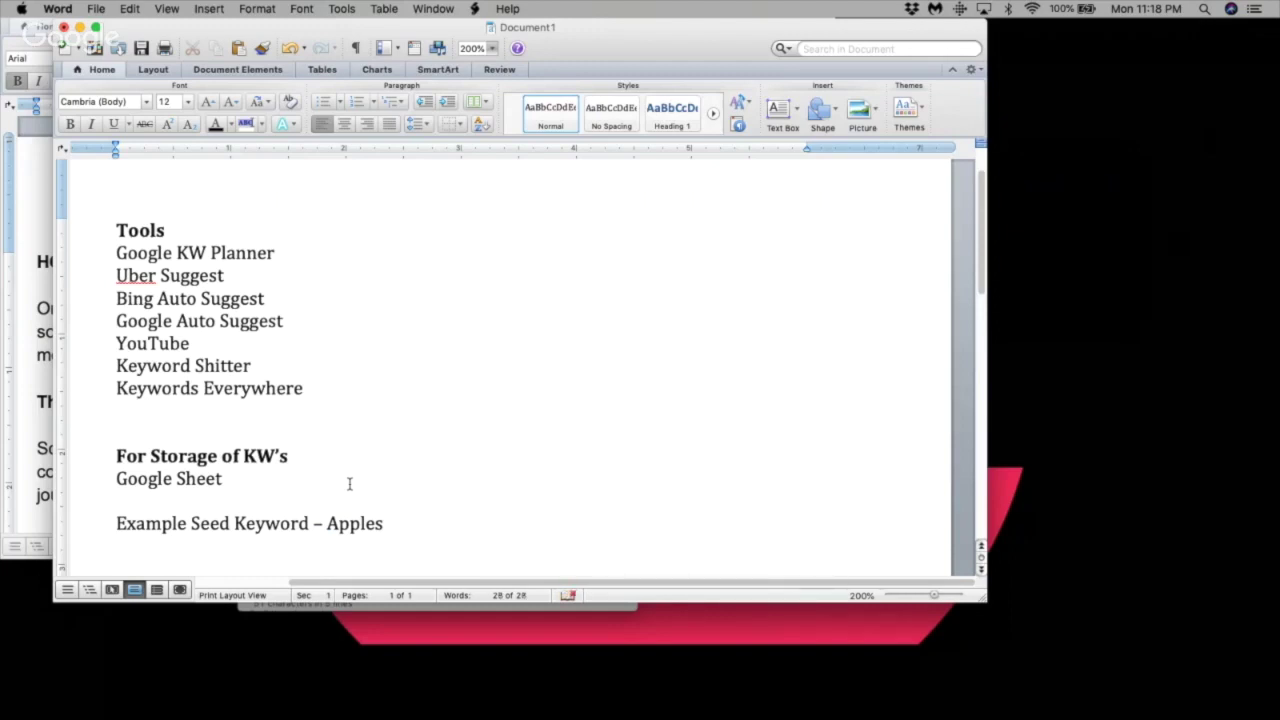
Add the line "Modifier – Yellow, Red, Green" under the seed keyword line.
key(Return)
text(Modifiere)
key(BackSpace)
text(- Be)
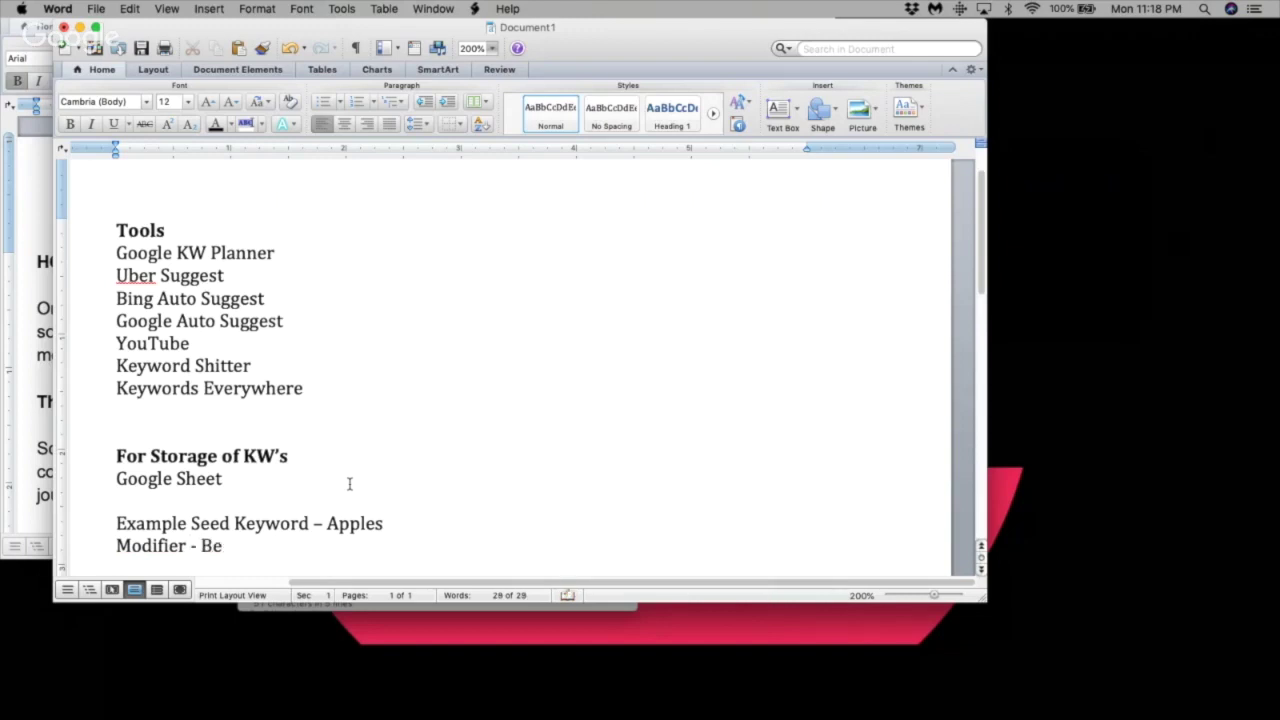
text(st, Goo)
key(BackSpace)
key(BackSpace)
key(BackSpace)
key(BackSpace)
key(BackSpace)
key(BackSpace)
key(BackSpace)
key(BackSpace)
key(BackSpace)
text(T)
key(BackSpace)
text(Yellow, Red, Greem)
key(BackSpace)
text(n)
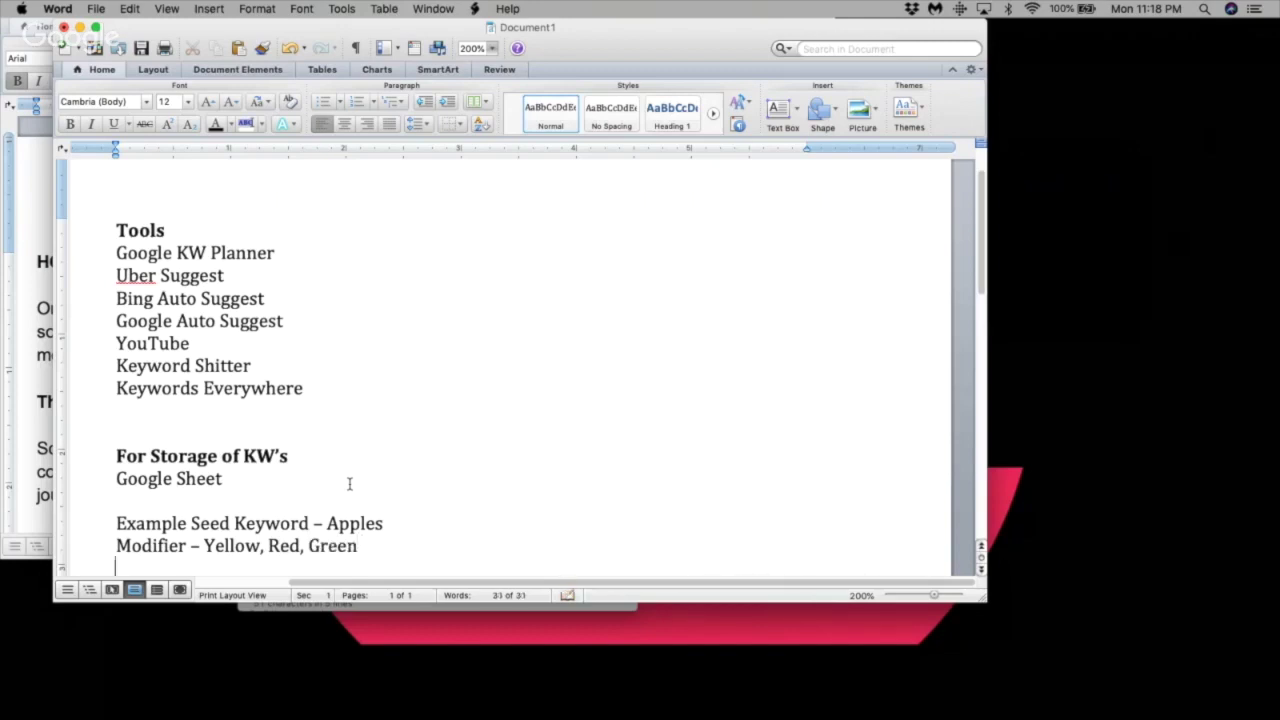
Add the line "Long Tail – Best, Top, Awesome" under the modifier line, with the document window enlarged to fill the screen.
text(Lo m)
key(BackSpace)
key(BackSpace)
text(n)
text(g)
text( Taio)
key(BackSpace)
text(k)
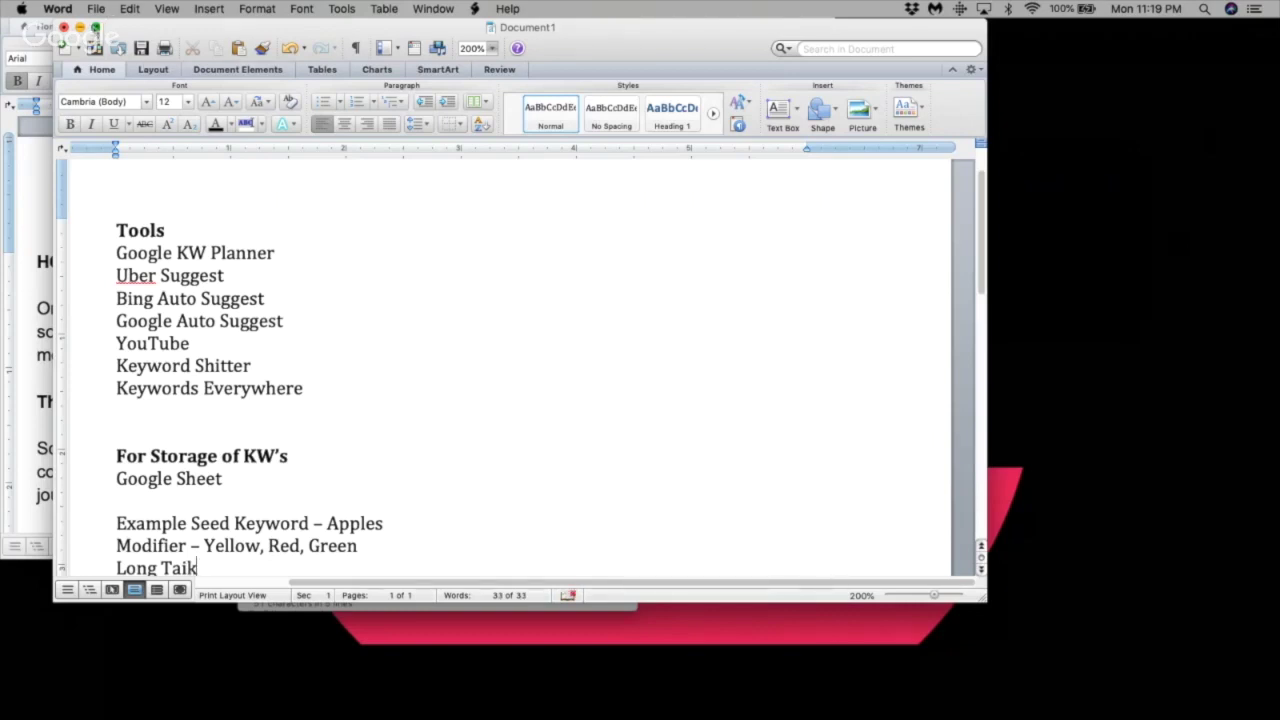
click(95, 27)
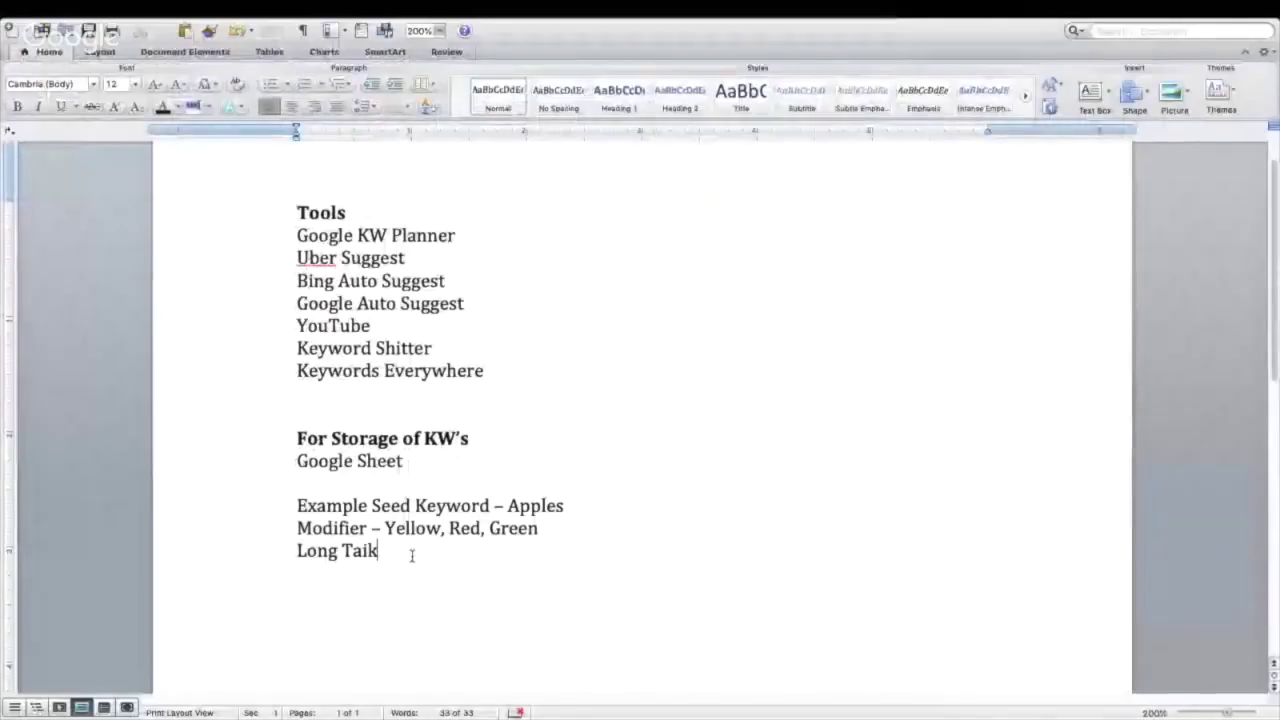
key(BackSpace)
text(l -)
text( Best)
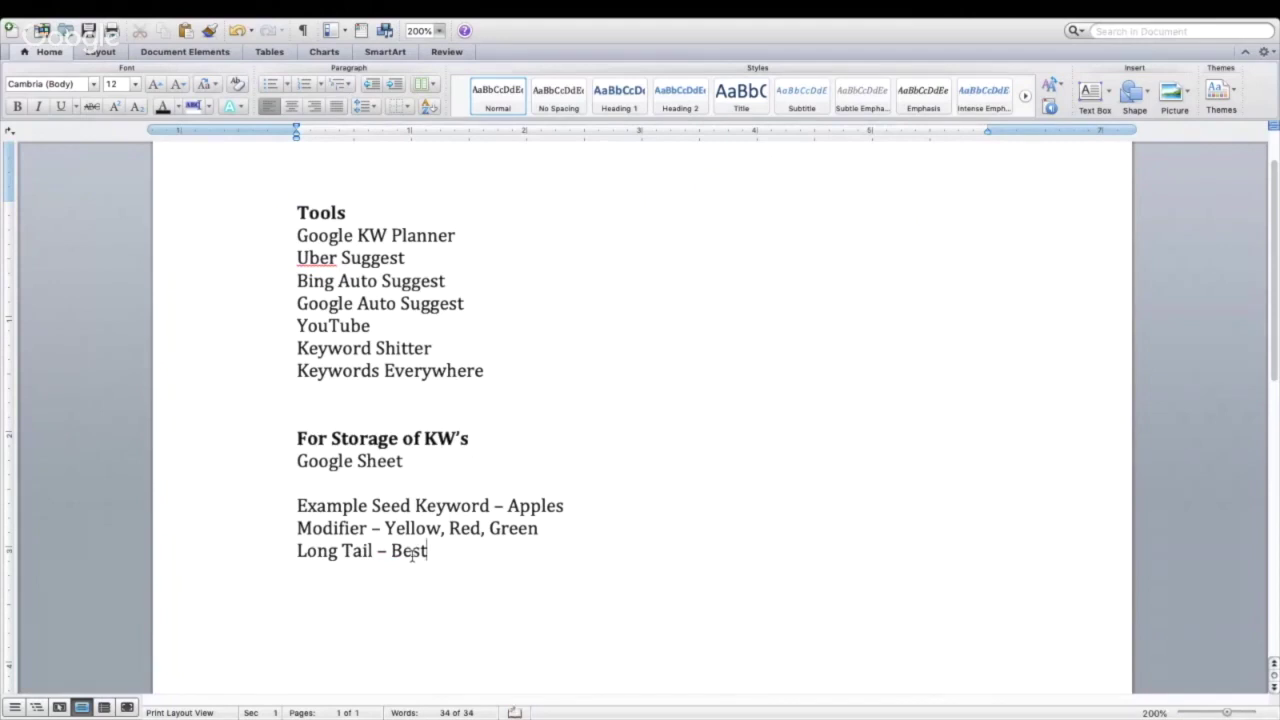
text(,)
text(p <)
key(BackSpace)
key(BackSpace)
text(, Awesome)
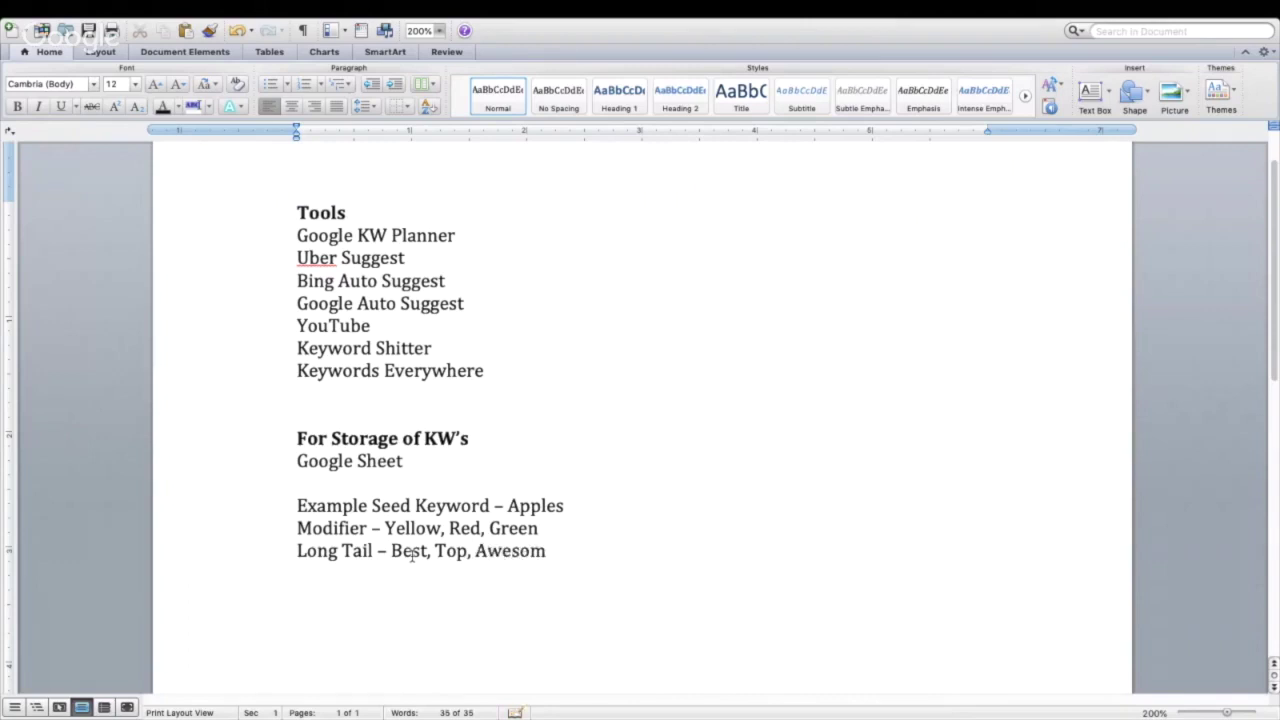
Leave a blank line and write "Example of a long-tail keyword- Best Yellow Apples".
key(Return)
text(Exam)
text(pel)
key(BackSpace)
key(BackSpace)
key(BackSpace)
text(l)
key(BackSpace)
text(plew)
key(BackSpace)
text(opf)
key(BackSpace)
key(BackSpace)
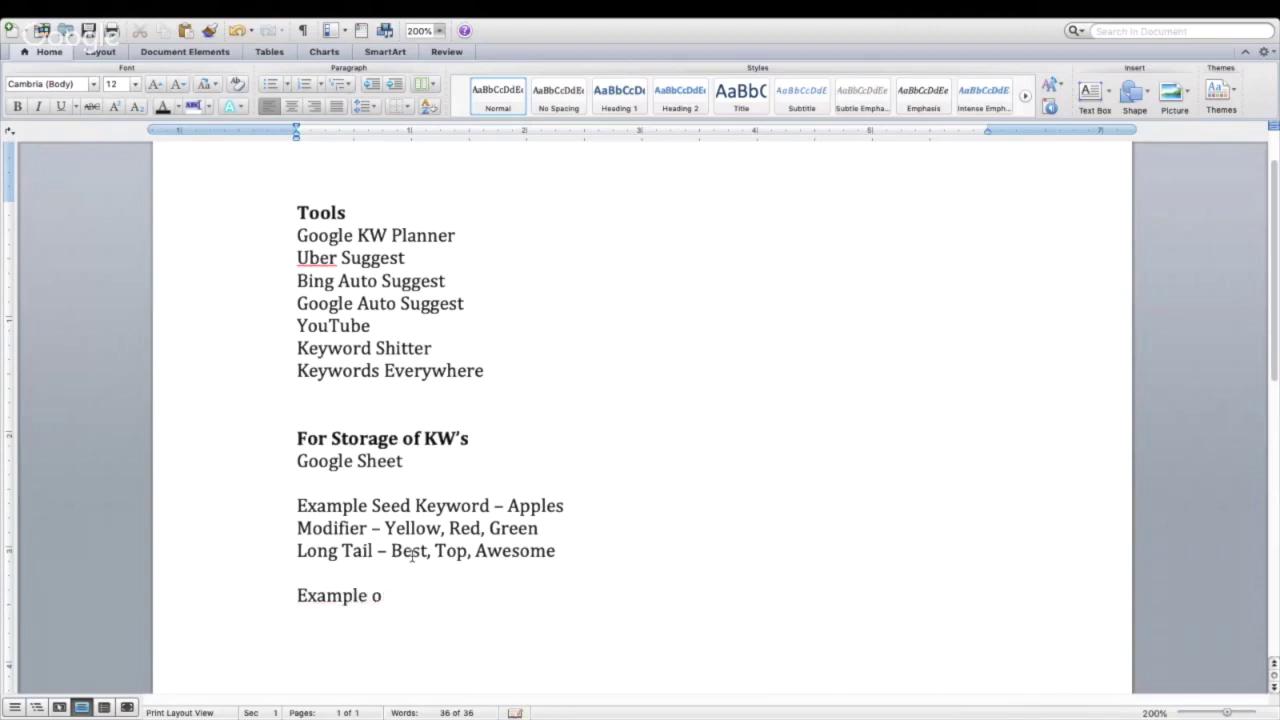
text(f a long-tail )
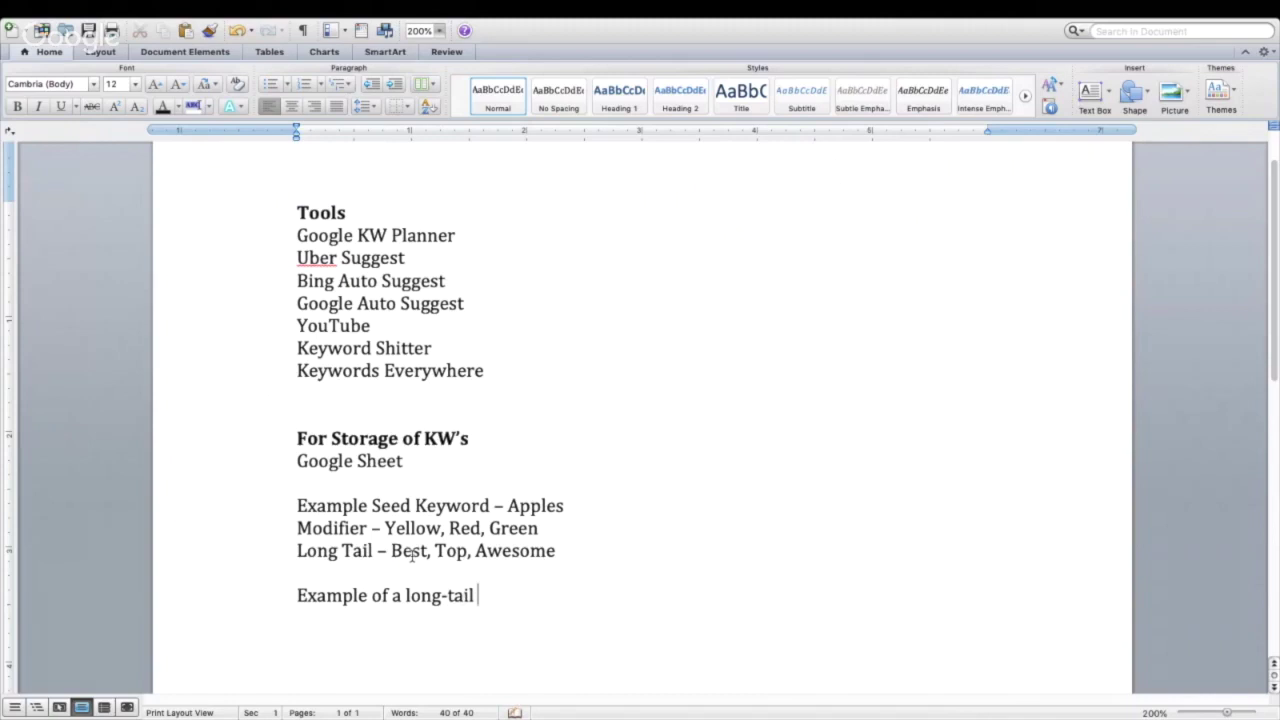
text(keyword- Best)
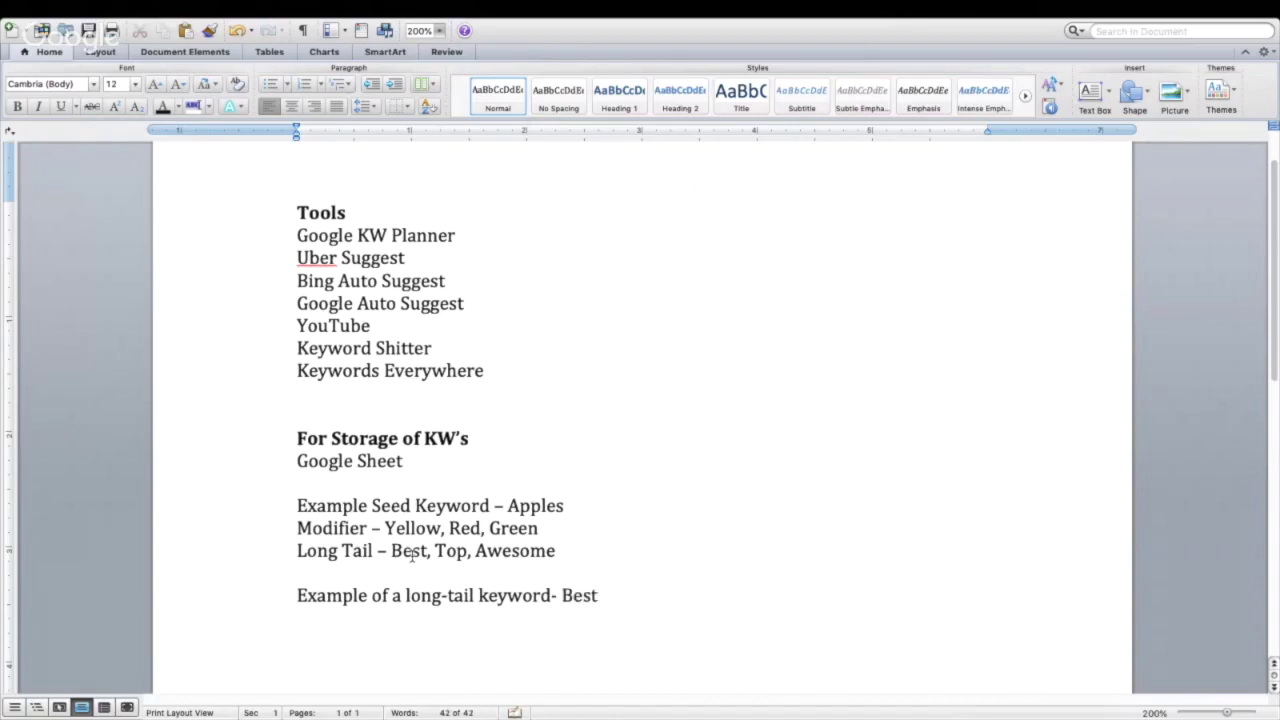
text( Yellow Apples)
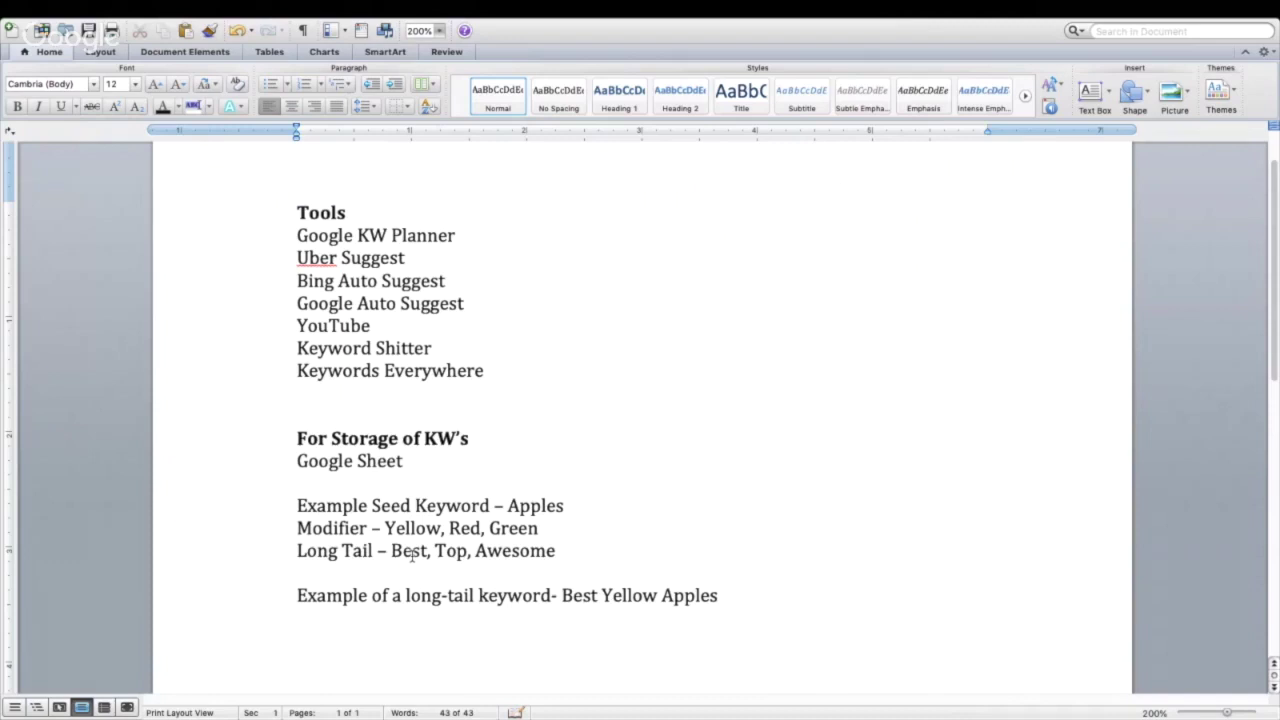
Add the indented second example "Best Yellow Apples to Eat" below the first long-tail example.
key(Tab)
key(Tab)
text(Best Awe)
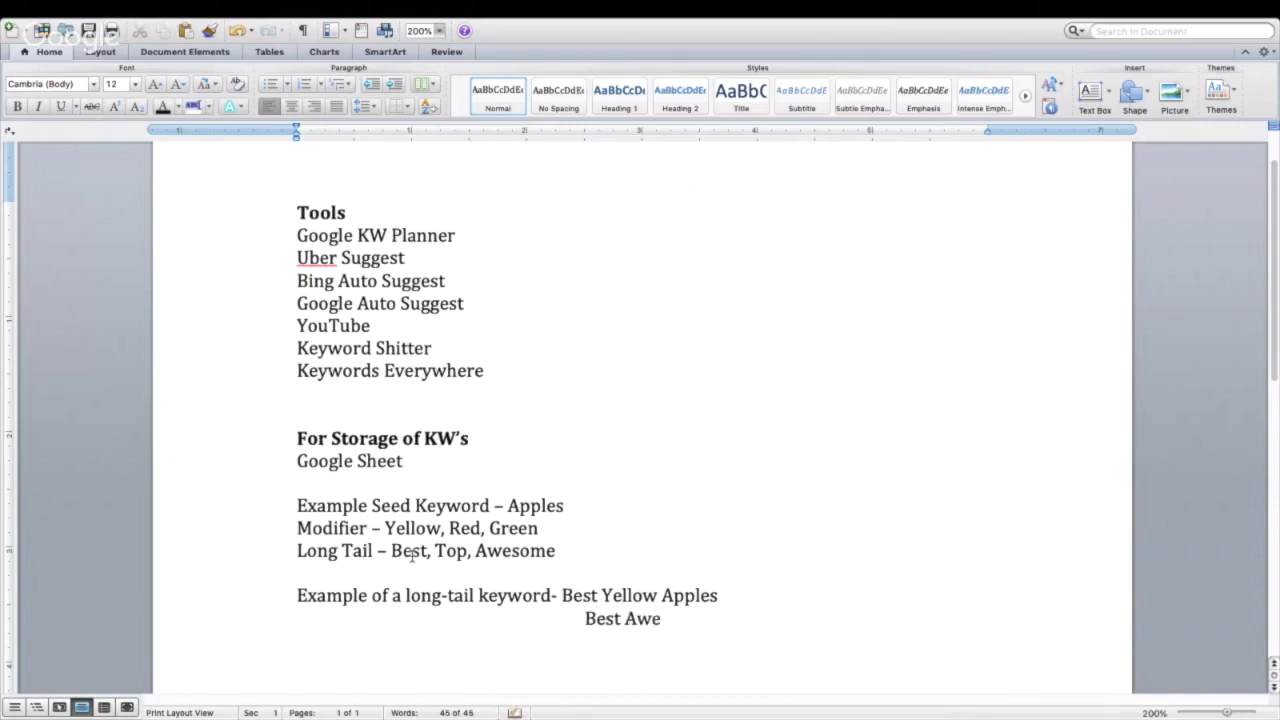
key(BackSpace)
key(BackSpace)
key(BackSpace)
key(BackSpace)
key(BackSpace)
key(BackSpace)
key(BackSpace)
key(BackSpace)
text(Best YEell)
key(BackSpace)
key(BackSpace)
key(BackSpace)
key(BackSpace)
text(ellow Apples)
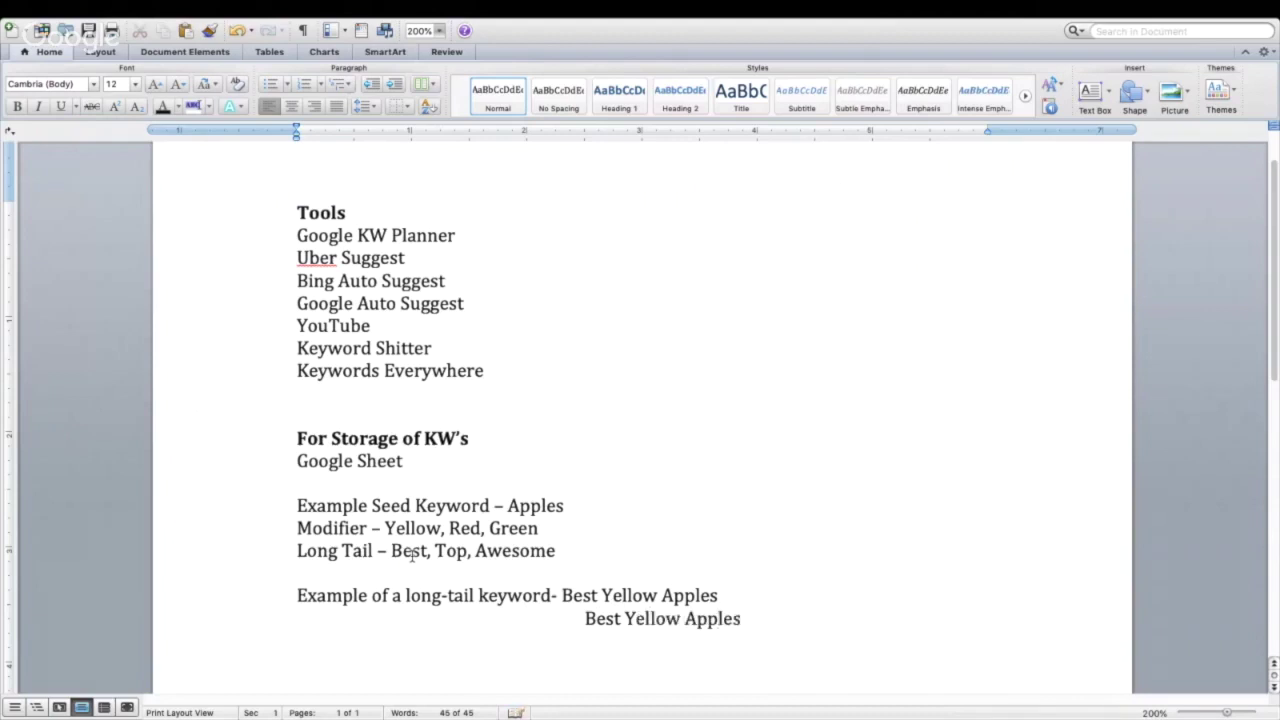
text( to E)
key(BackSpace)
text(Eat)
Add the third indented example "Best Yellow Apples to Eat with Dinner".
key(Return)
text(Best)
text( Yellow)
text( APples )
text(to )
text(Eat wi)
text(rh)
key(BackSpace)
key(BackSpace)
text(th Dinnet)
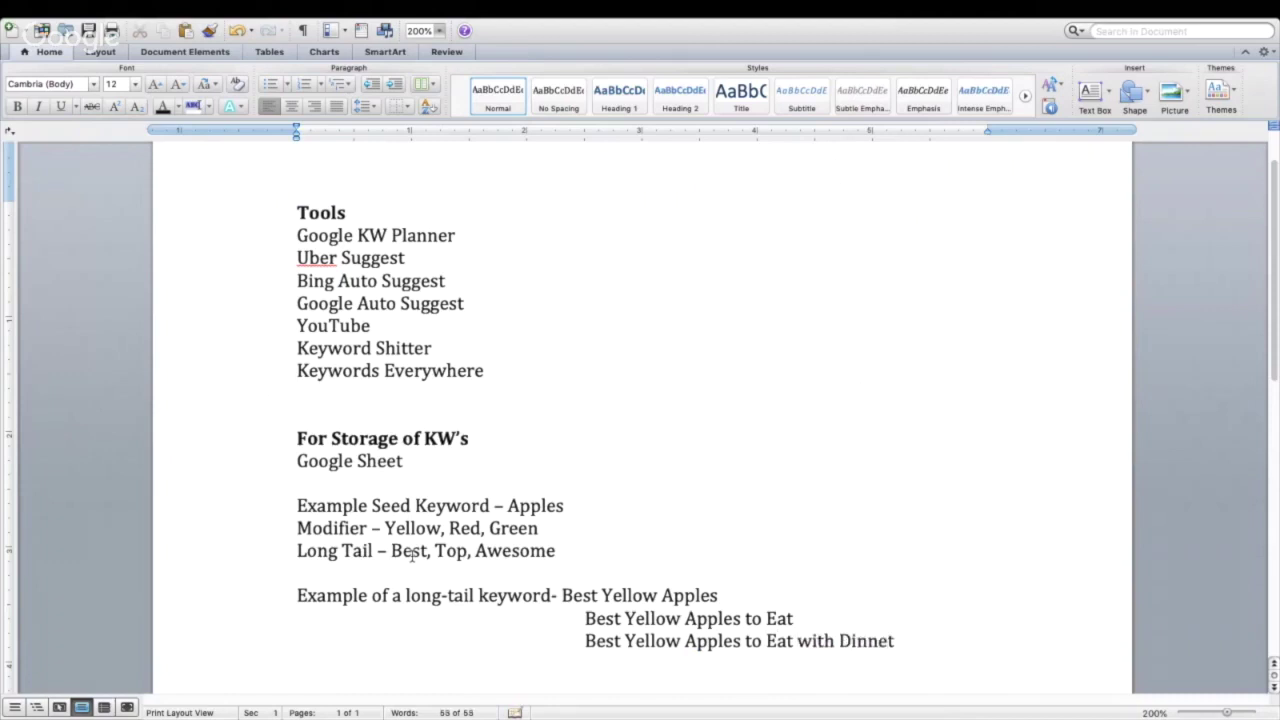
key(BackSpace)
text(r)
Align the first "Best Yellow Apples" example with the two below it and append "– Medium/ High Diff" to it.
click(560, 596)
key(Tab)
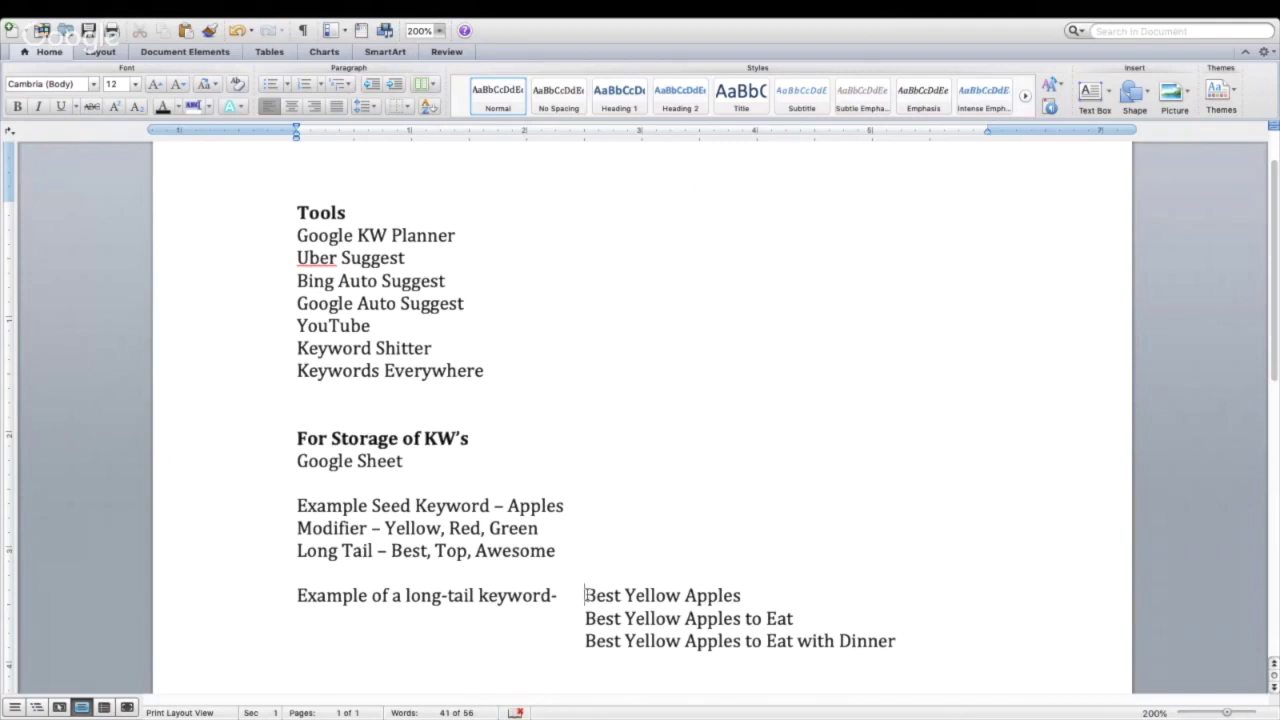
click(761, 596)
text(-)
text(Medit)
key(BackSpace)
text(um Diff)
key(BackSpace)
key(BackSpace)
key(BackSpace)
key(BackSpace)
key(BackSpace)
text(m)
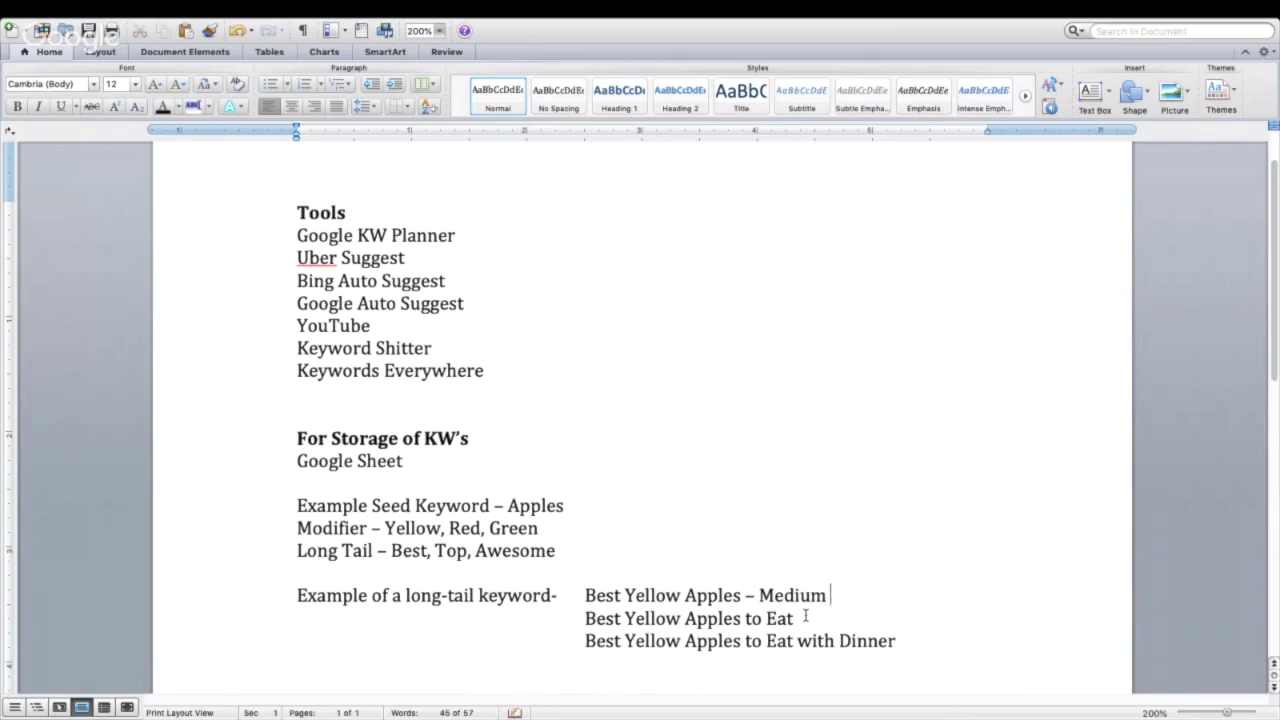
text(/ High Diff)
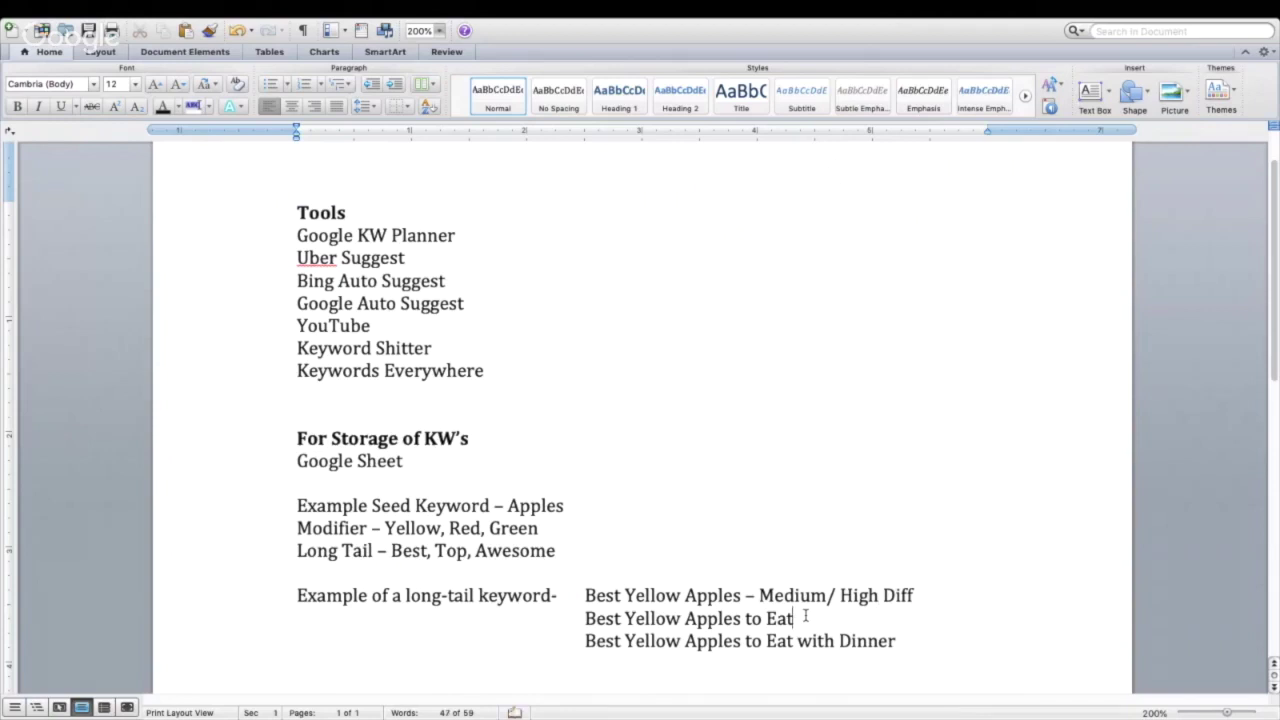
Append the difficulty note "- Medium" to the "Best Yellow Apples to Eat" example.
text(– )
text(Medium)
key(BackSpace)
key(BackSpace)
text(um)
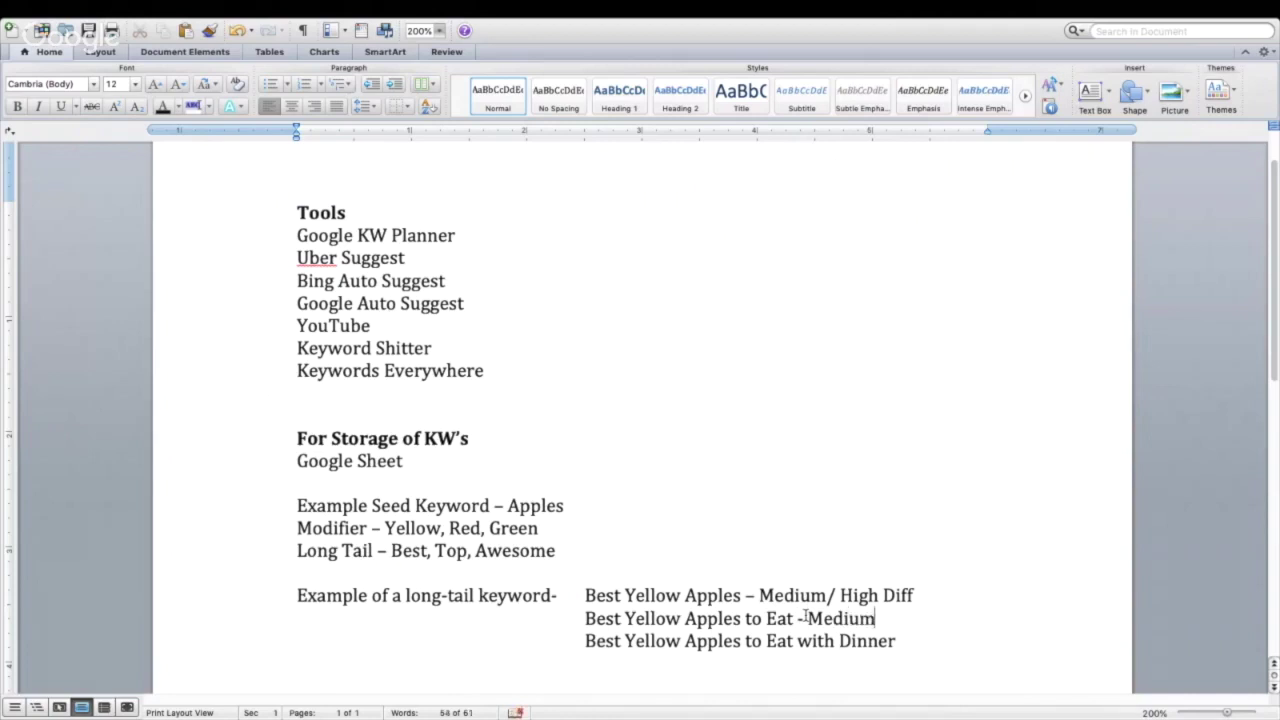
Append the difficulty note "– Low Diff" to the "Best Yellow Apples to Eat with Dinner" example.
key(Down)
key(Right)
key(Right)
text(- B)
text(est)
key(BackSpace)
key(BackSpace)
key(BackSpace)
key(BackSpace)
text(Low)
text( Dis)
key(BackSpace)
text(ff)
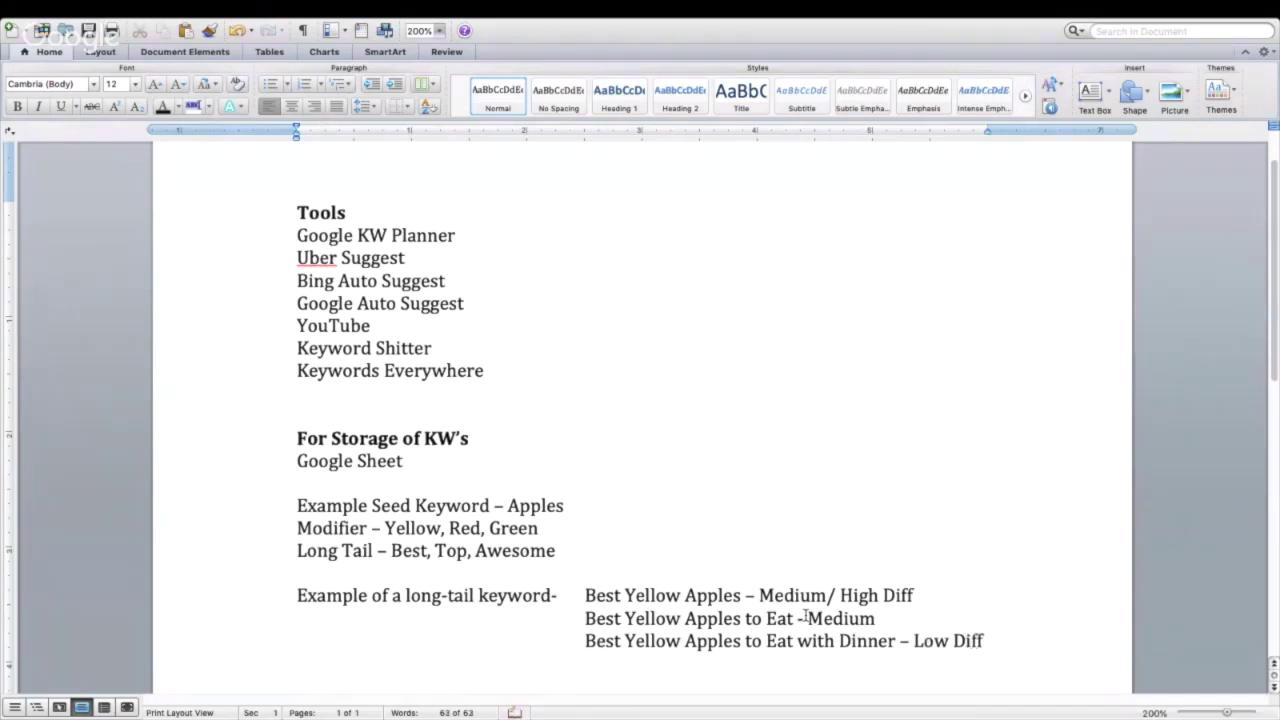
click(806, 617)
scroll(557, 543, down, 2)
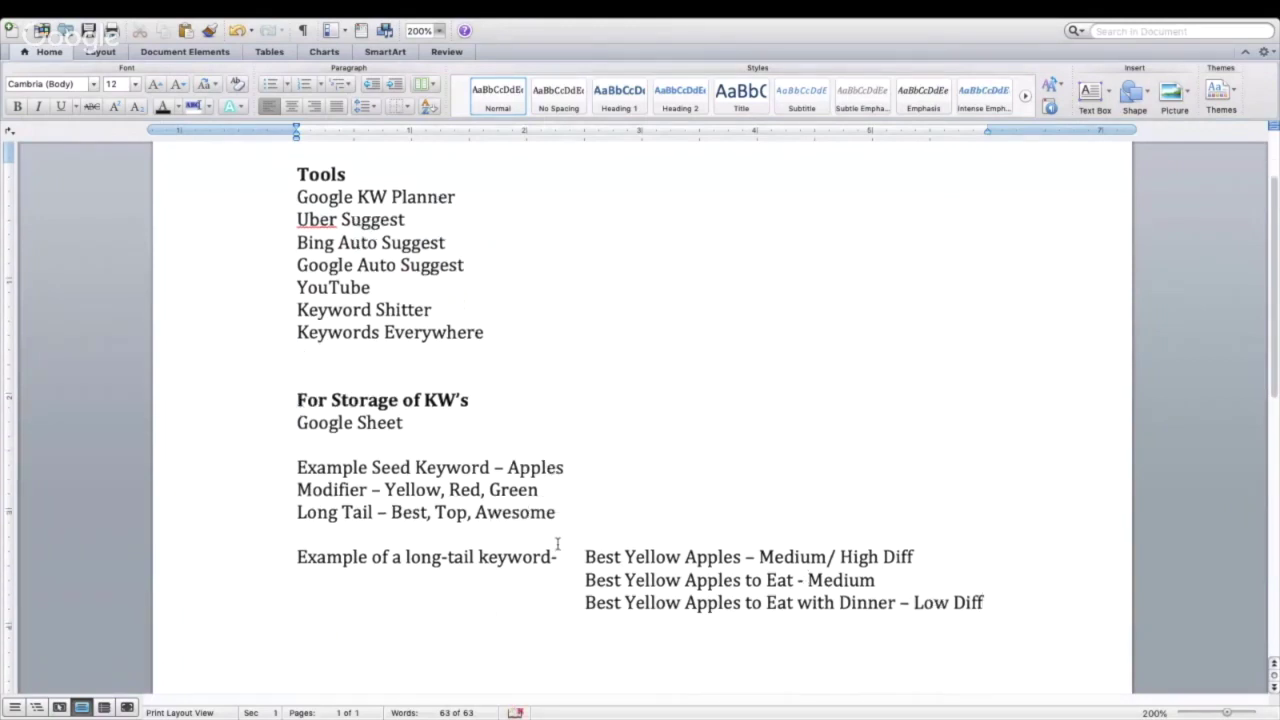
click(984, 583)
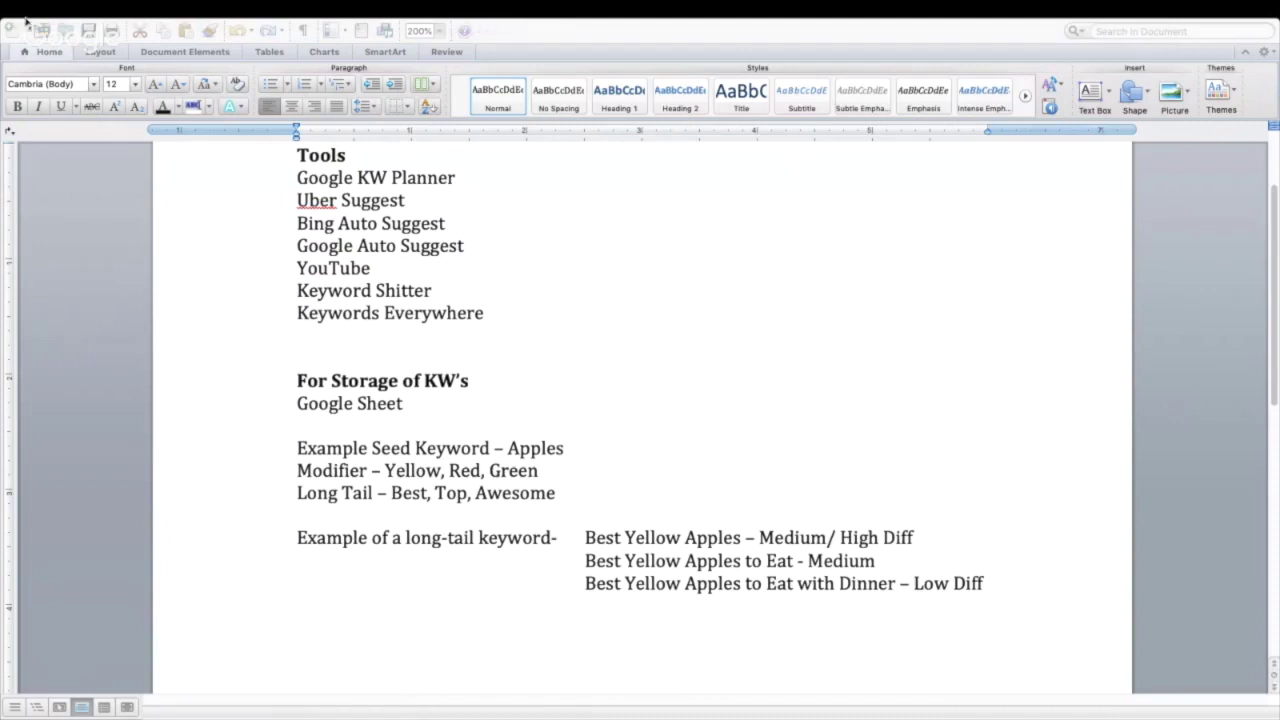
Take the notes out of full screen and bring them in front of the online-classes document.
click(200, 6)
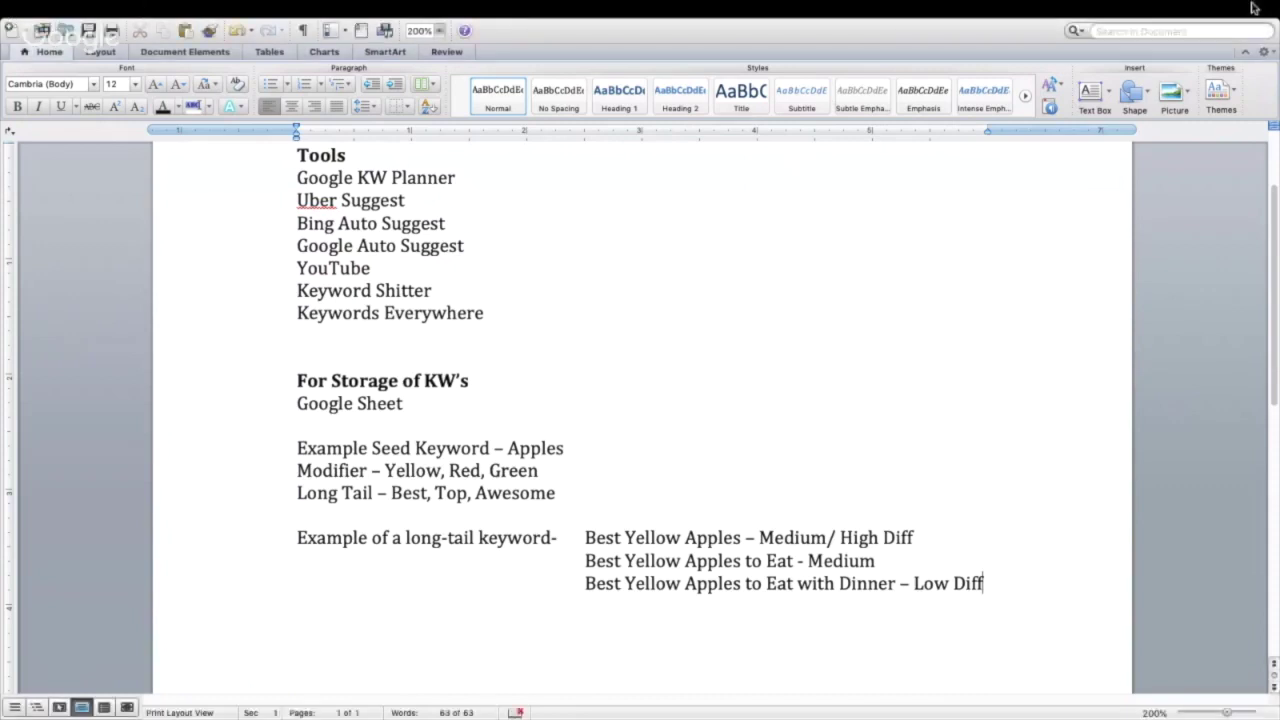
mouse_move(998, 3)
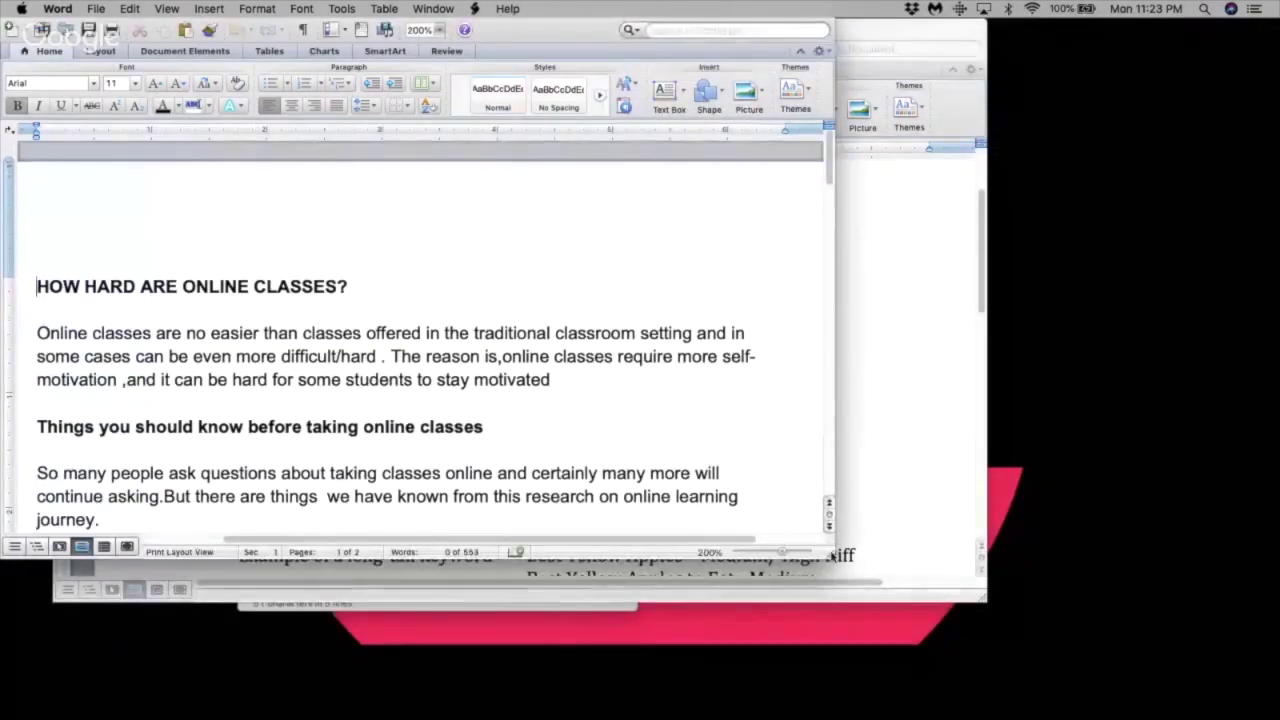
drag(783, 553, 915, 590)
key(super+a)
scroll(290, 300, down, 5)
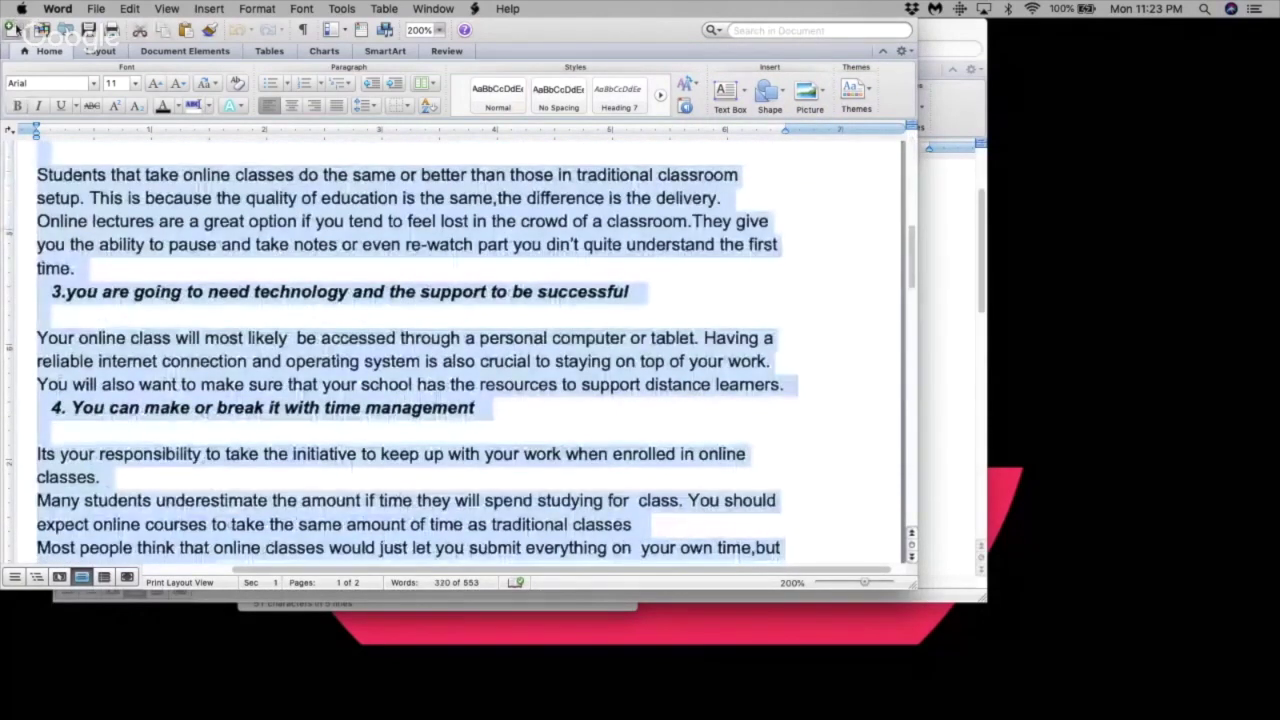
click(337, 143)
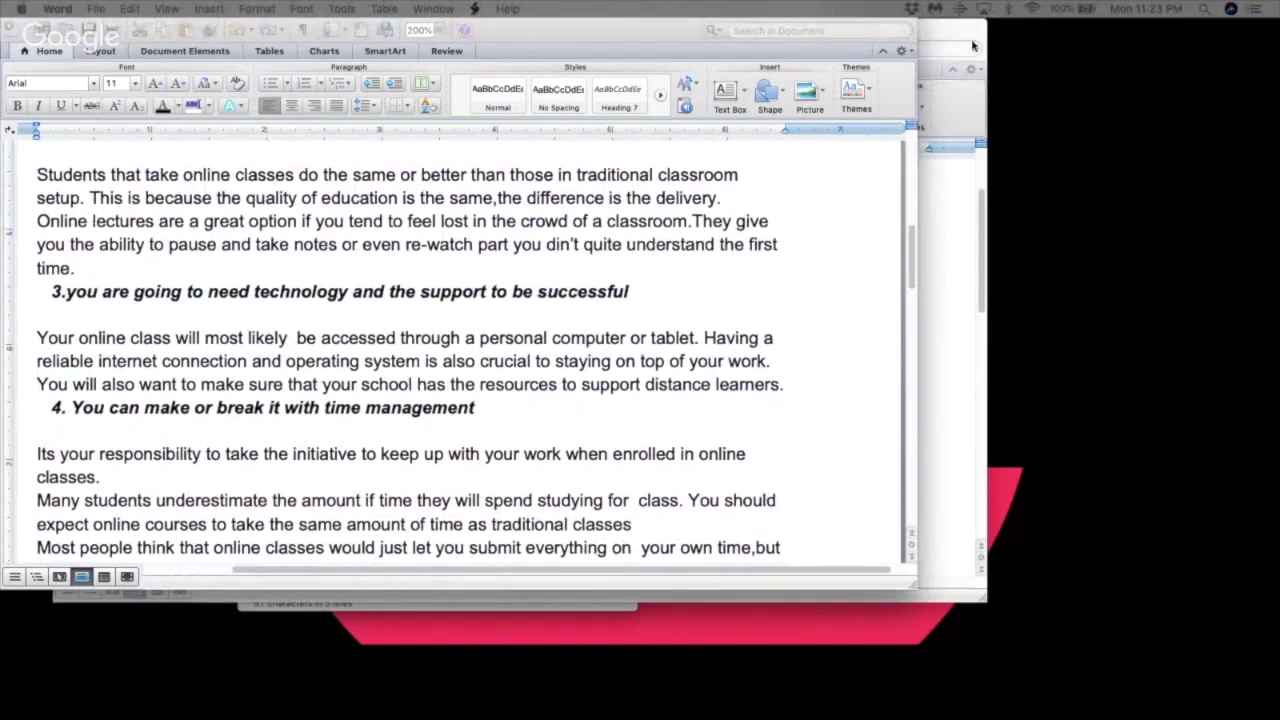
click(918, 34)
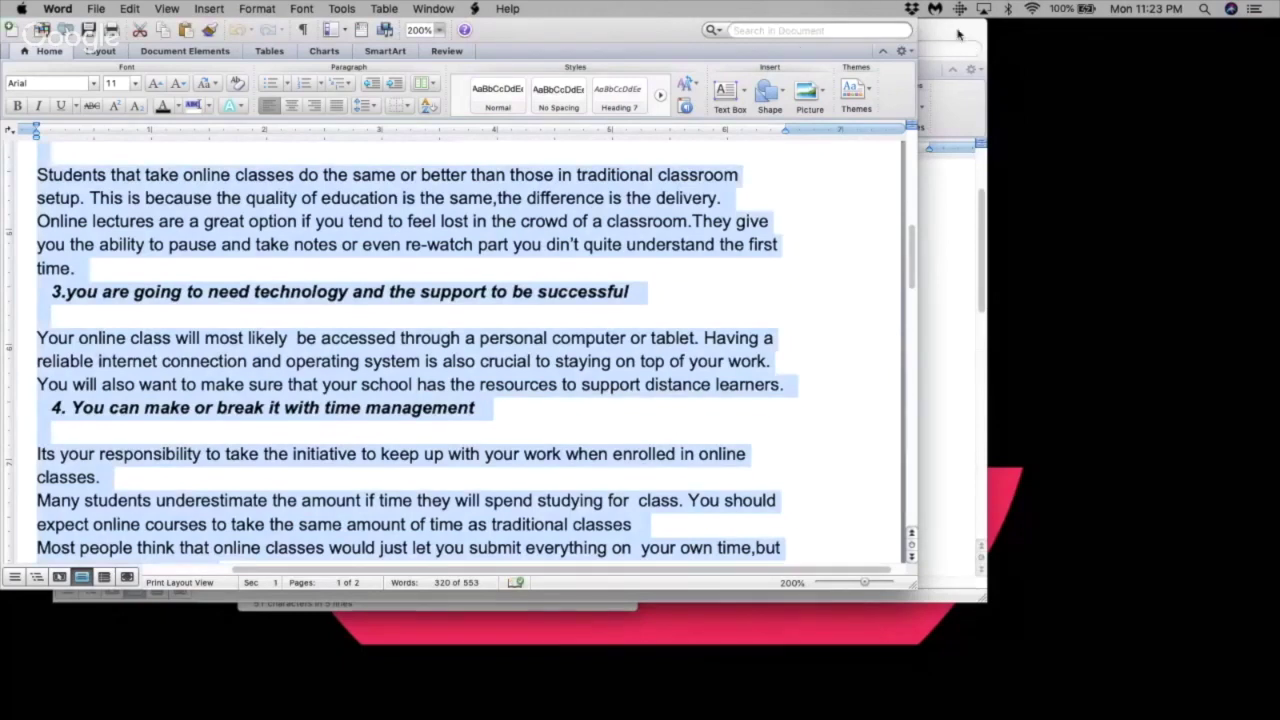
scroll(620, 234, up, 2)
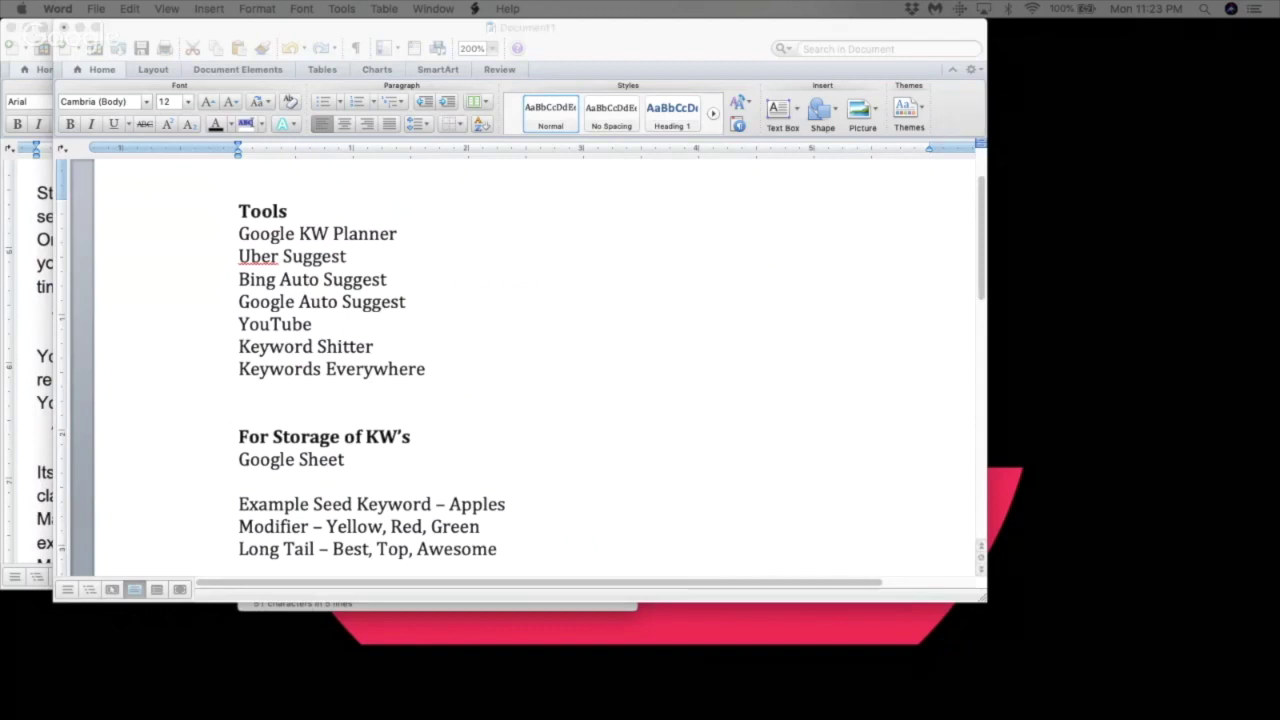
scroll(117, 203, down, 1)
scroll(517, 166, up, 3)
Switch to a Chrome window and search Google for "google keyword planner".
drag(786, 49, 190, 92)
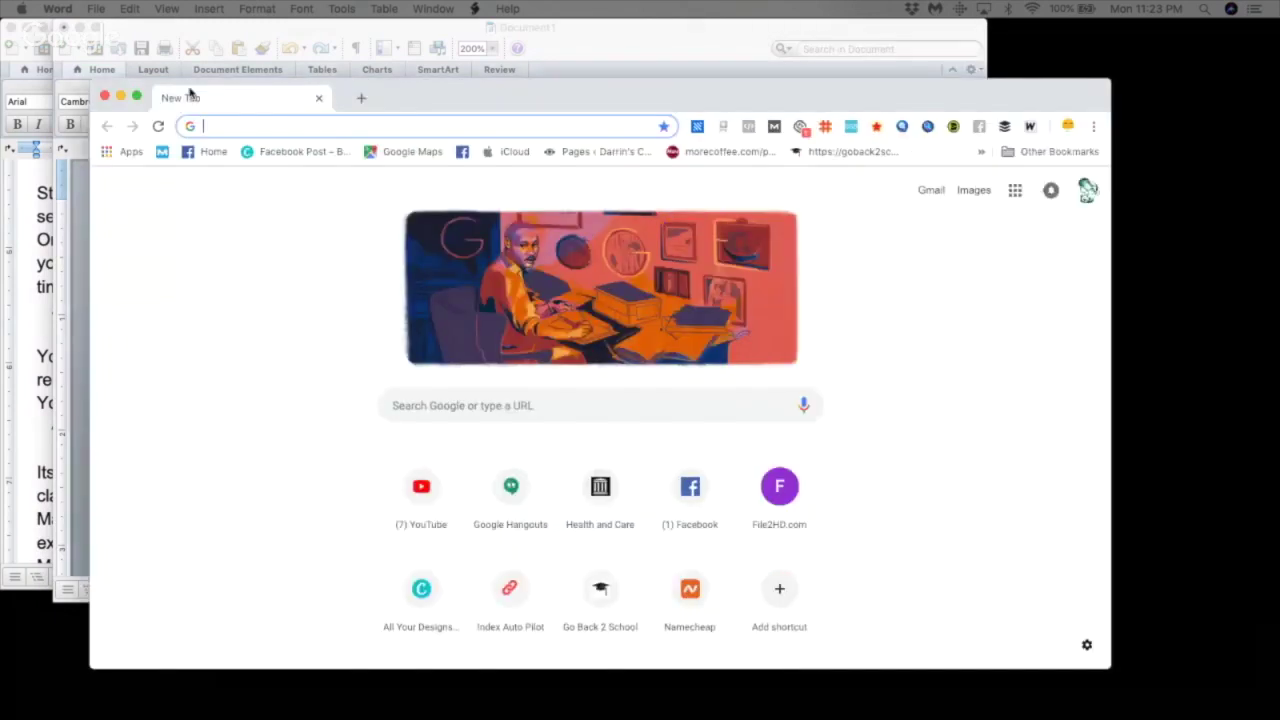
click(265, 125)
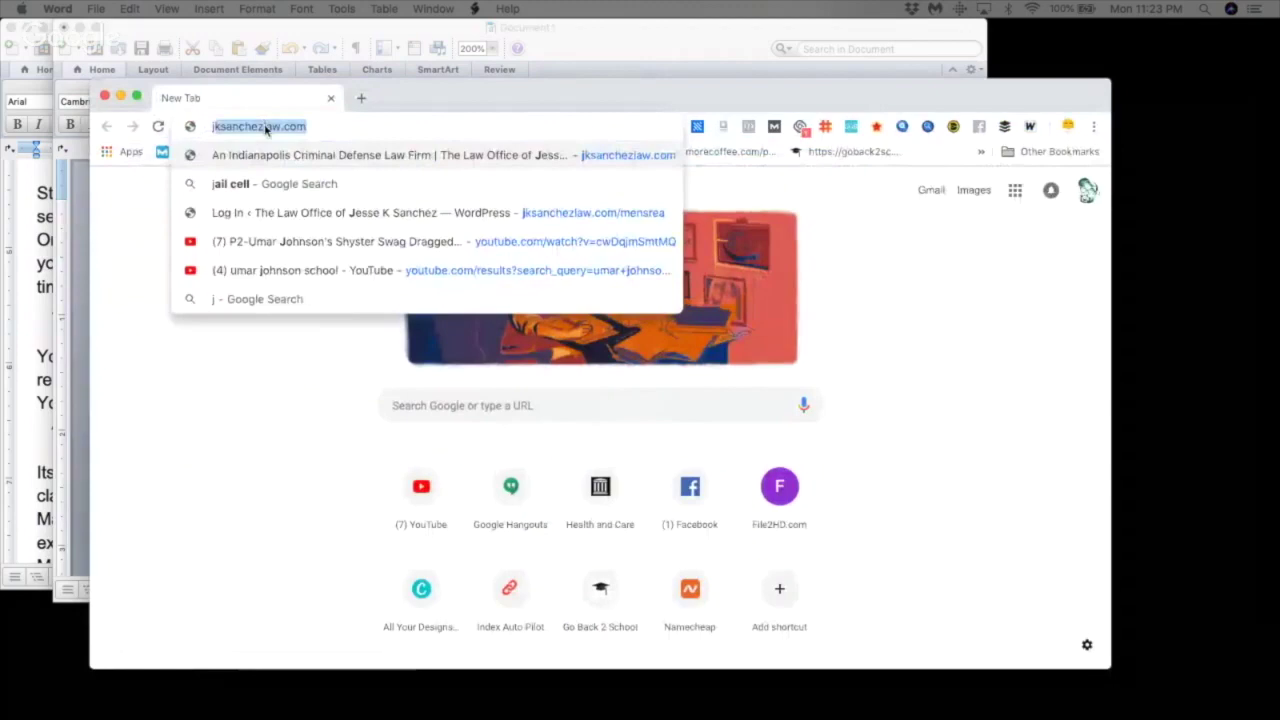
key(BackSpace)
text(googl)
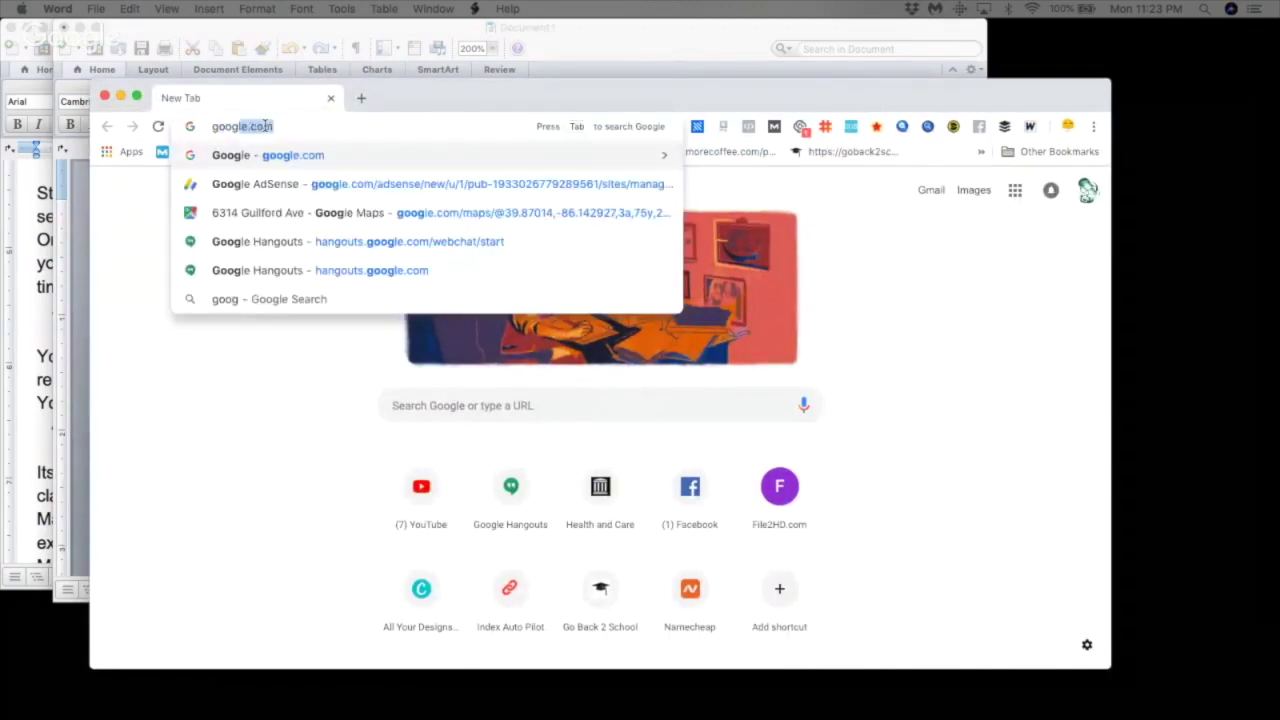
text(l)
key(BackSpace)
text(li)
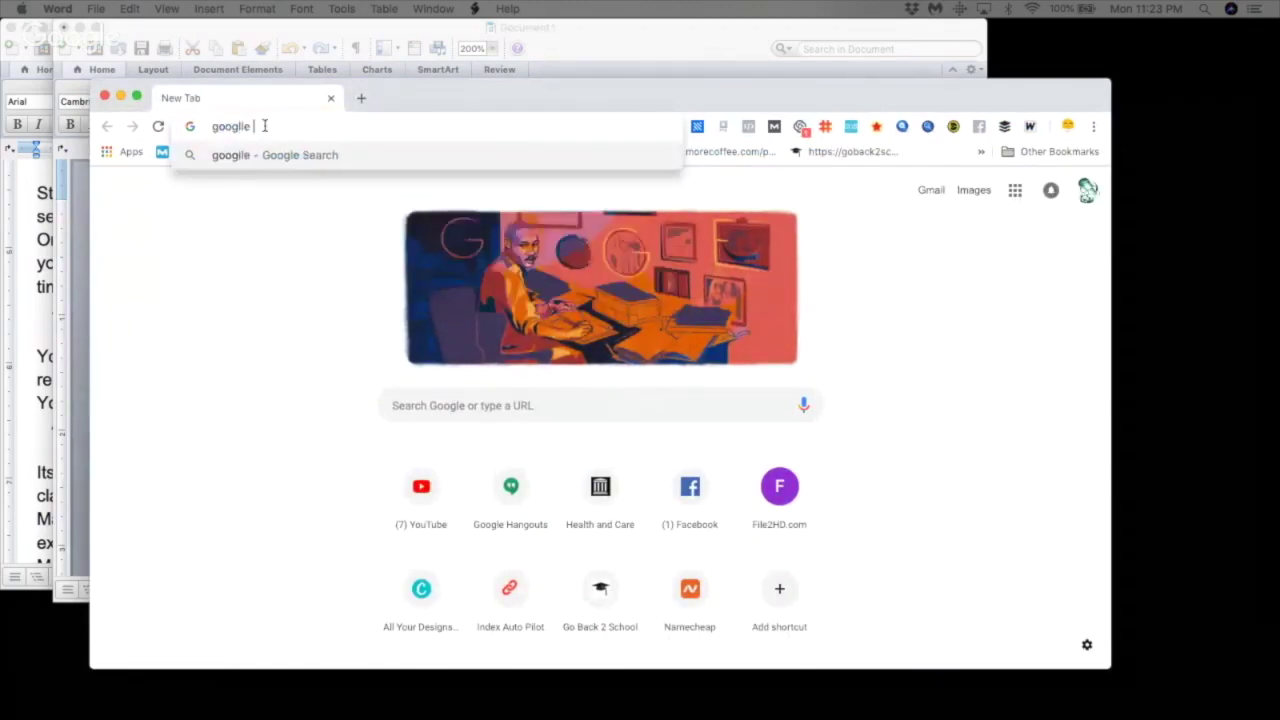
key(BackSpace)
text(e)
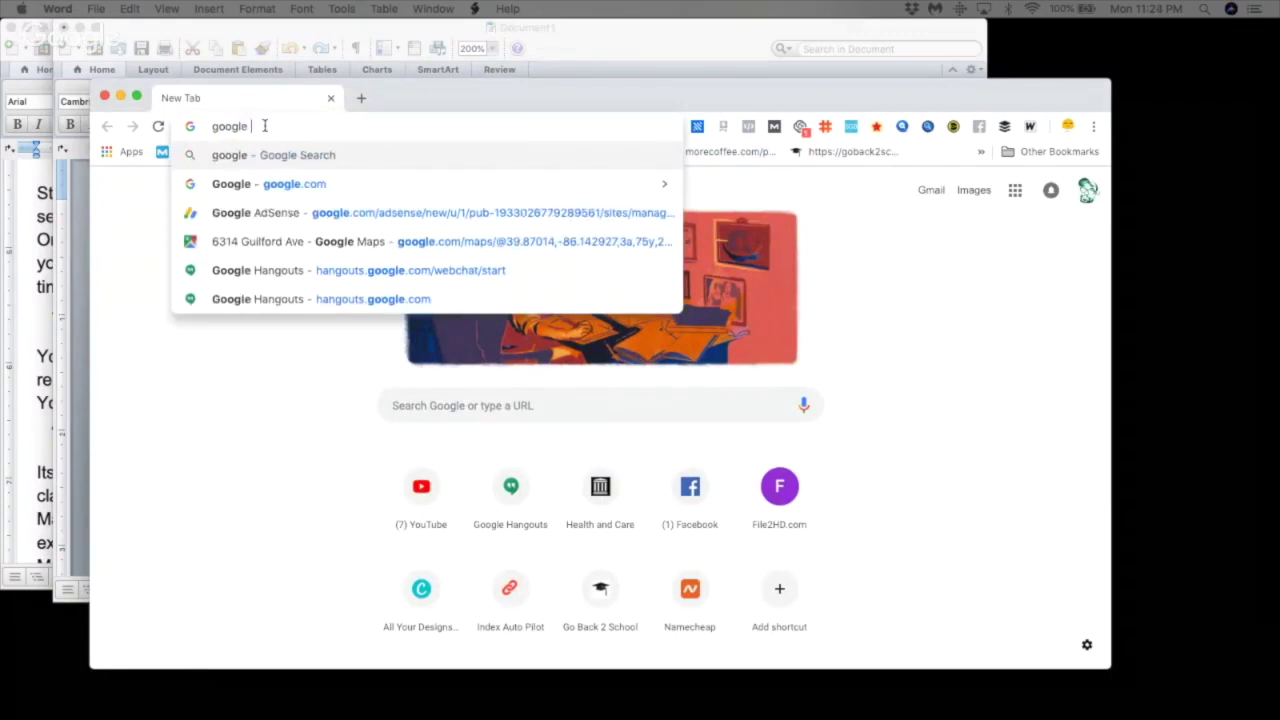
text( keyword)
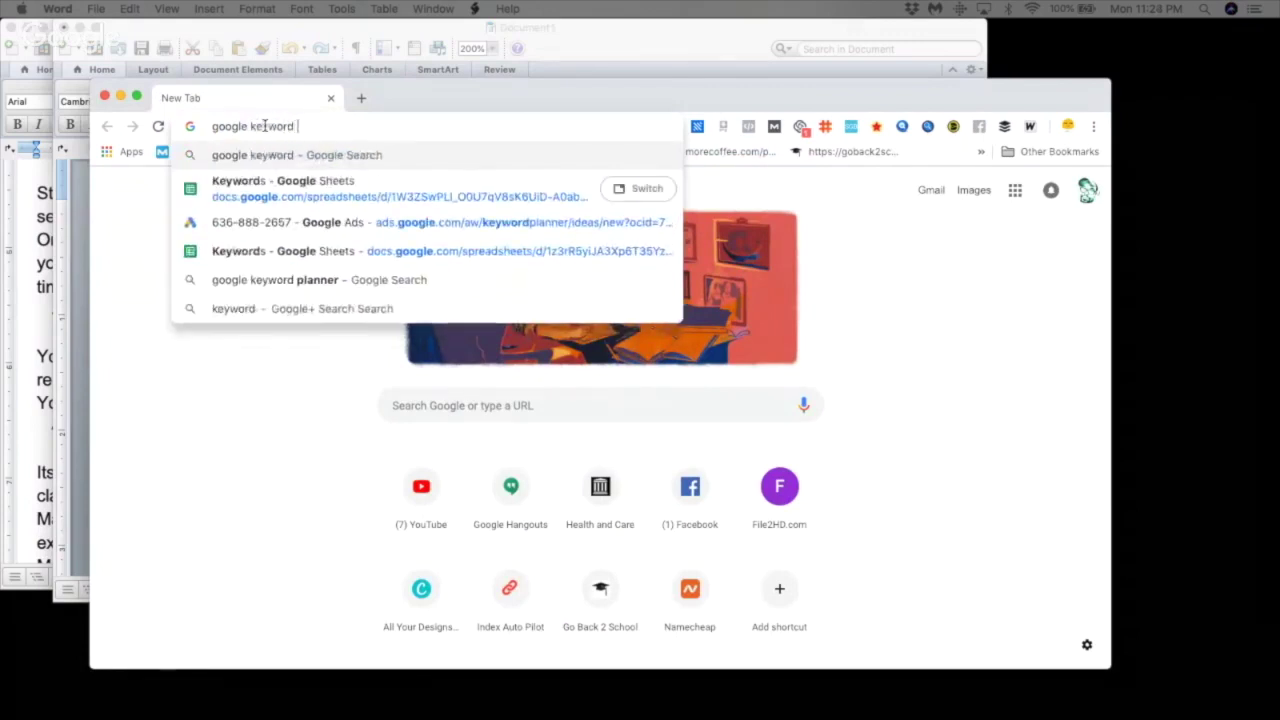
text( pla)
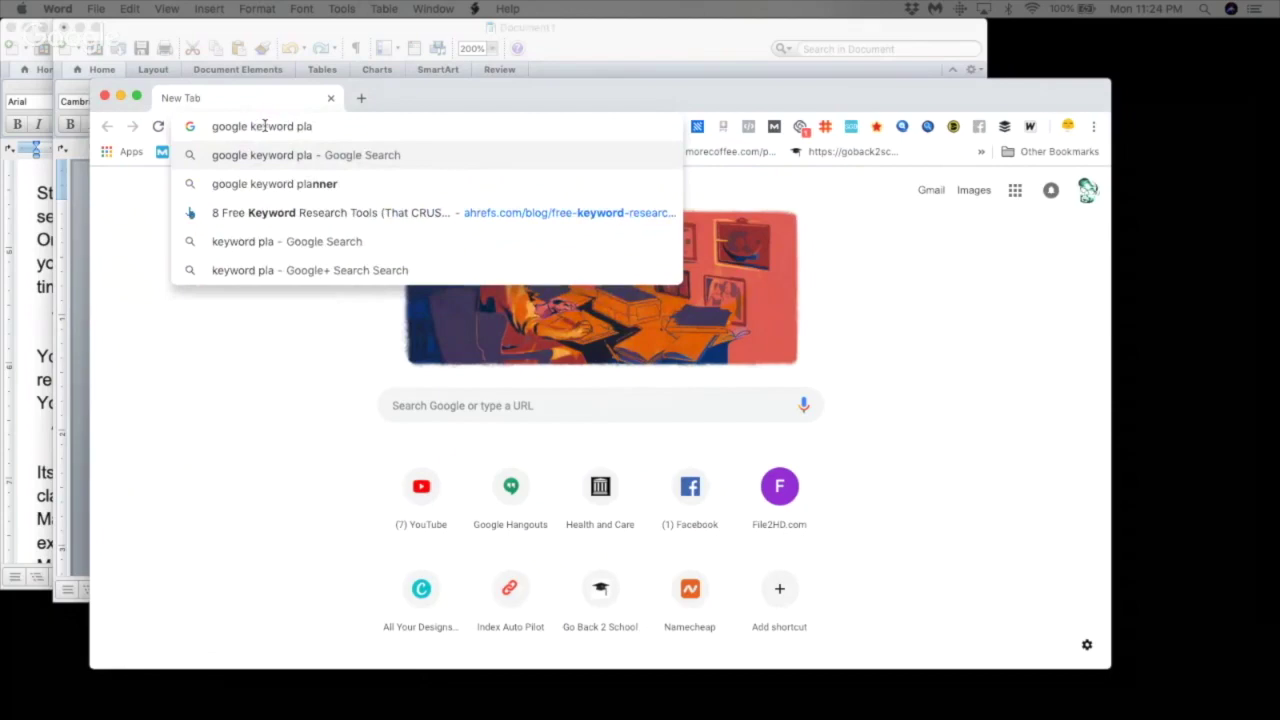
click(318, 190)
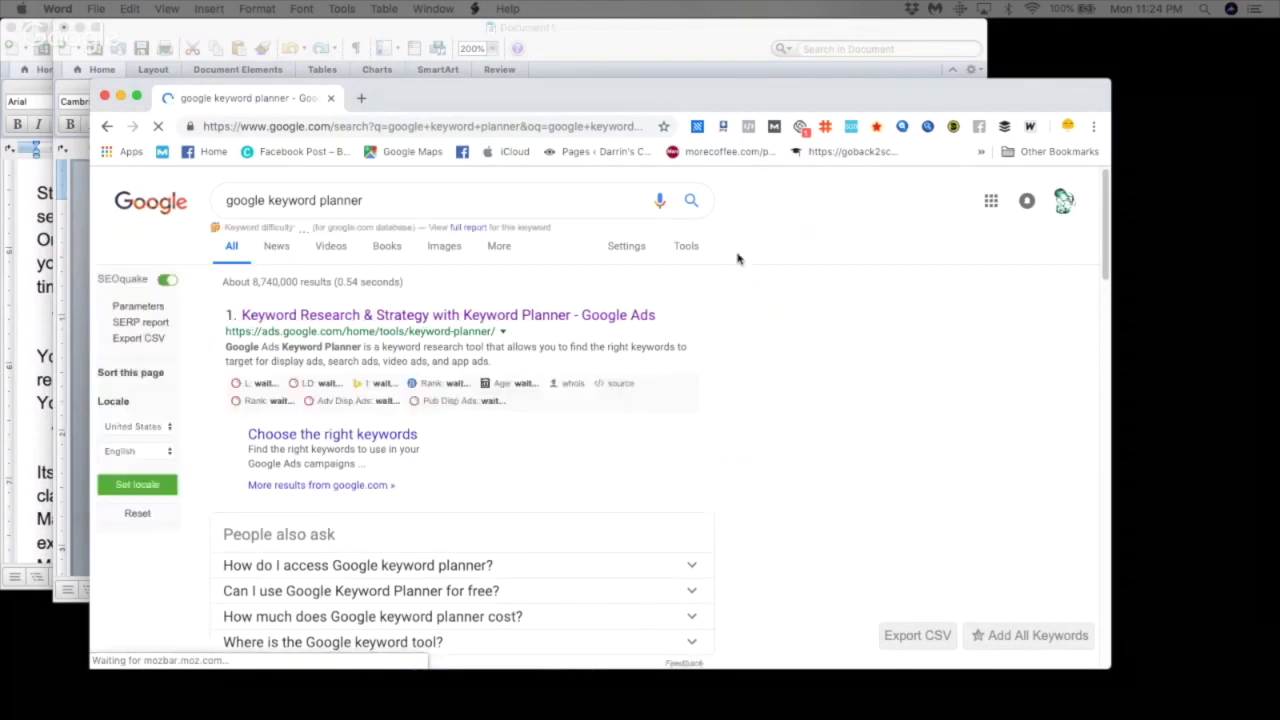
Open the Google Ads Keyword Planner from the search results and go to it through the planning tools.
scroll(737, 259, down, 1)
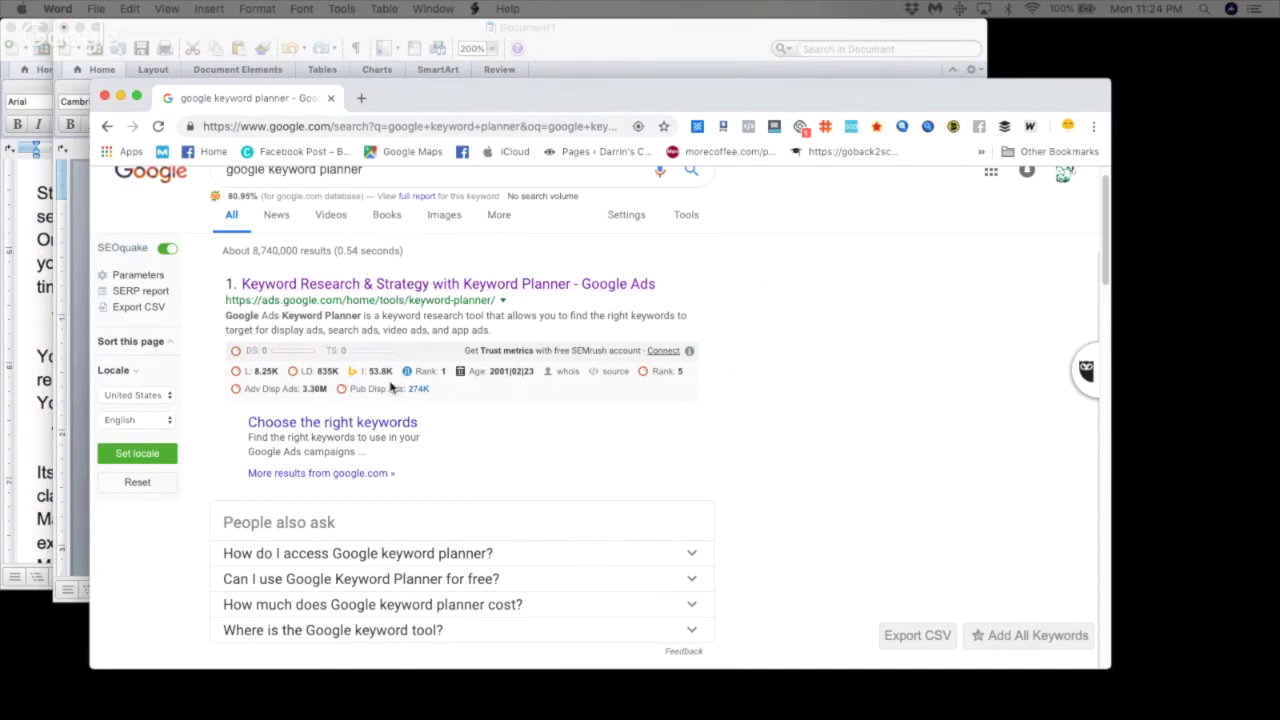
click(507, 289)
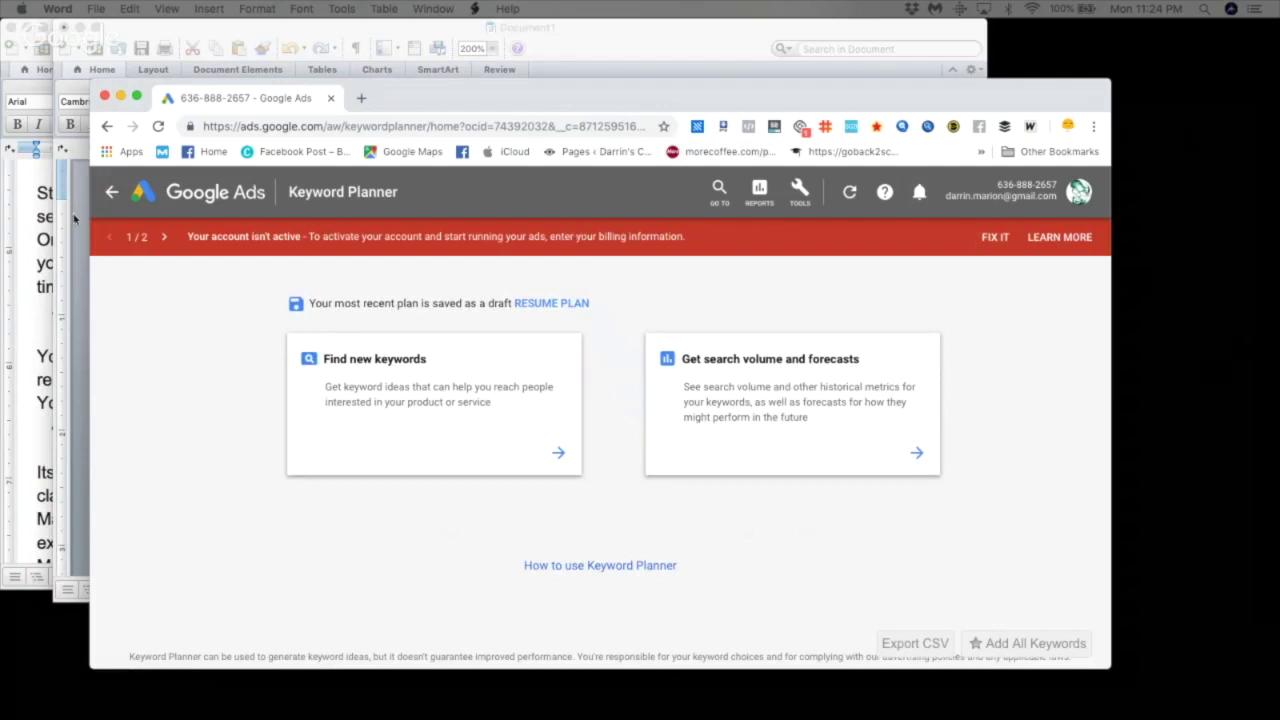
click(800, 194)
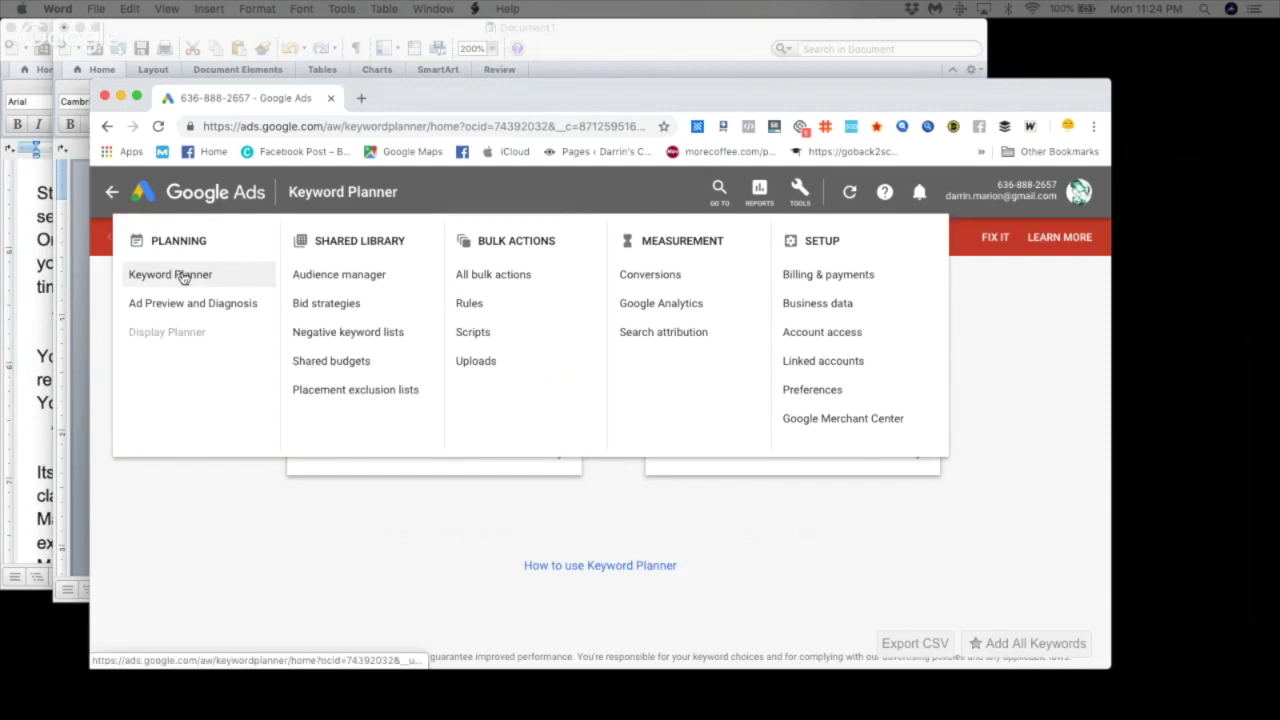
click(177, 274)
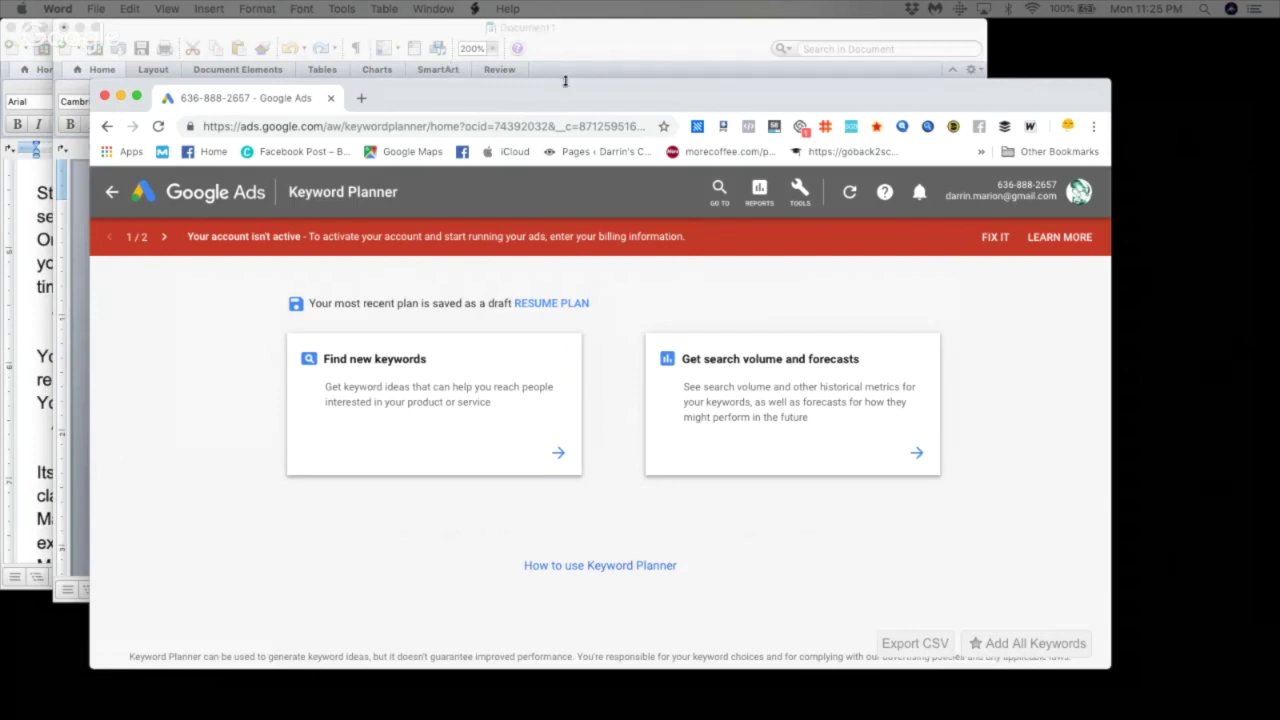
Rearrange the windows so the Notepad seed-keyword list sits beside the main Keyword Planner content.
drag(564, 95, 521, 89)
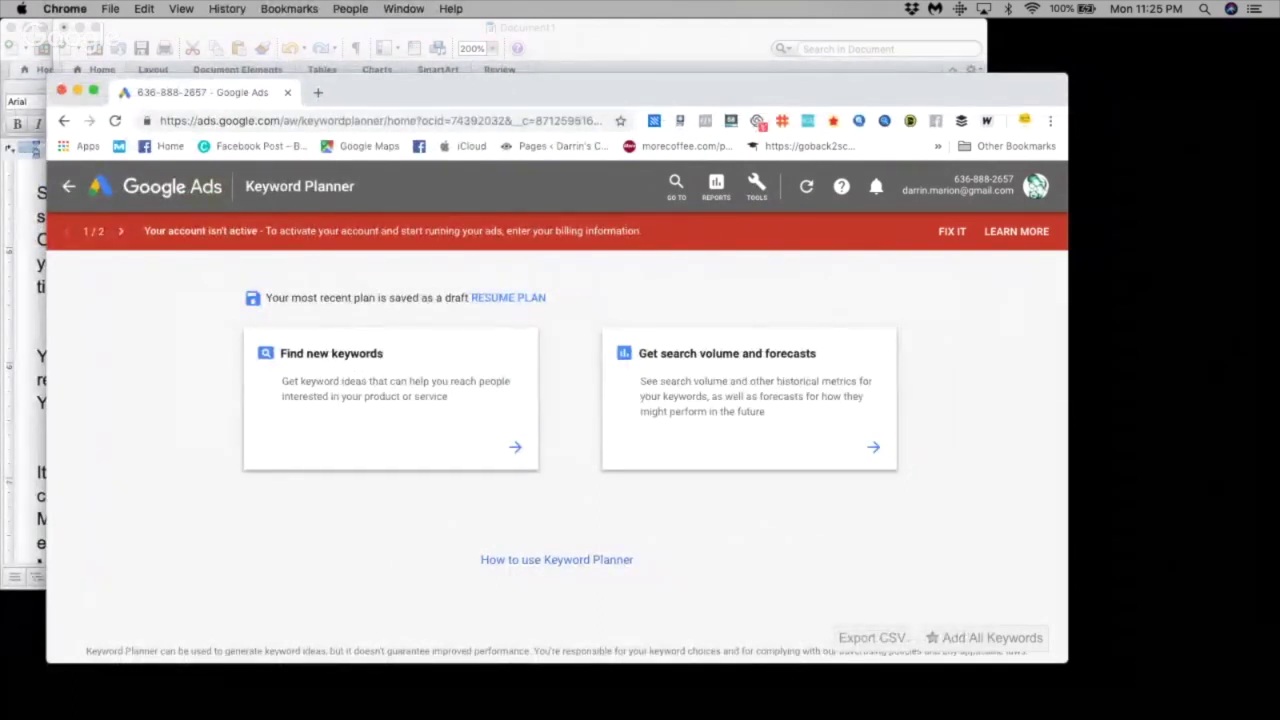
key(super+Tab)
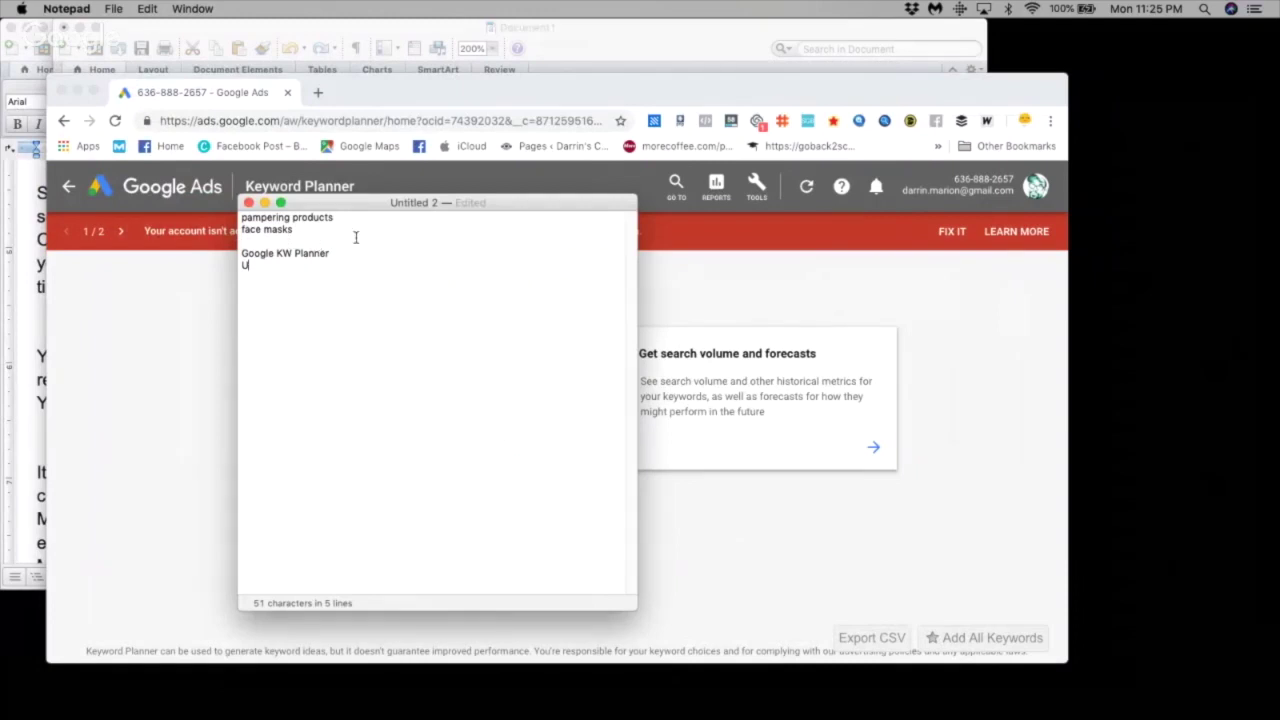
drag(450, 205, 1016, 219)
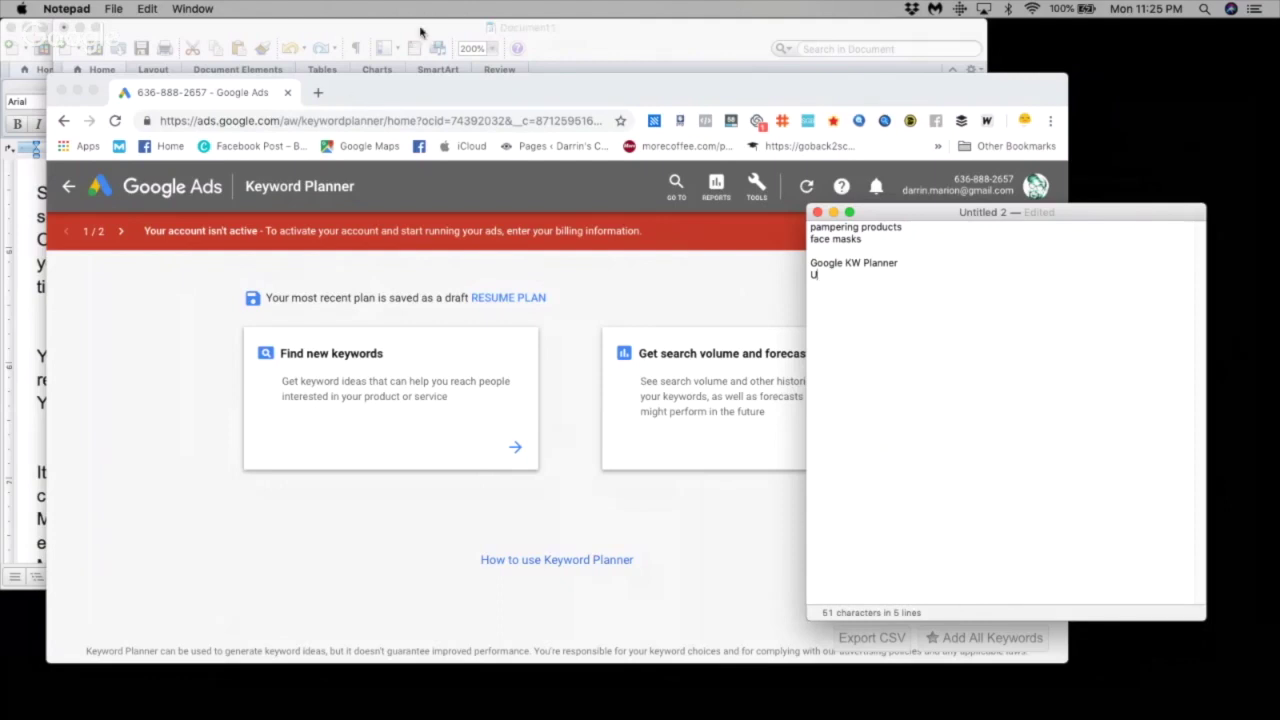
Search Google for "pampering products" in a new browser tab.
click(319, 94)
click(316, 94)
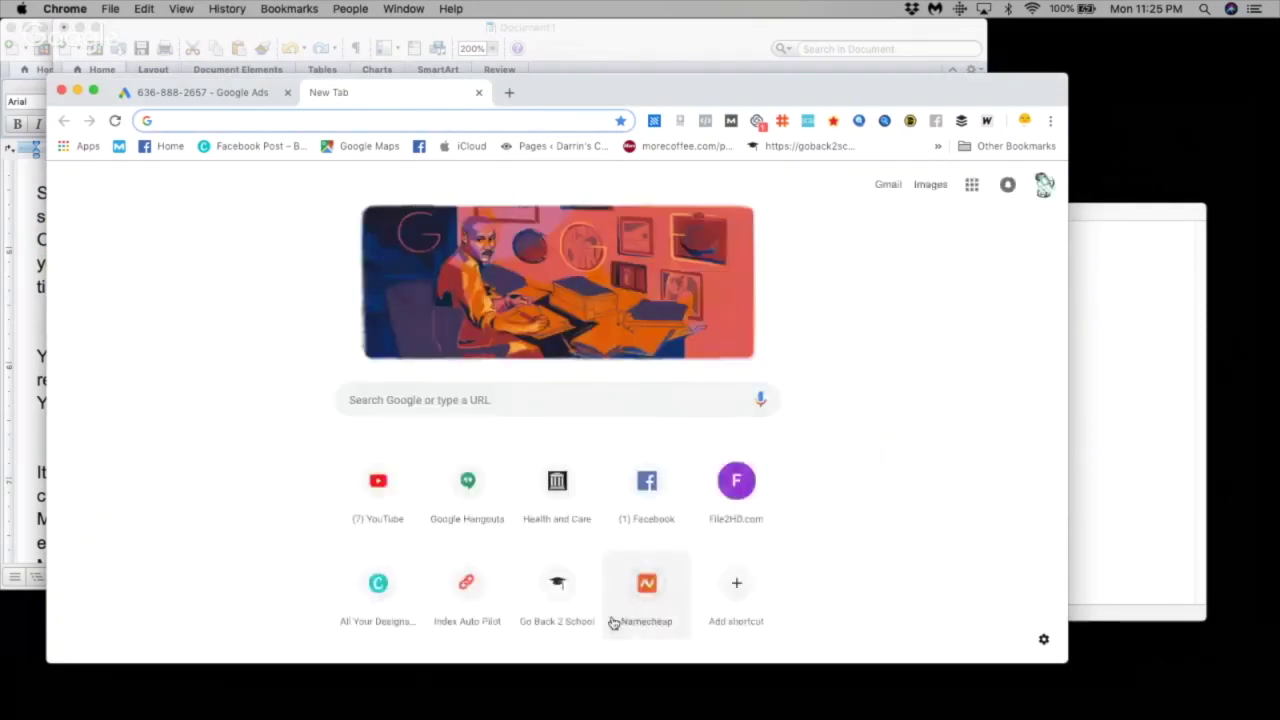
click(559, 401)
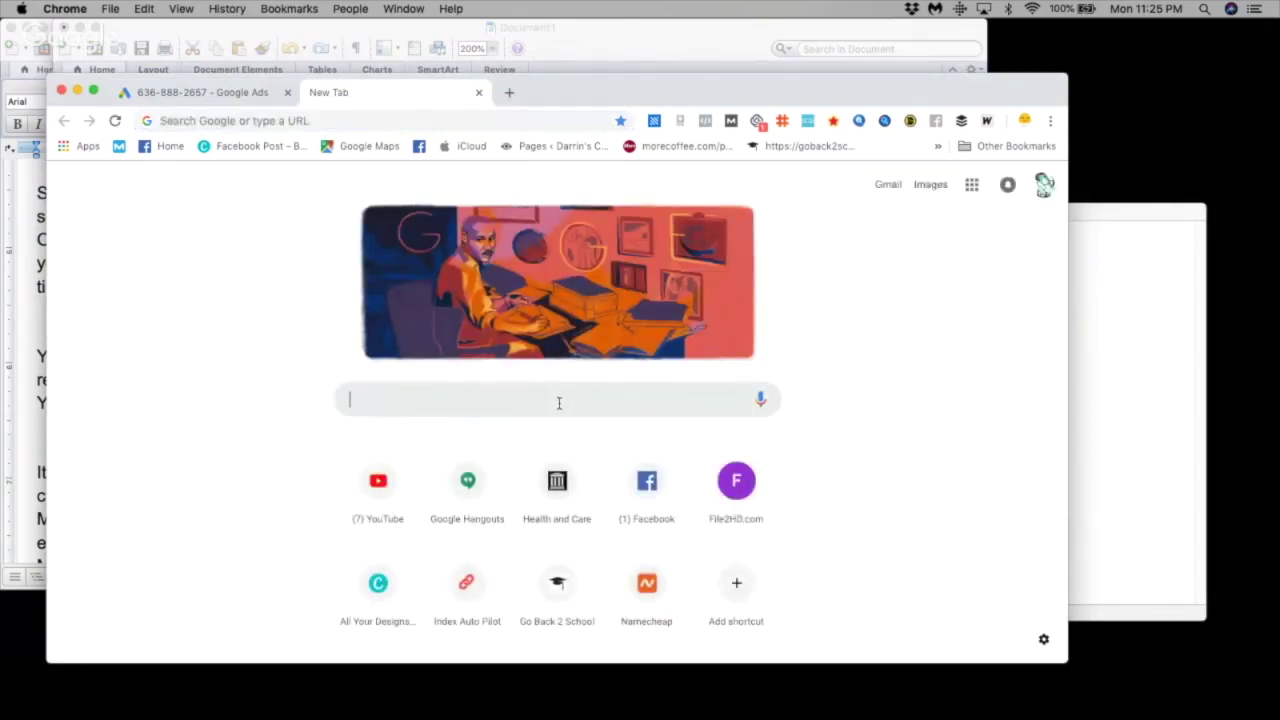
text(pampe)
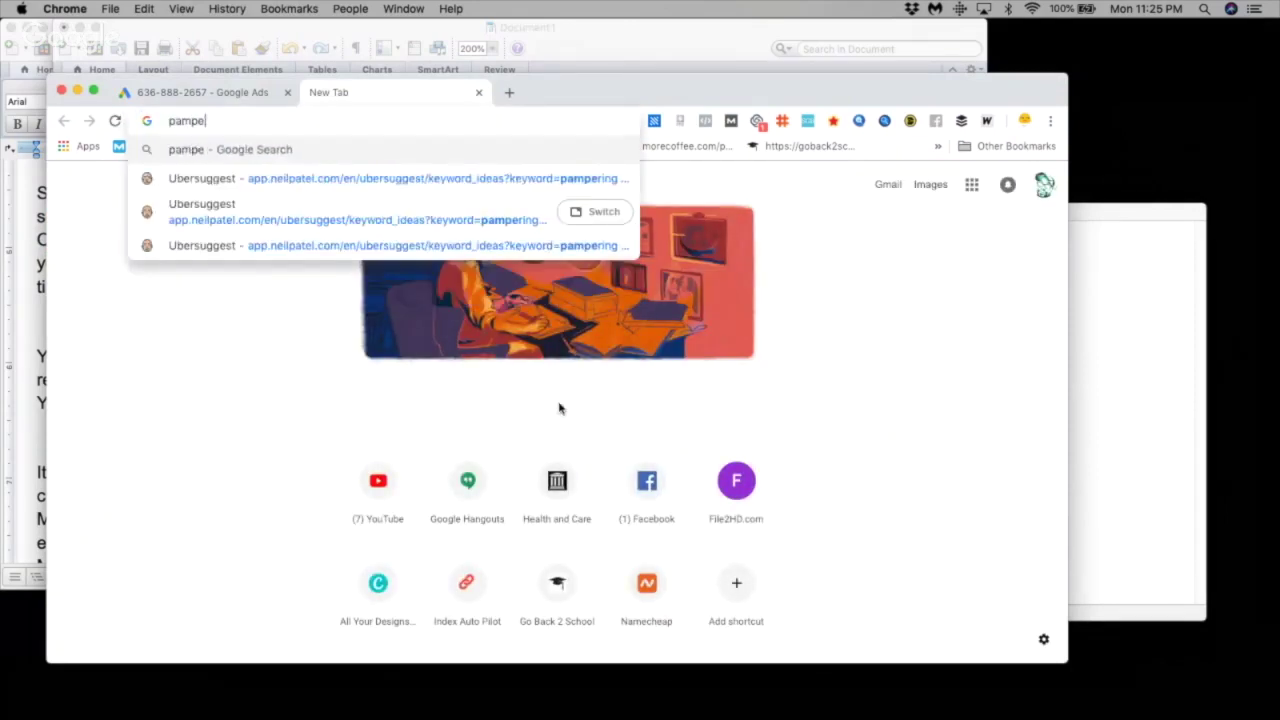
text(ring pt)
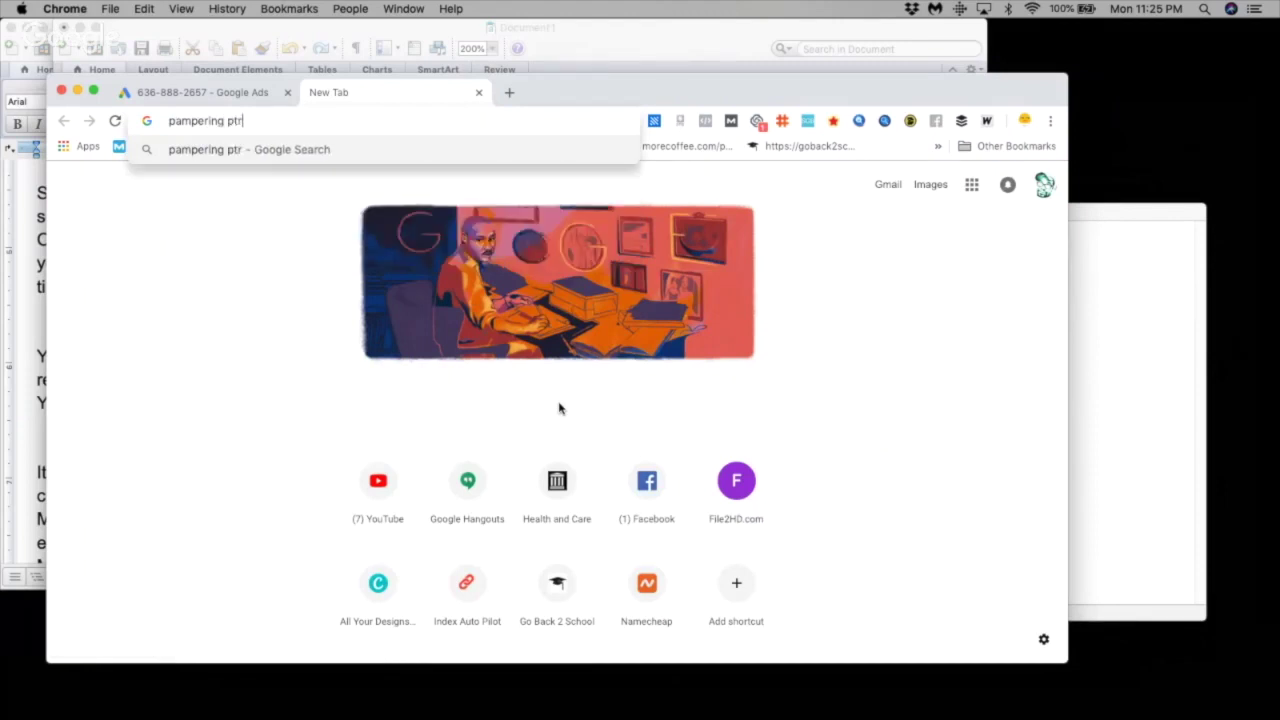
key(BackSpace)
text(rof)
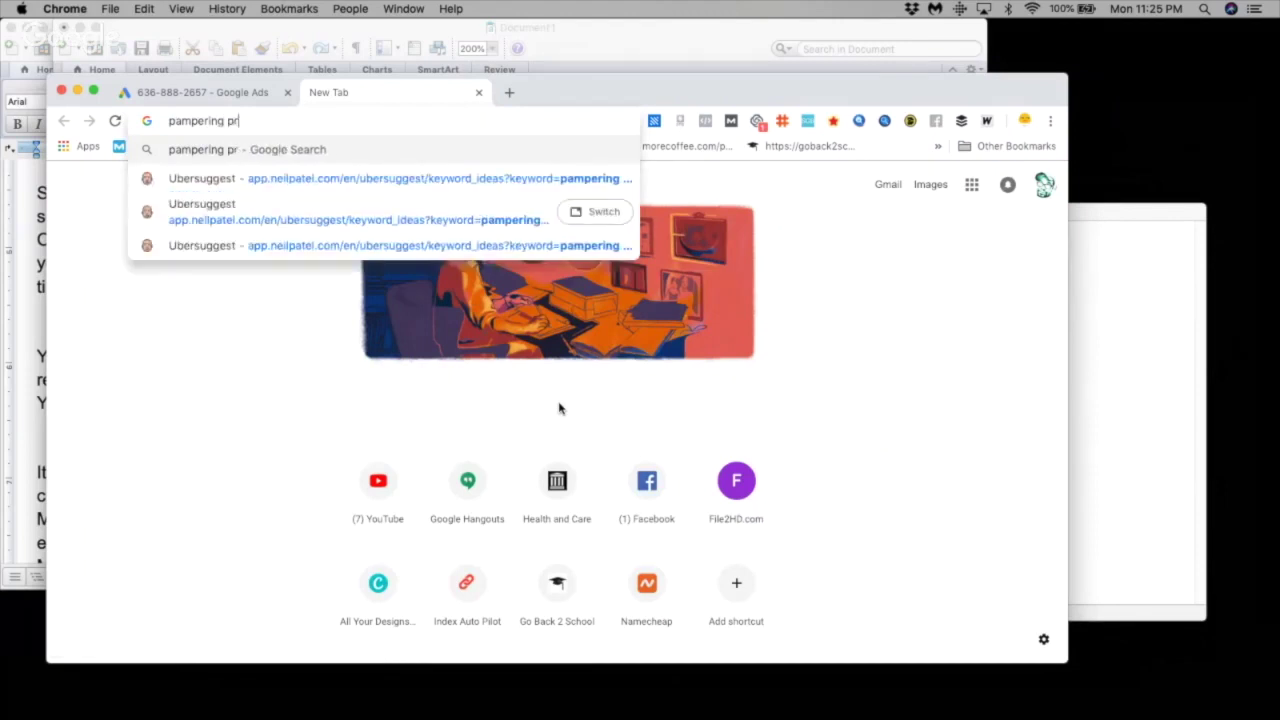
key(BackSpace)
text(ducts)
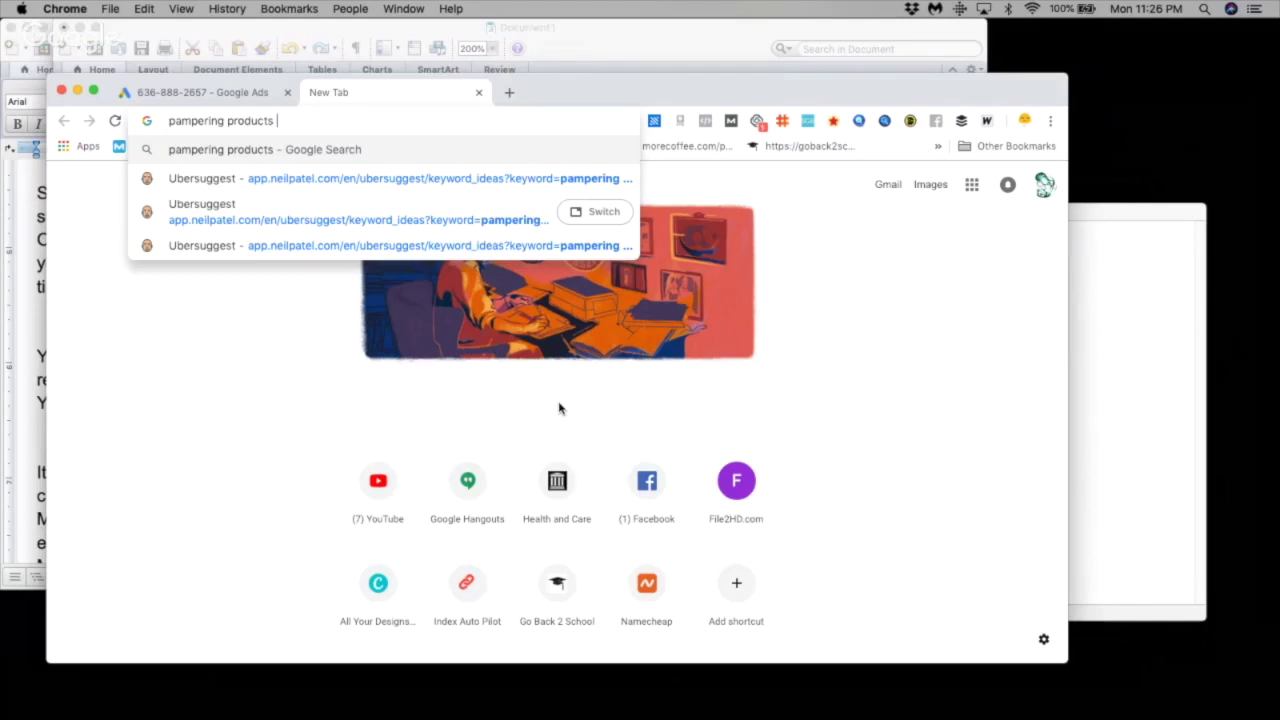
key(Return)
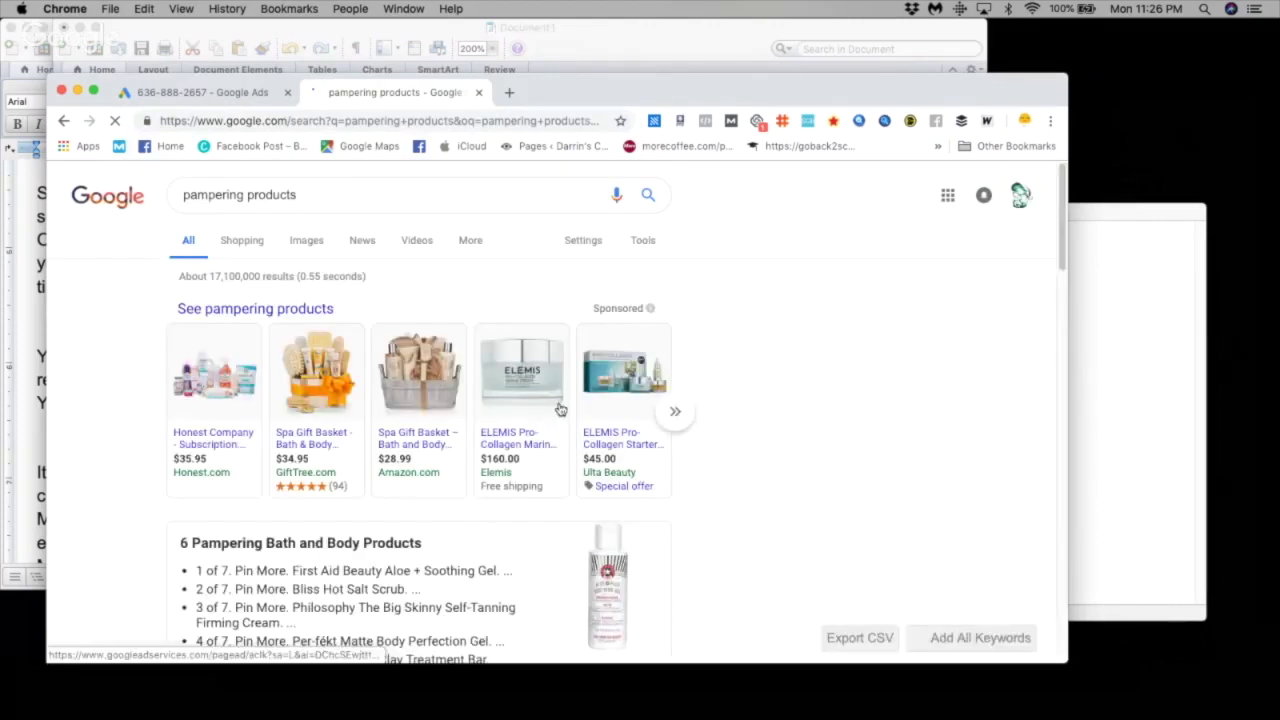
Examine the organic results and their SEO metrics for the "pampering products" search.
scroll(858, 491, down, 5)
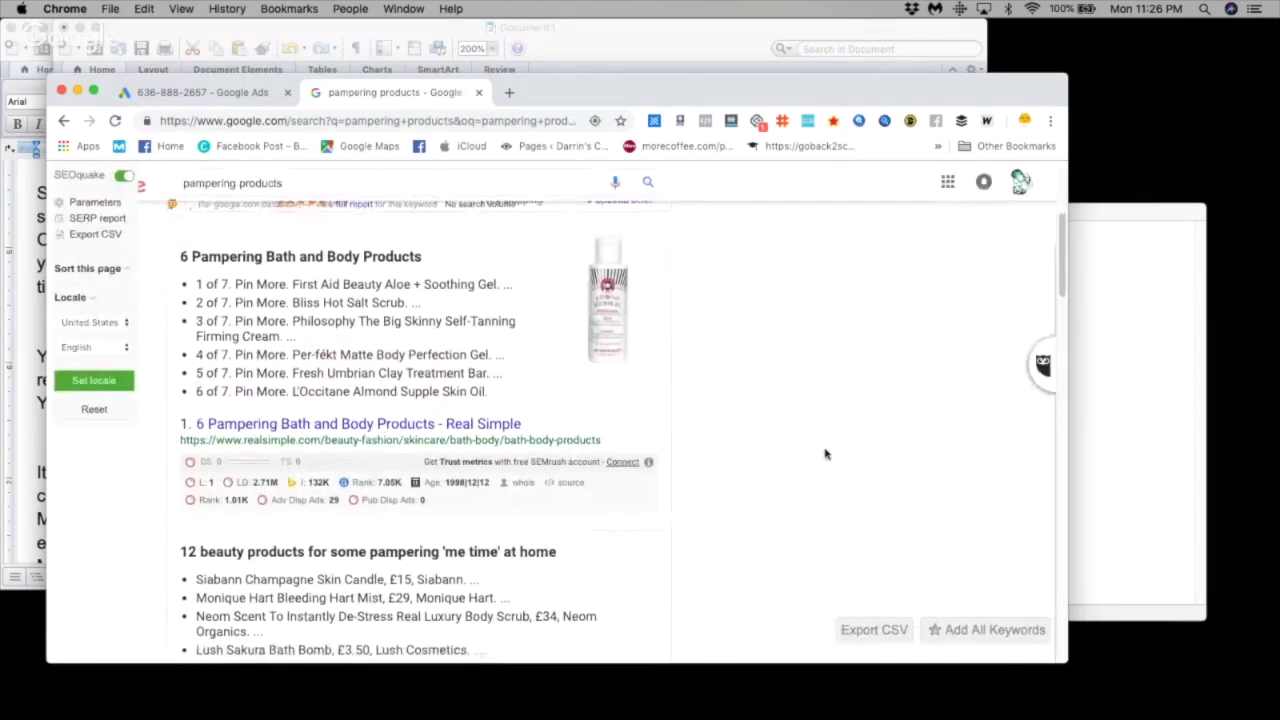
scroll(830, 454, down, 10)
scroll(824, 454, down, 2)
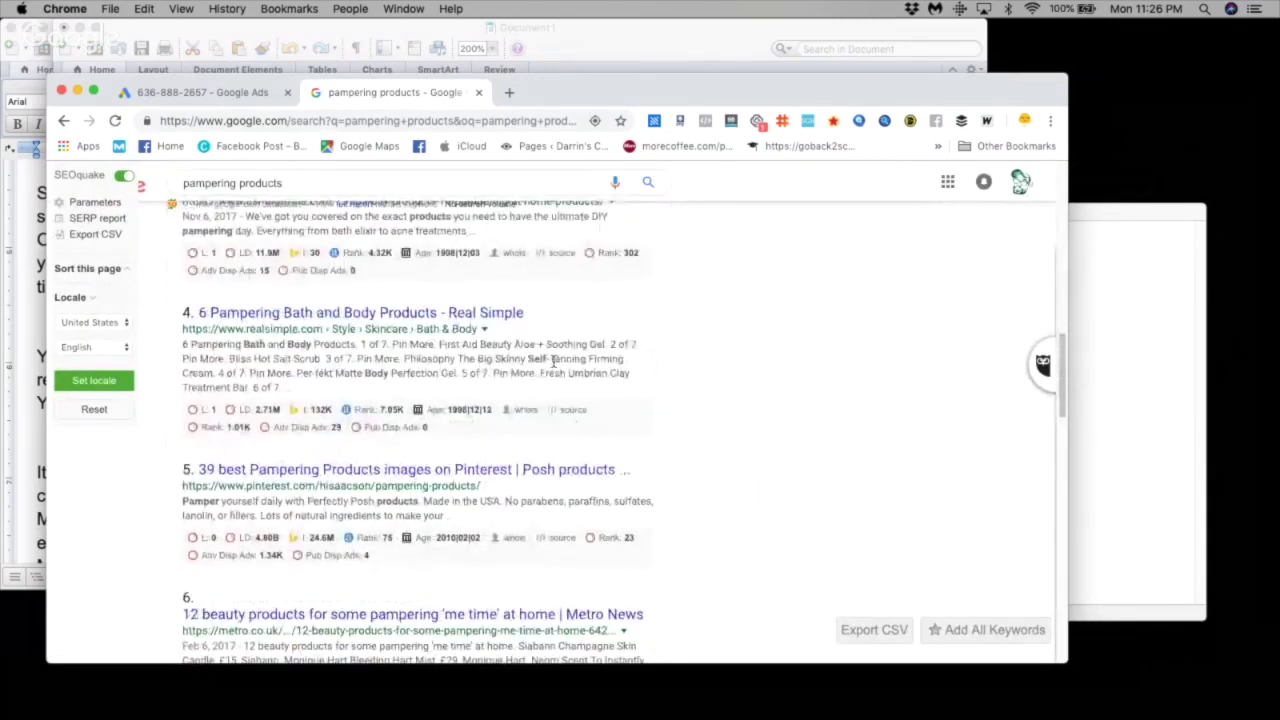
scroll(553, 360, up, 2)
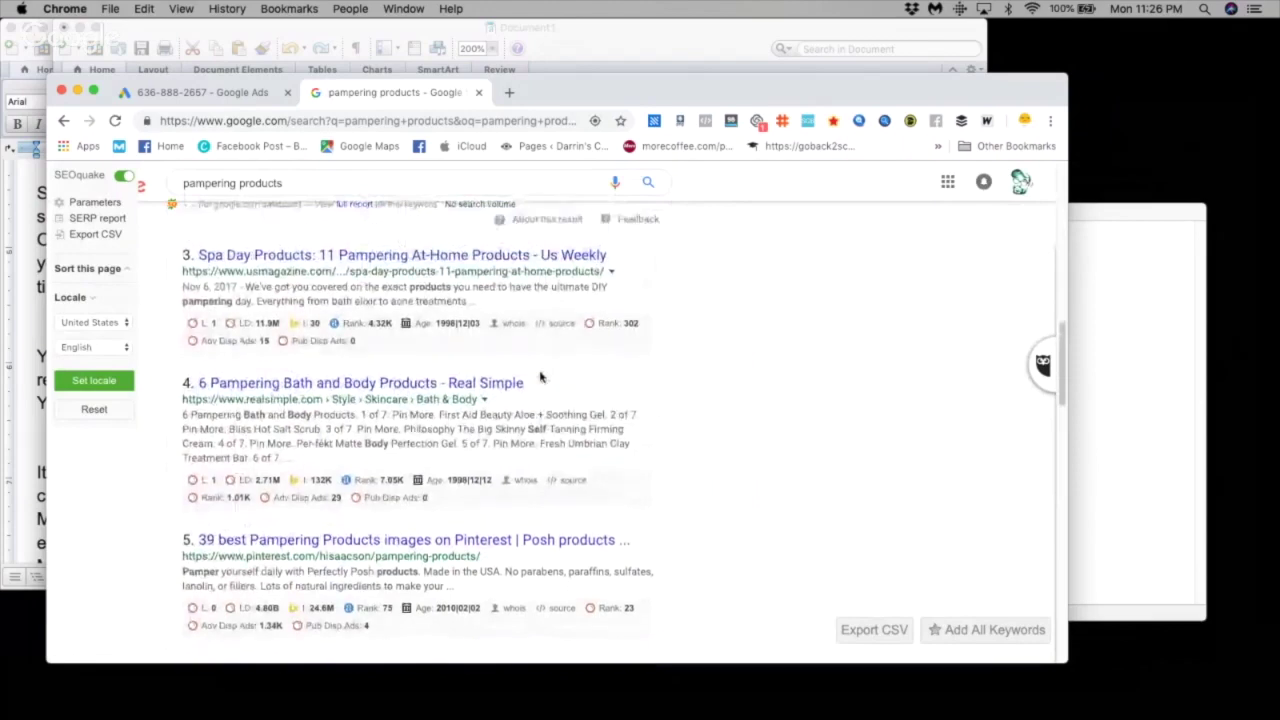
scroll(560, 330, up, 4)
scroll(555, 335, down, 4)
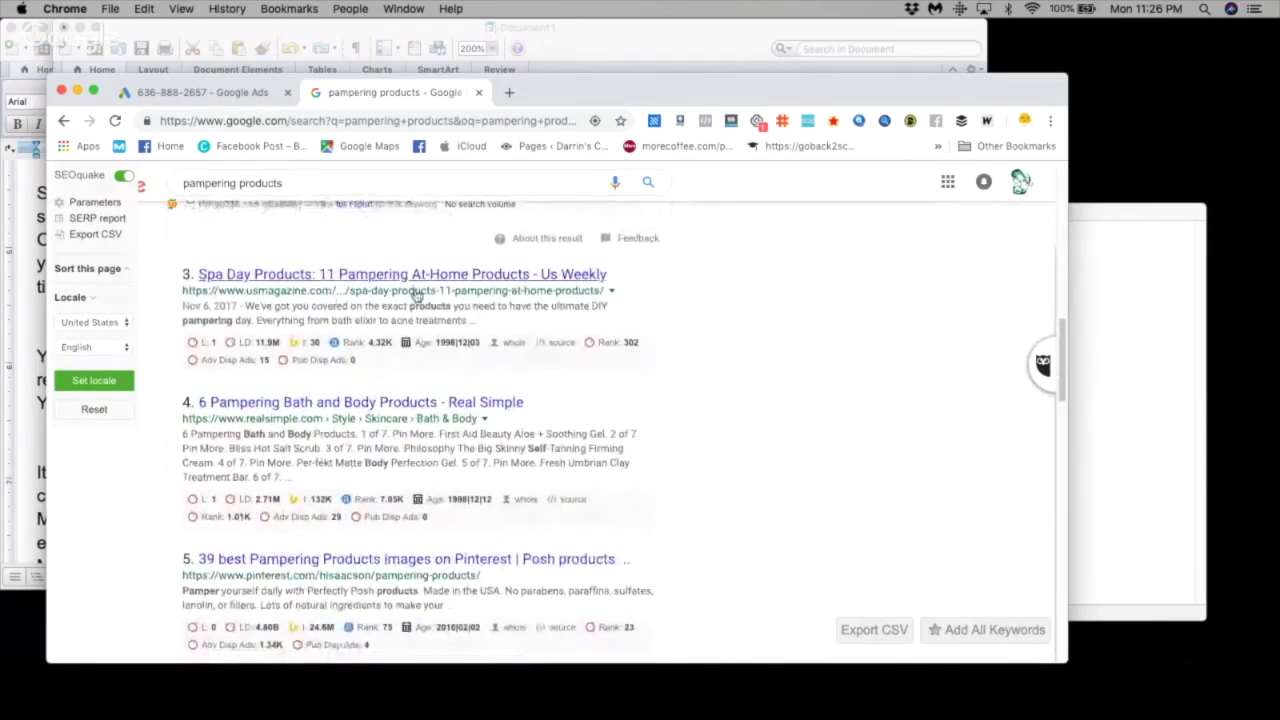
Open the Galore article "7 Products You Need To Pamper Yourself With At Home" from the "pampering products" search results.
scroll(385, 300, down, 2)
scroll(380, 315, down, 4)
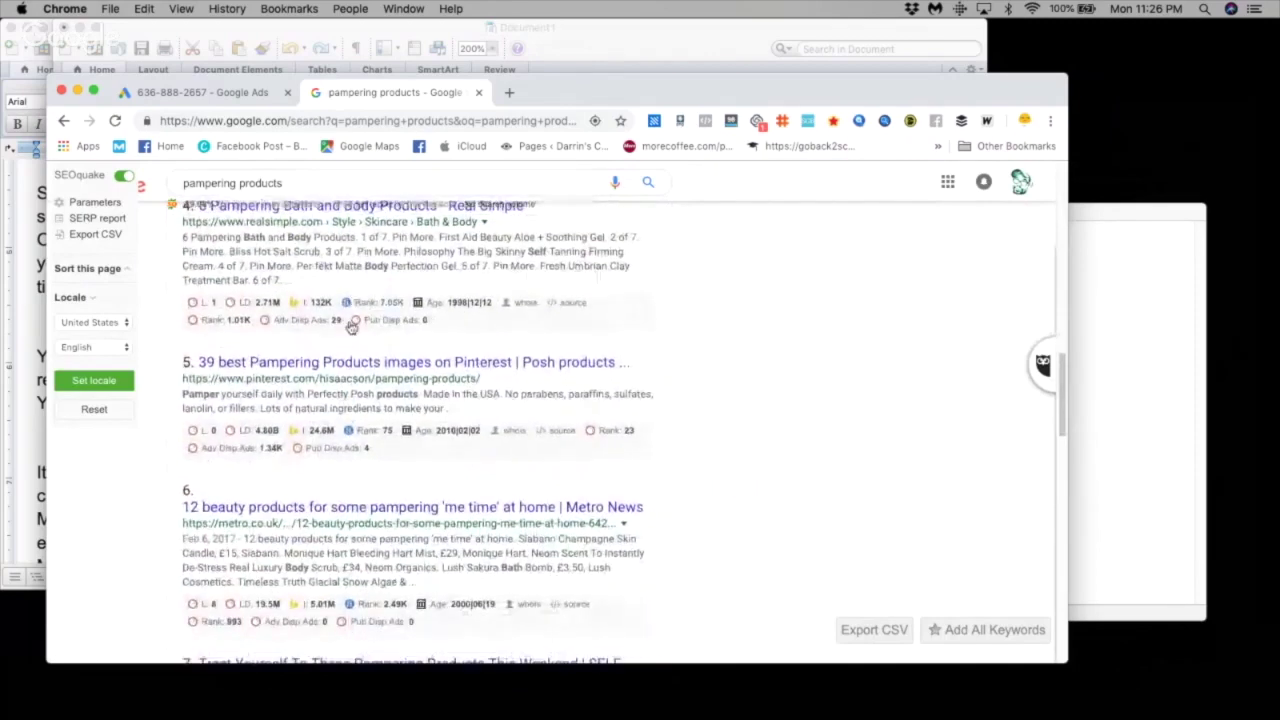
scroll(335, 334, down, 5)
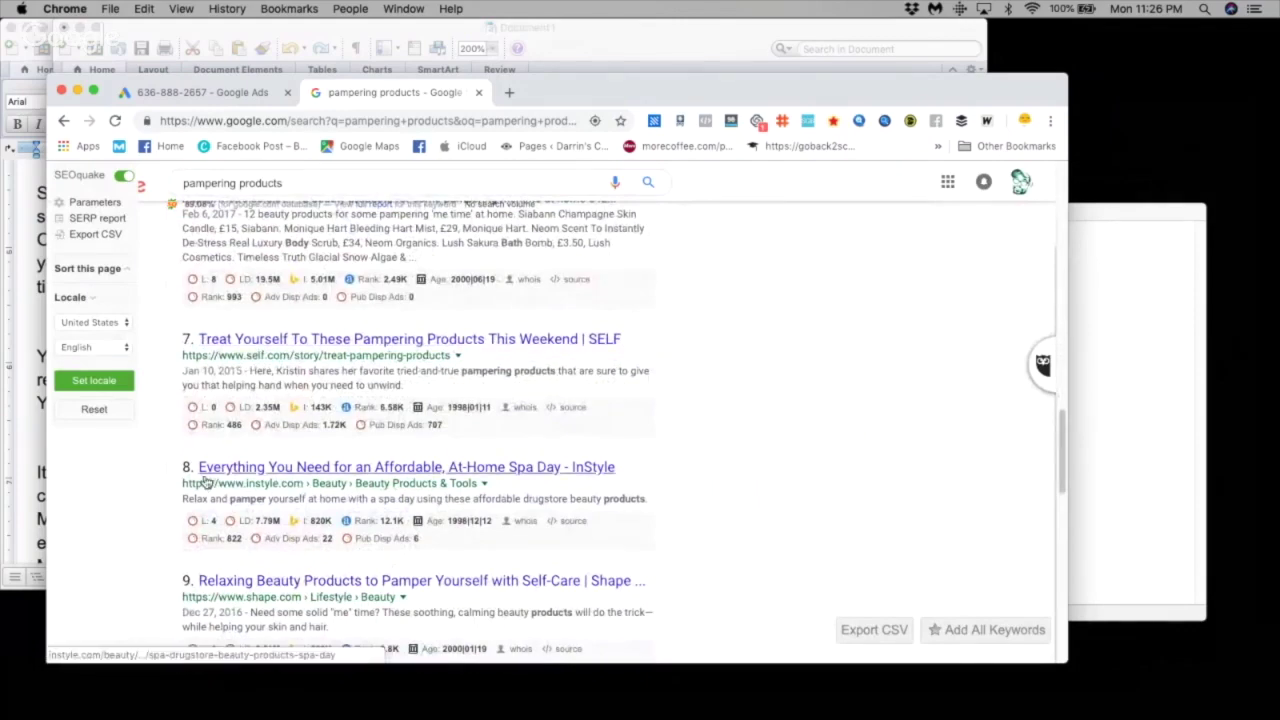
scroll(260, 460, up, 2)
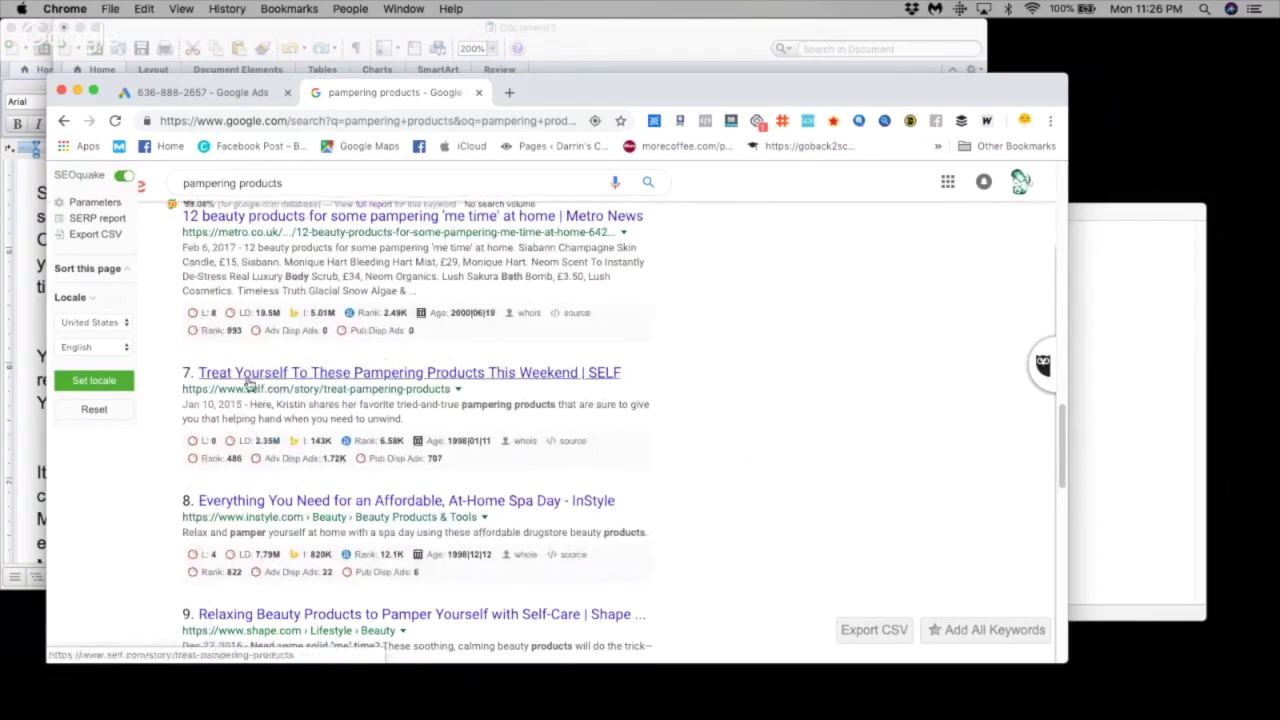
scroll(230, 450, down, 2)
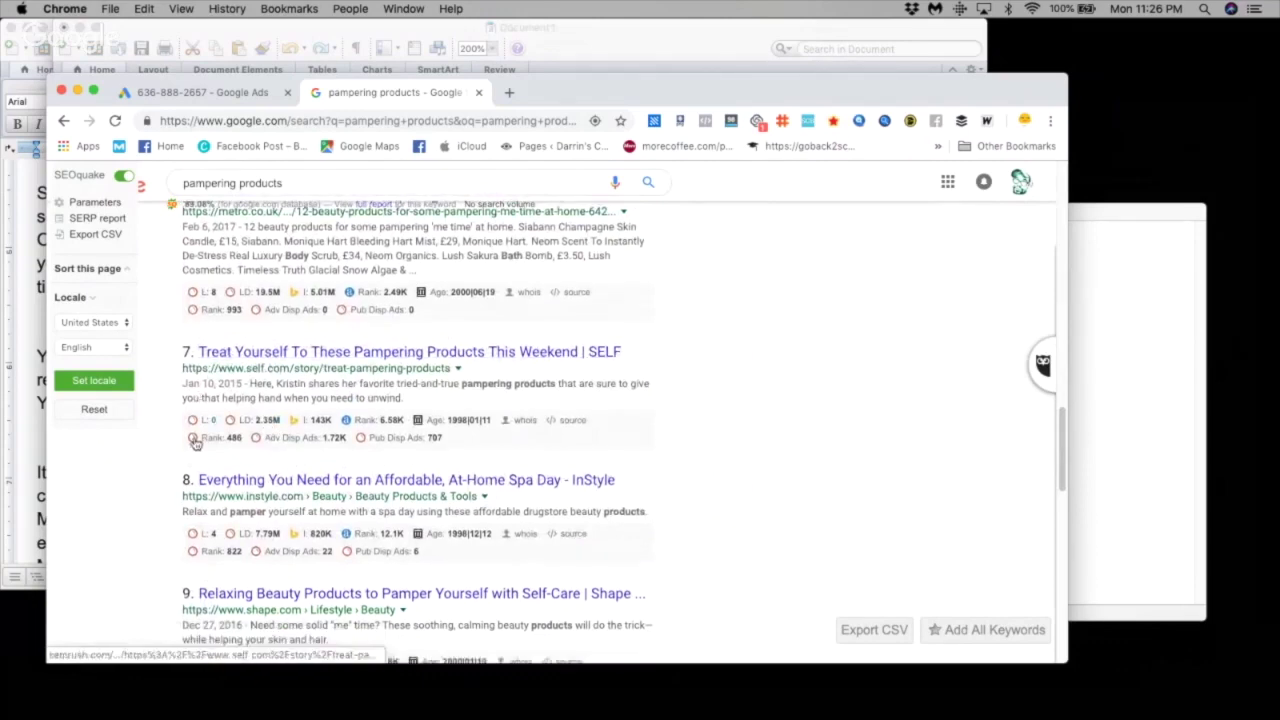
scroll(270, 466, down, 5)
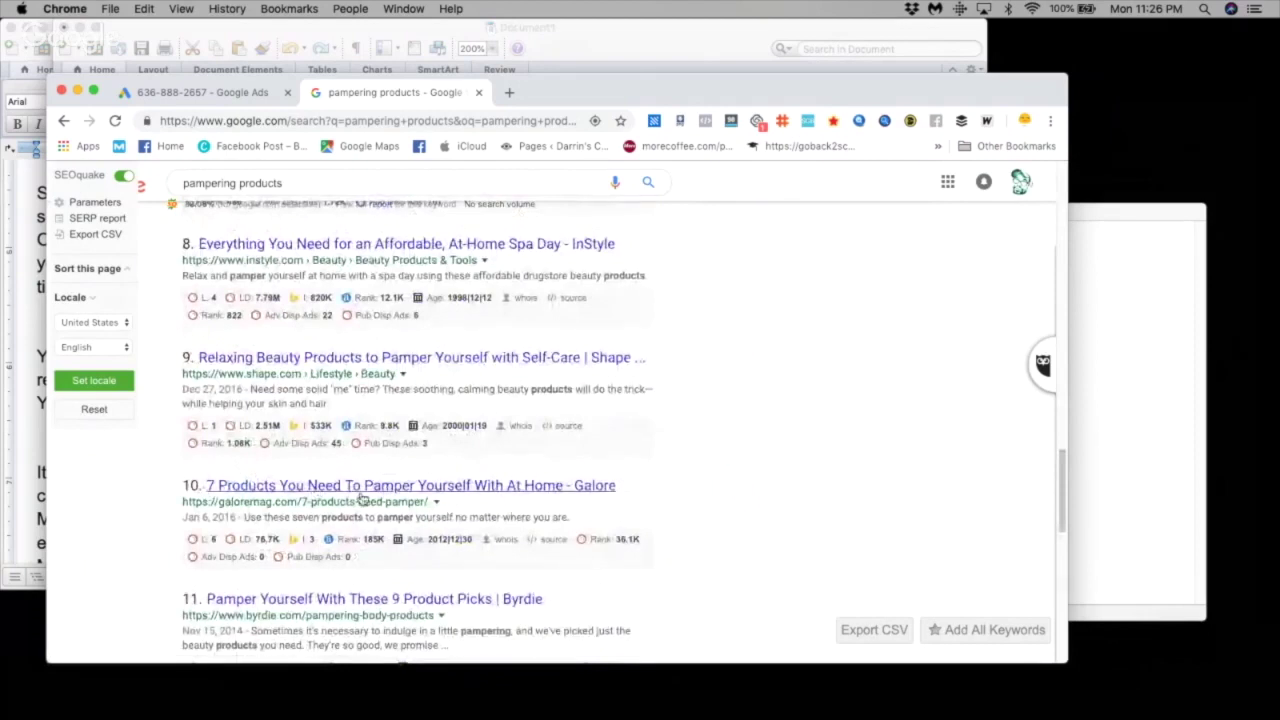
click(360, 488)
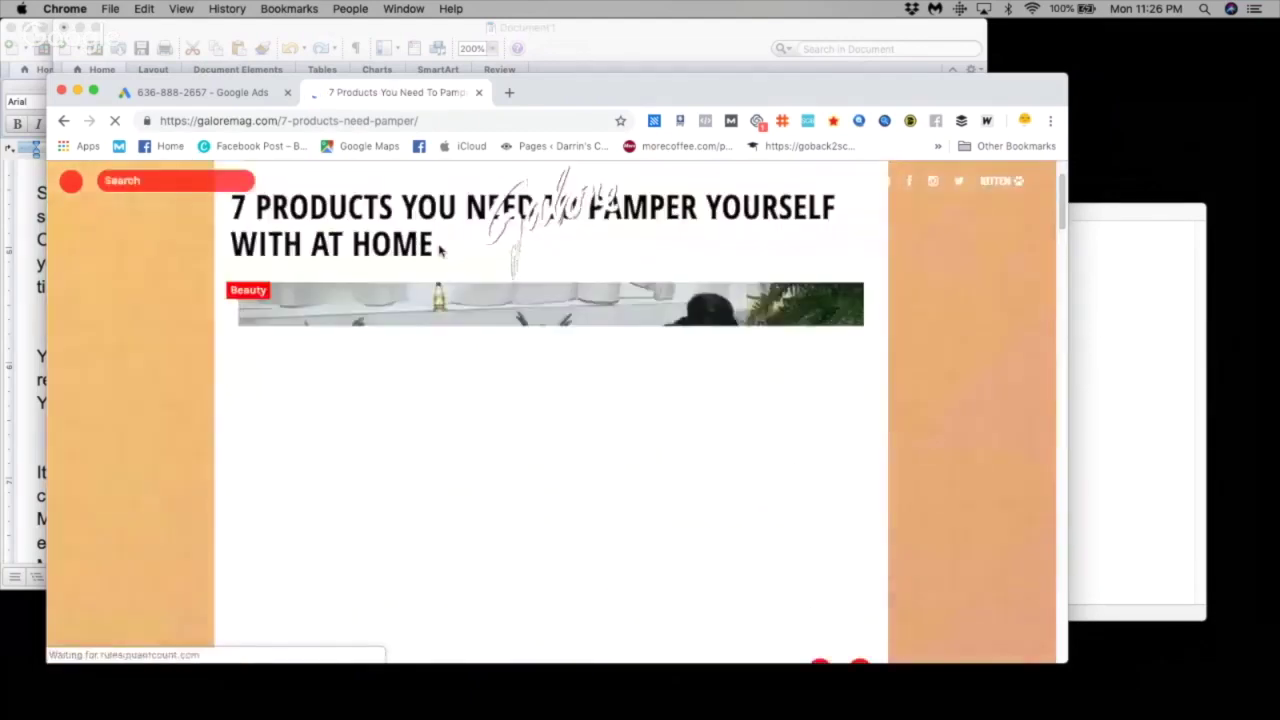
Dismiss the newsletter sign-up popup and look through the Galore article's product recommendations and related posts.
click(453, 120)
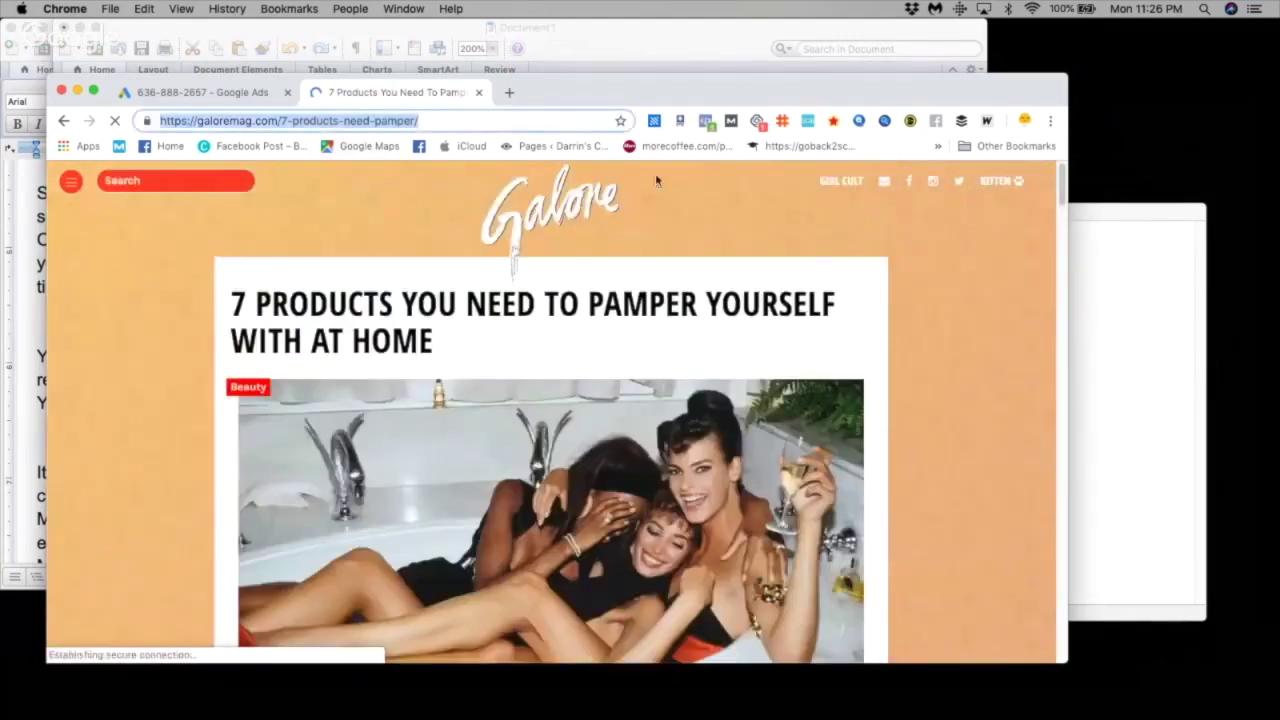
scroll(930, 580, down, 5)
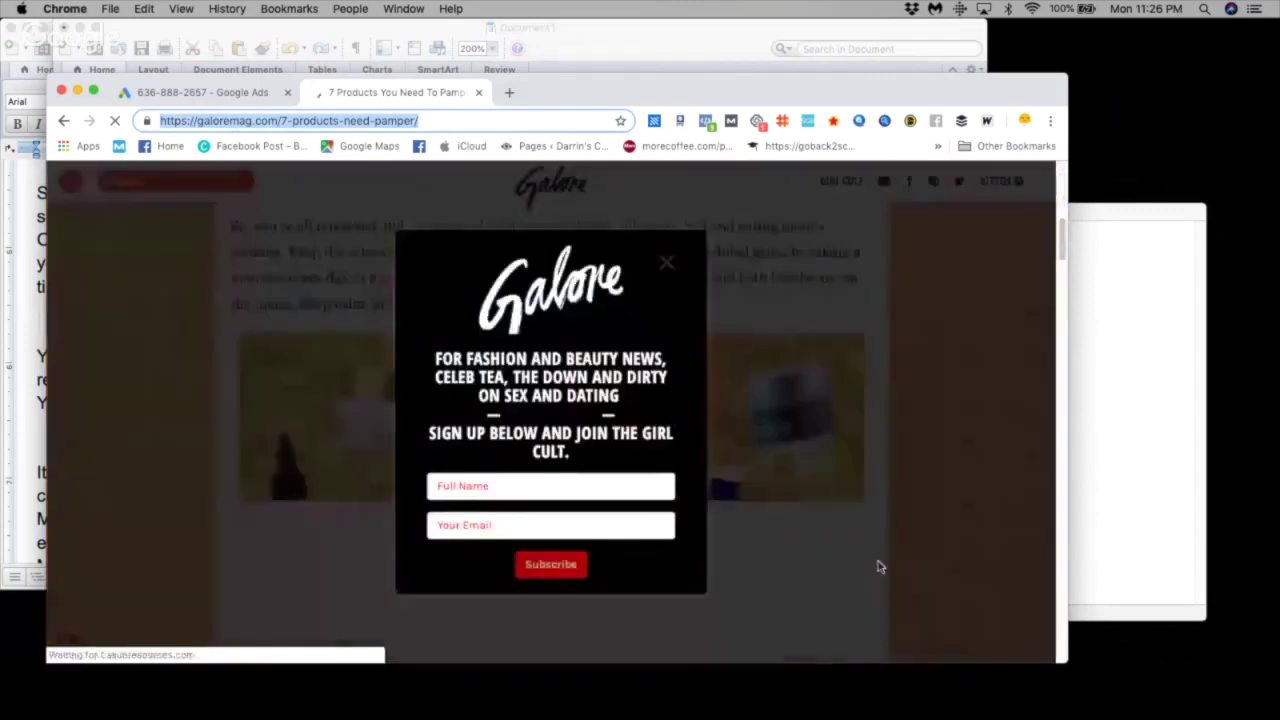
click(668, 271)
click(668, 268)
scroll(740, 310, down, 15)
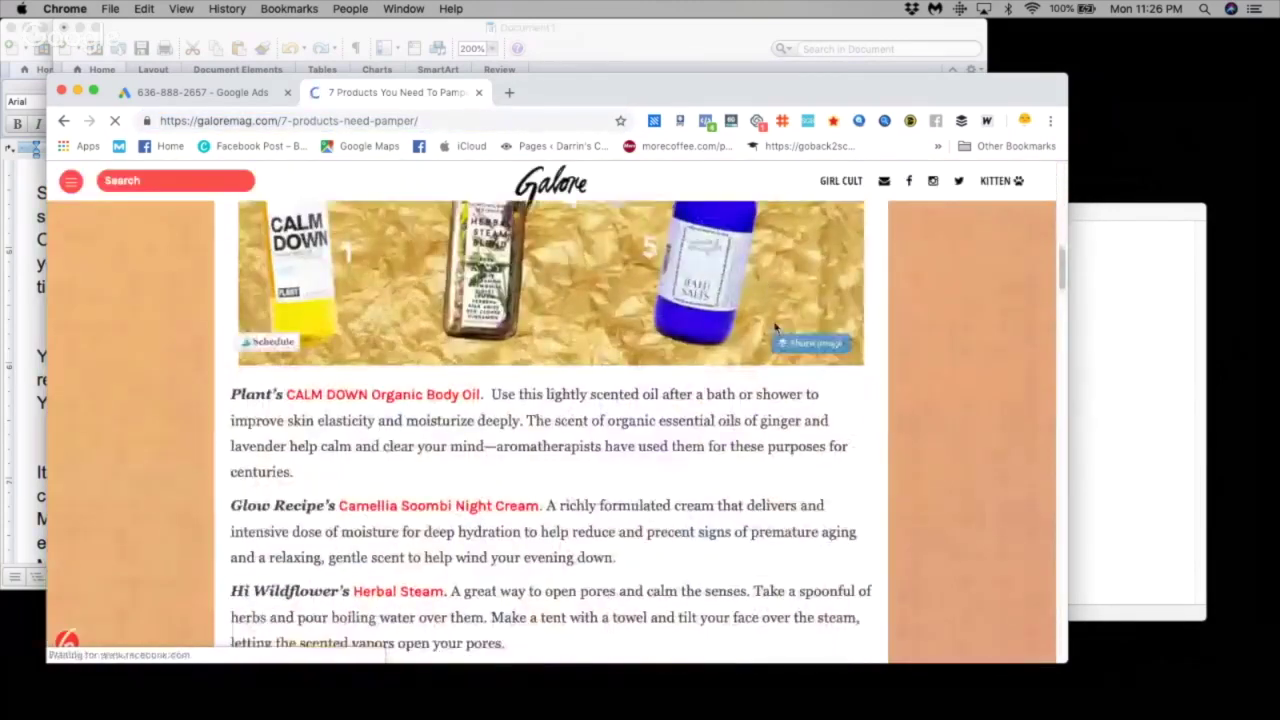
scroll(772, 328, down, 10)
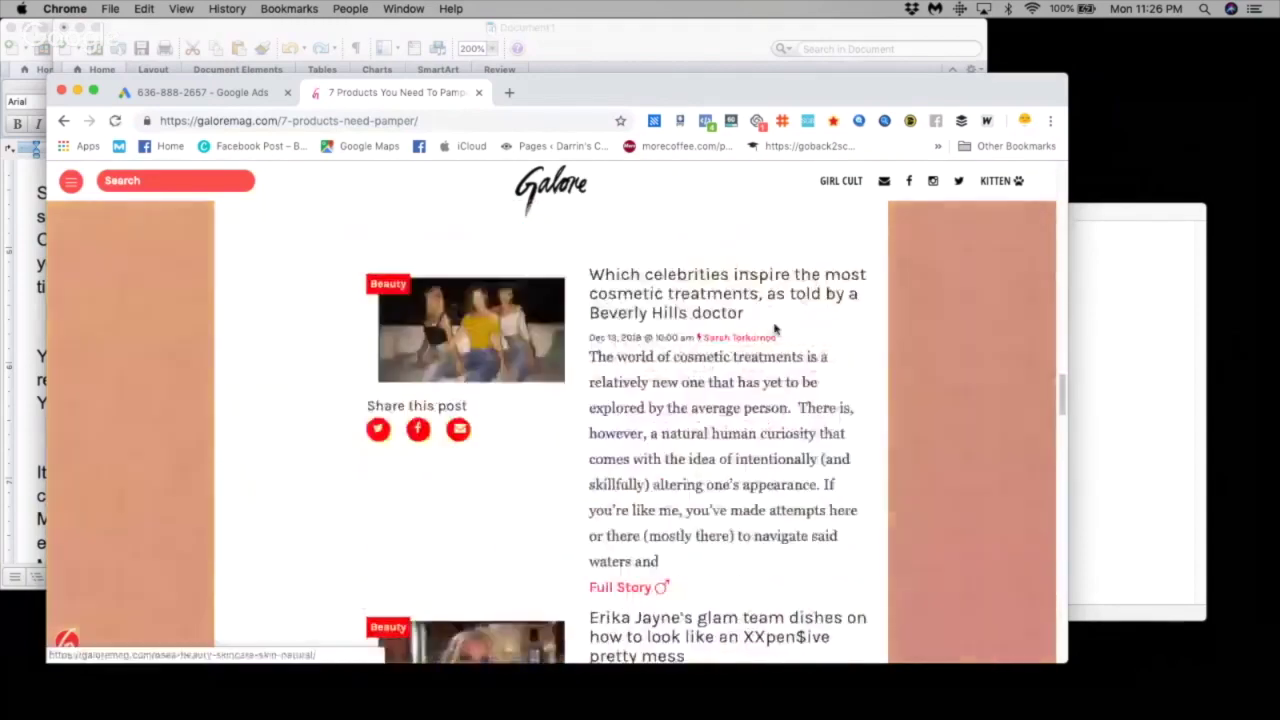
scroll(497, 294, up, 20)
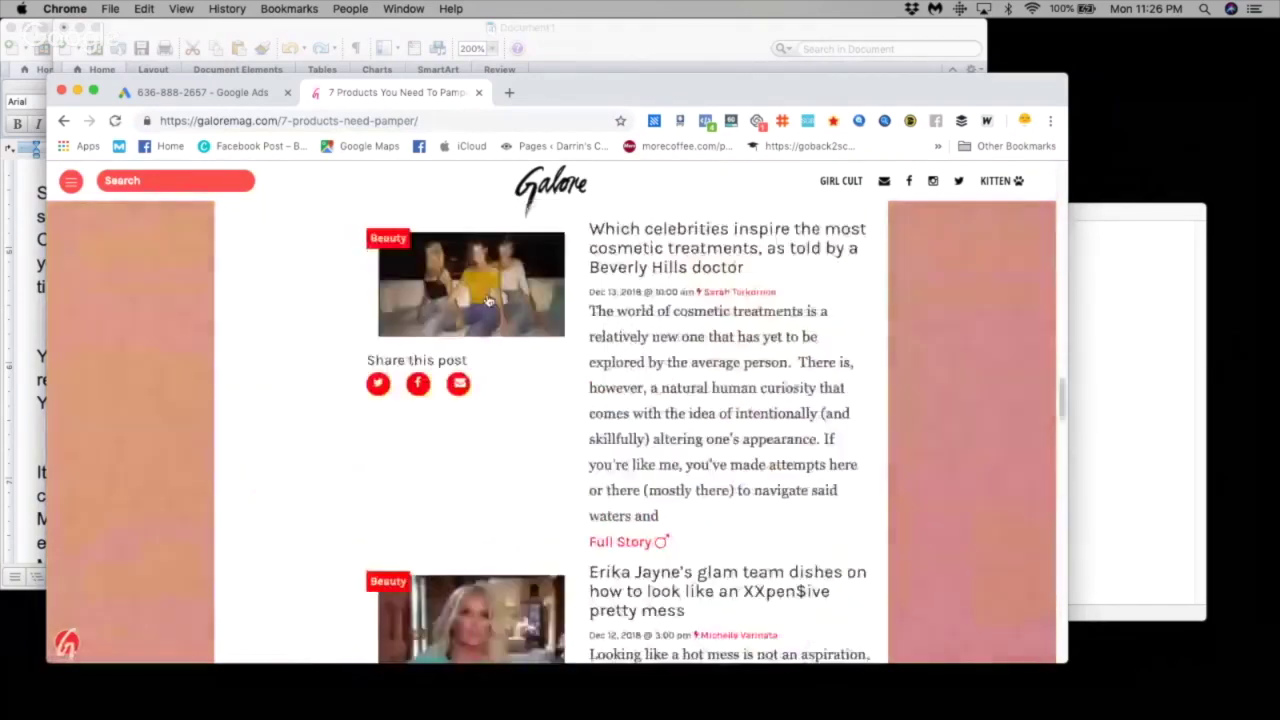
scroll(374, 262, up, 10)
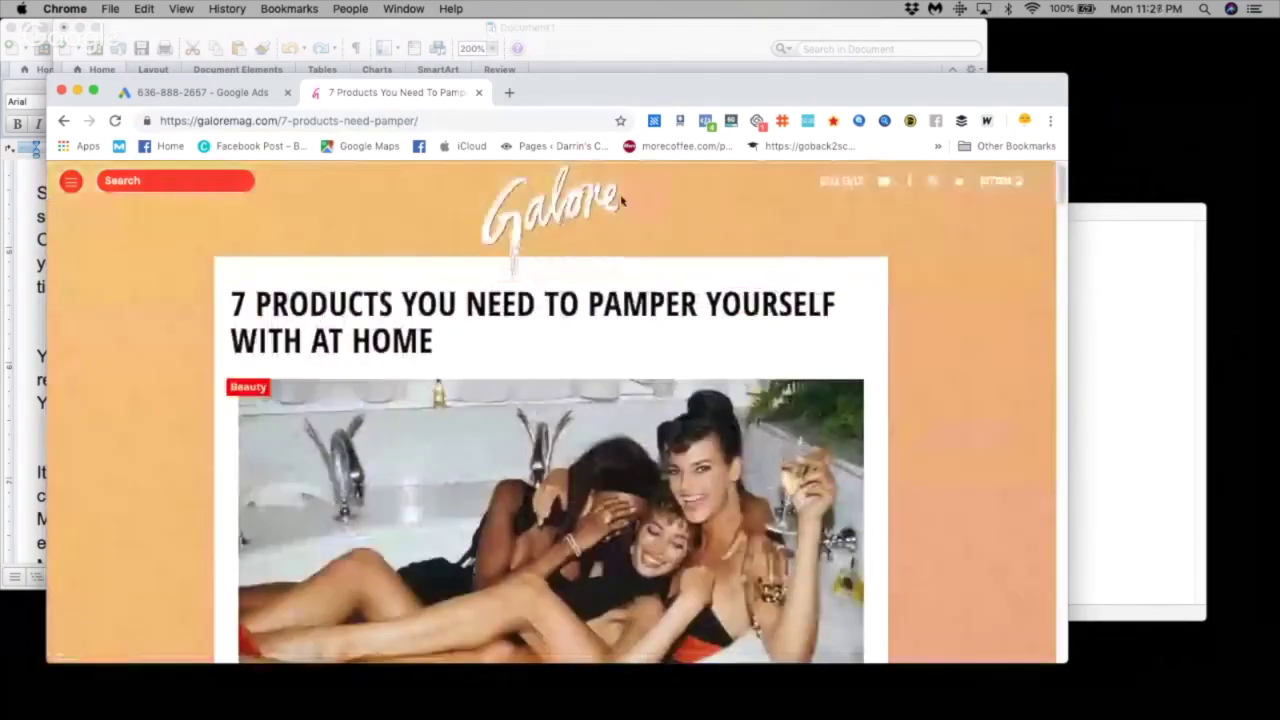
Copy the full web address of the Galore pampering article.
click(312, 121)
right_click(345, 123)
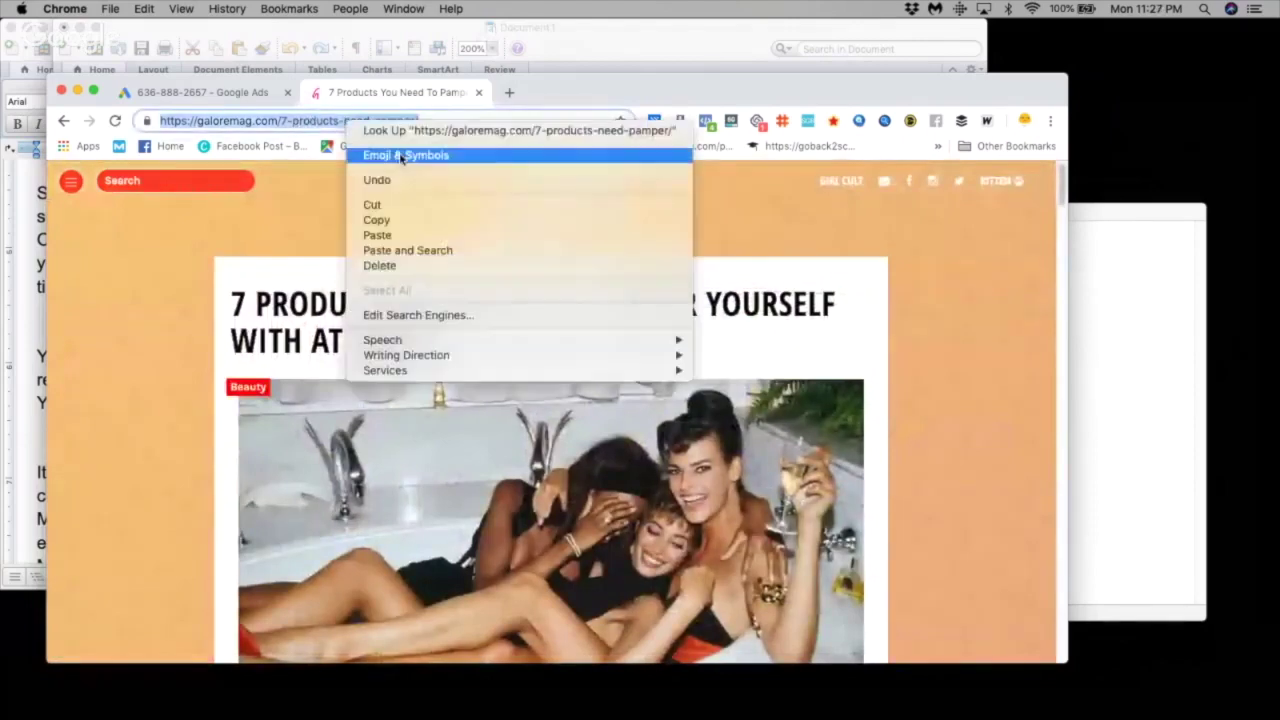
click(400, 221)
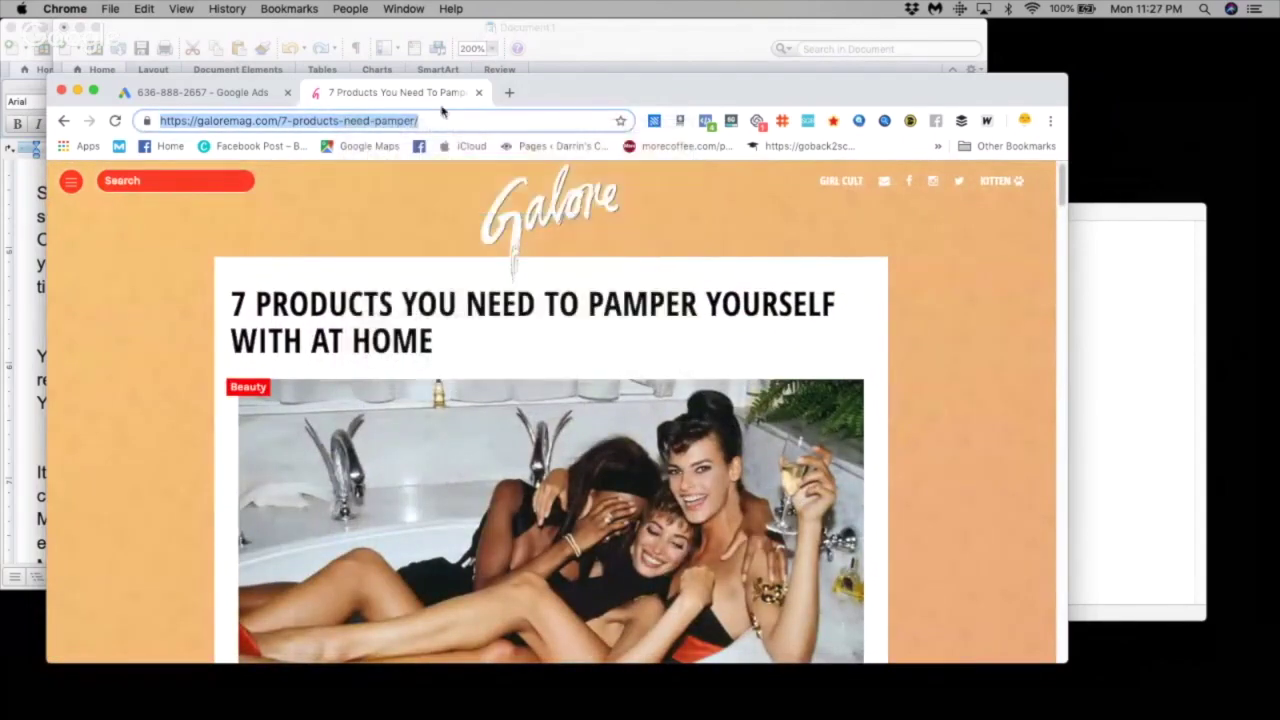
Return to Keyword Planner and start a new keyword search with the seed terms "pampering products" and "face masks".
click(185, 93)
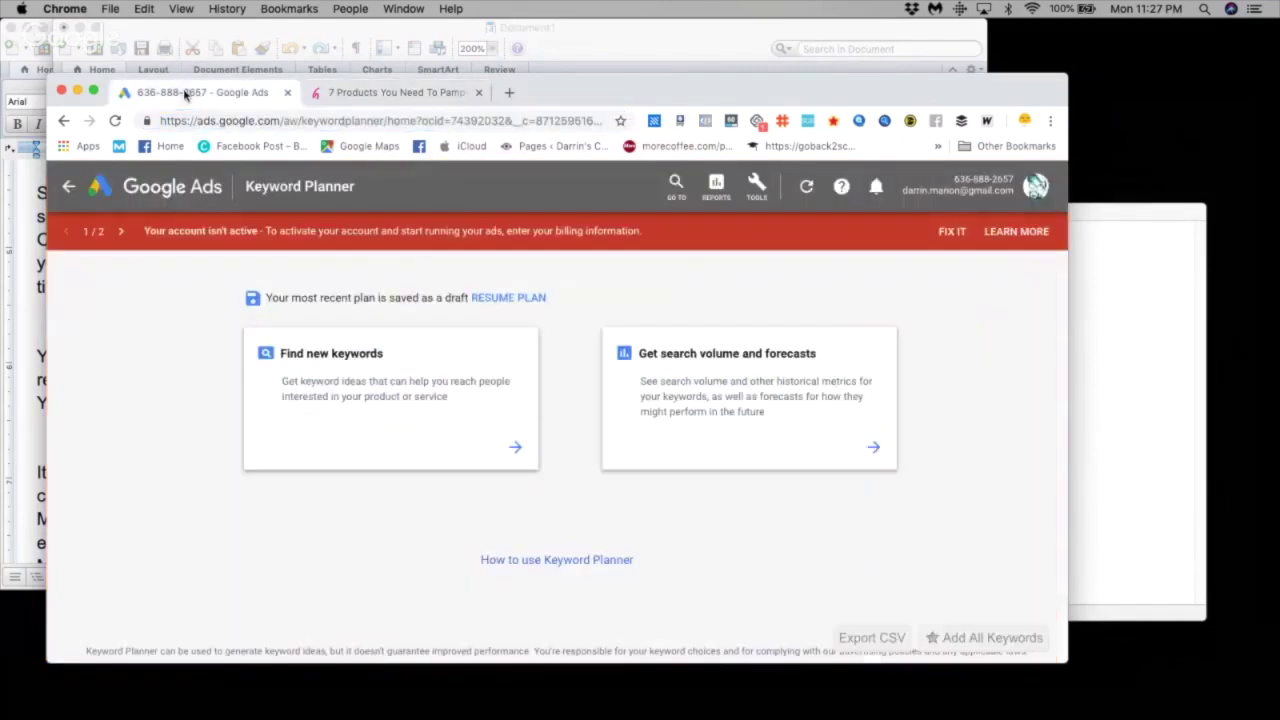
click(350, 365)
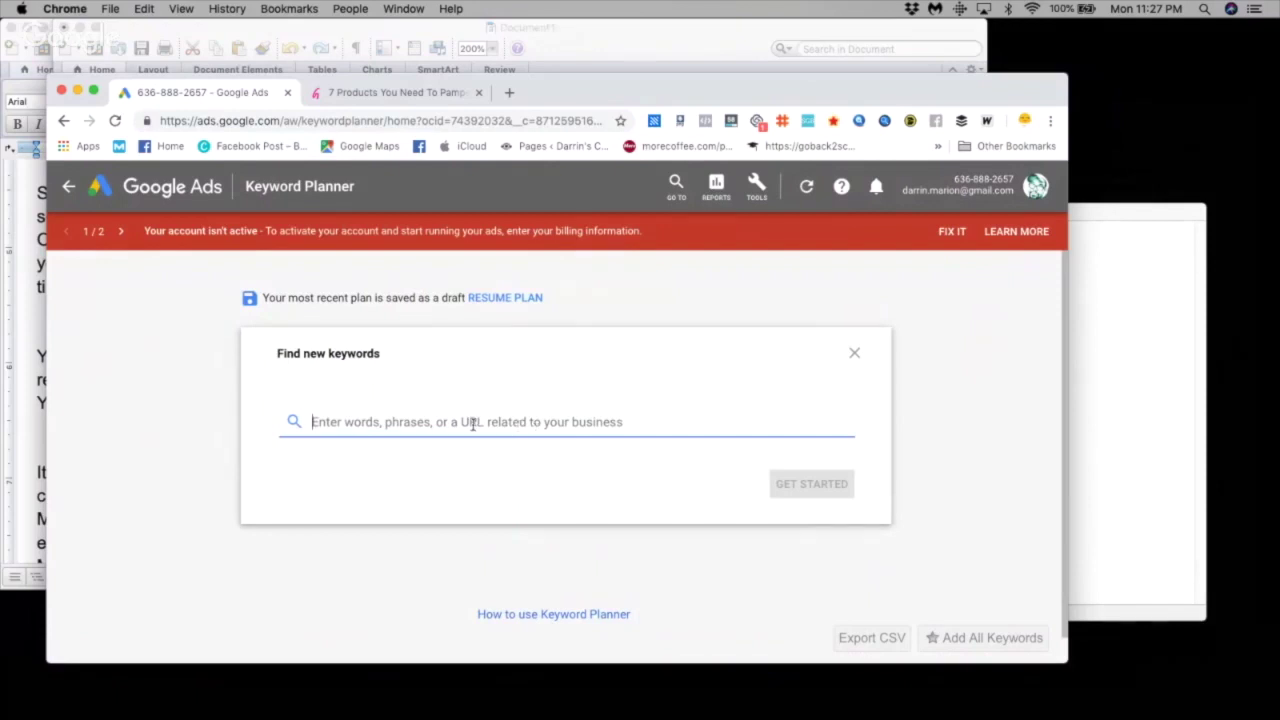
text(pamperin)
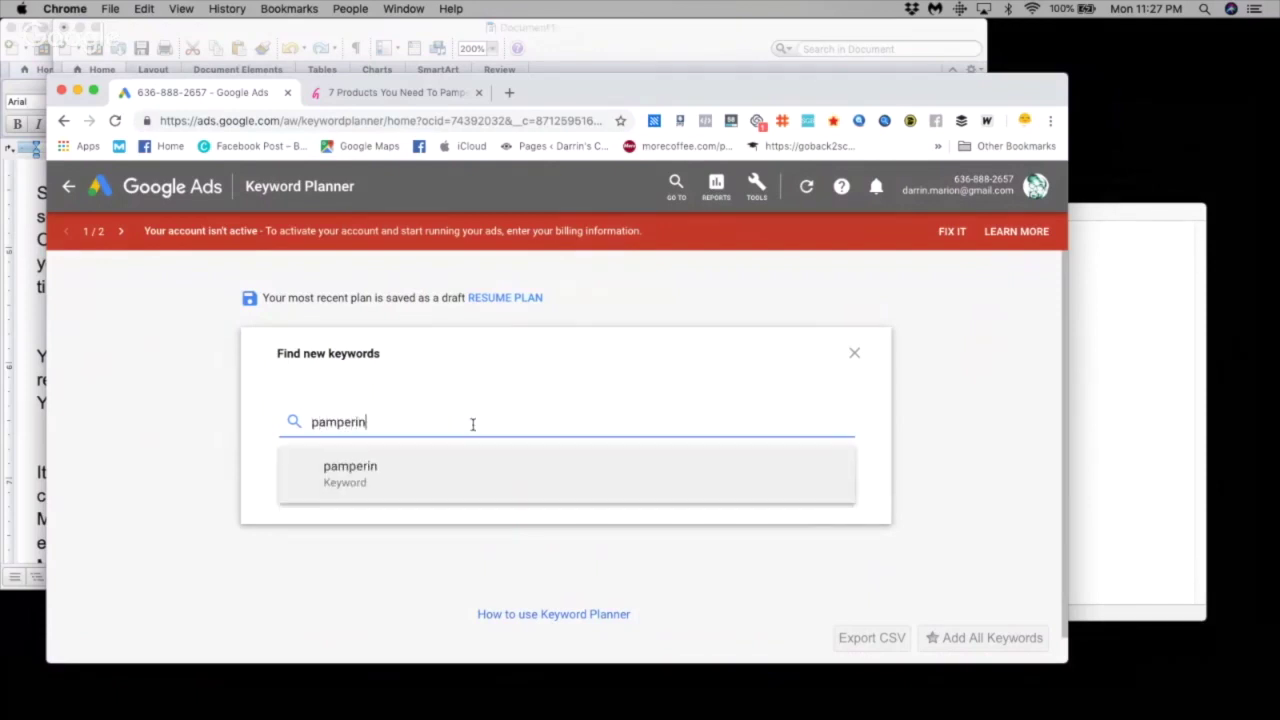
text(g products)
key(Return)
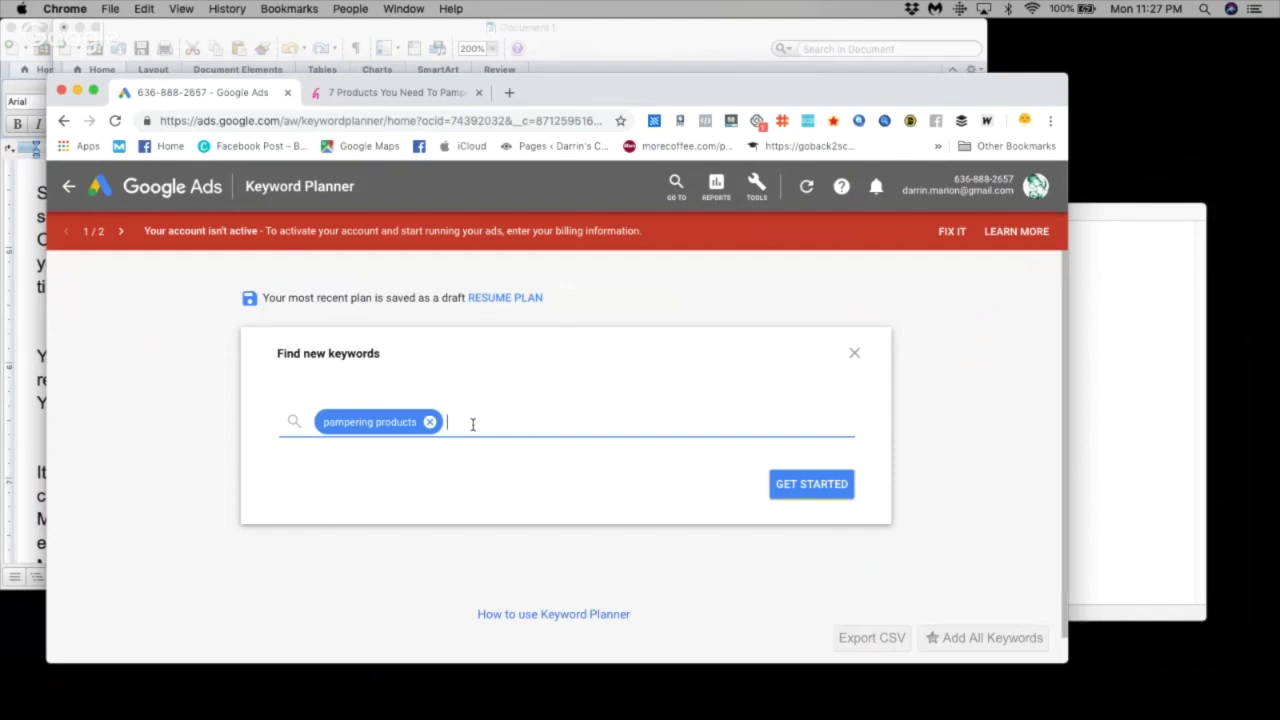
text(face)
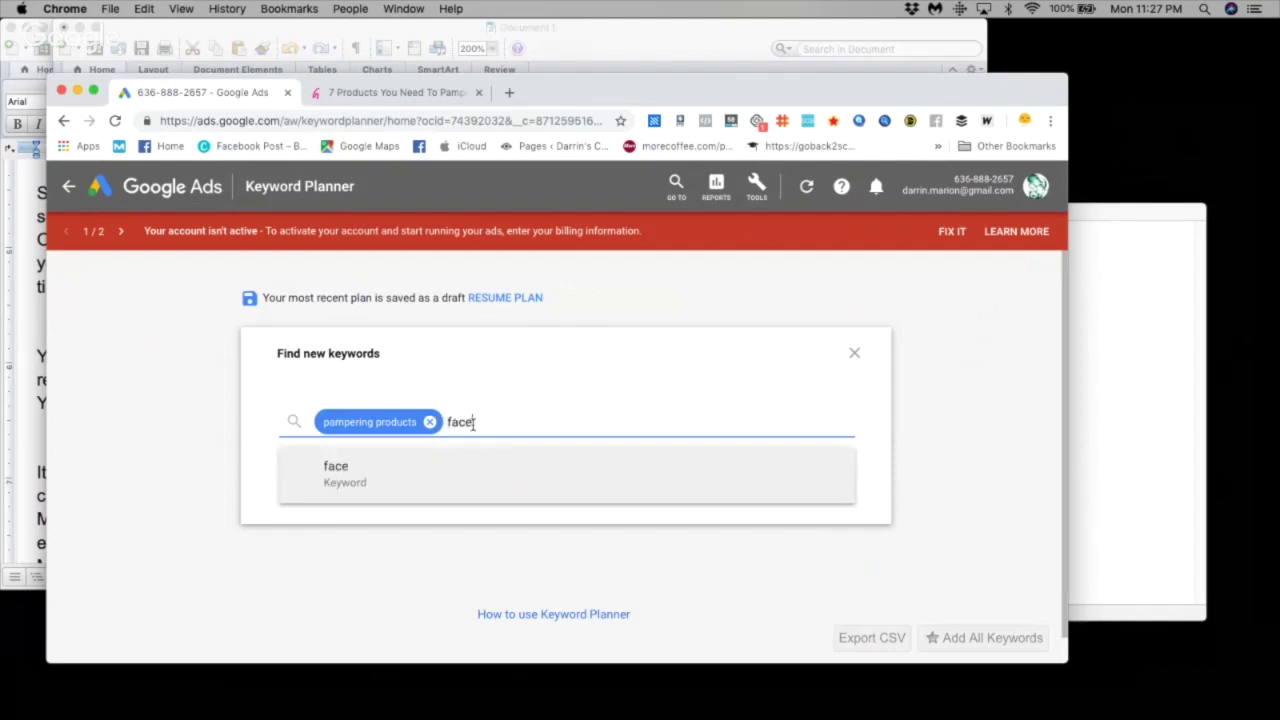
text( masks)
key(Return)
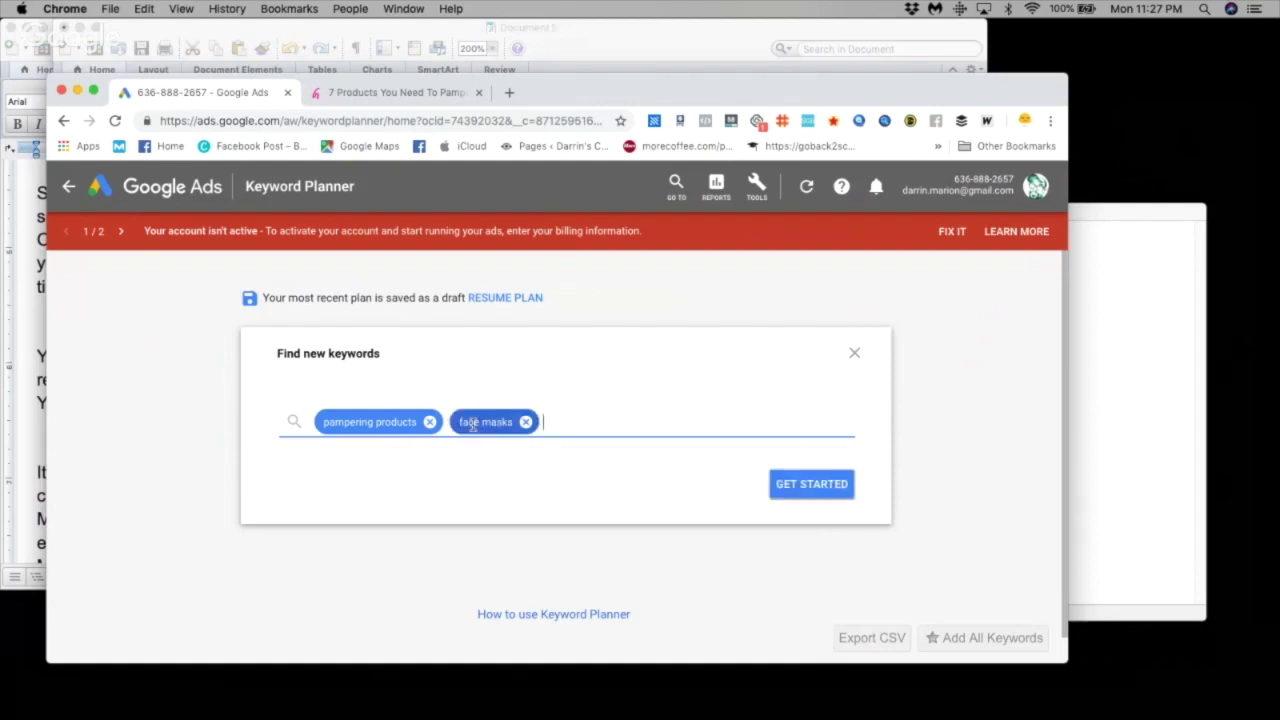
Add the copied Galore article address as a "This page only" source and generate the keyword ideas.
key(super+v)
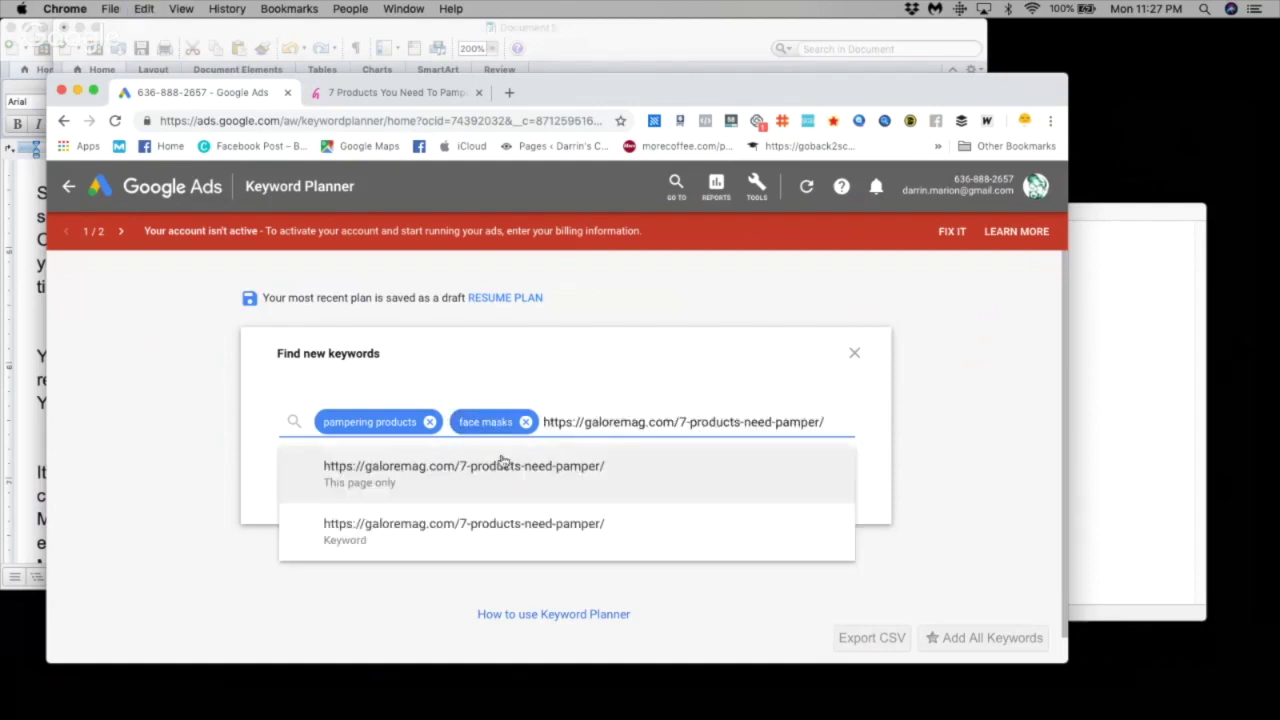
click(403, 480)
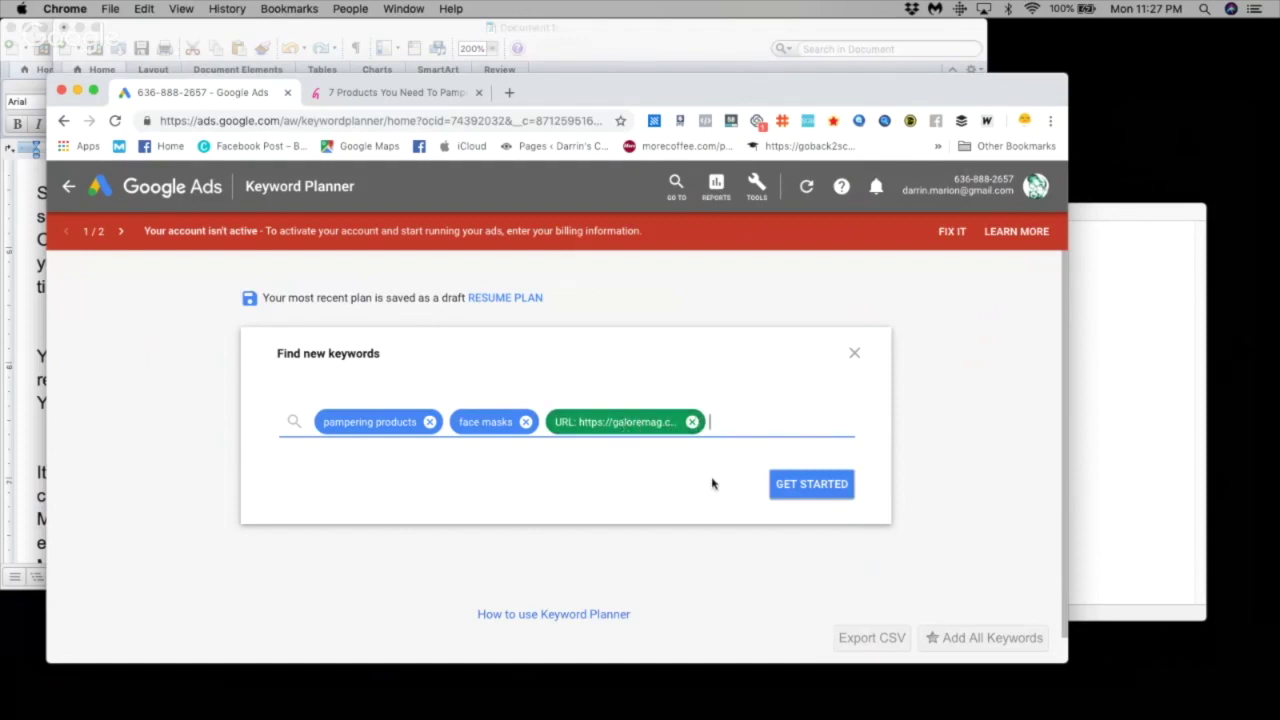
click(812, 484)
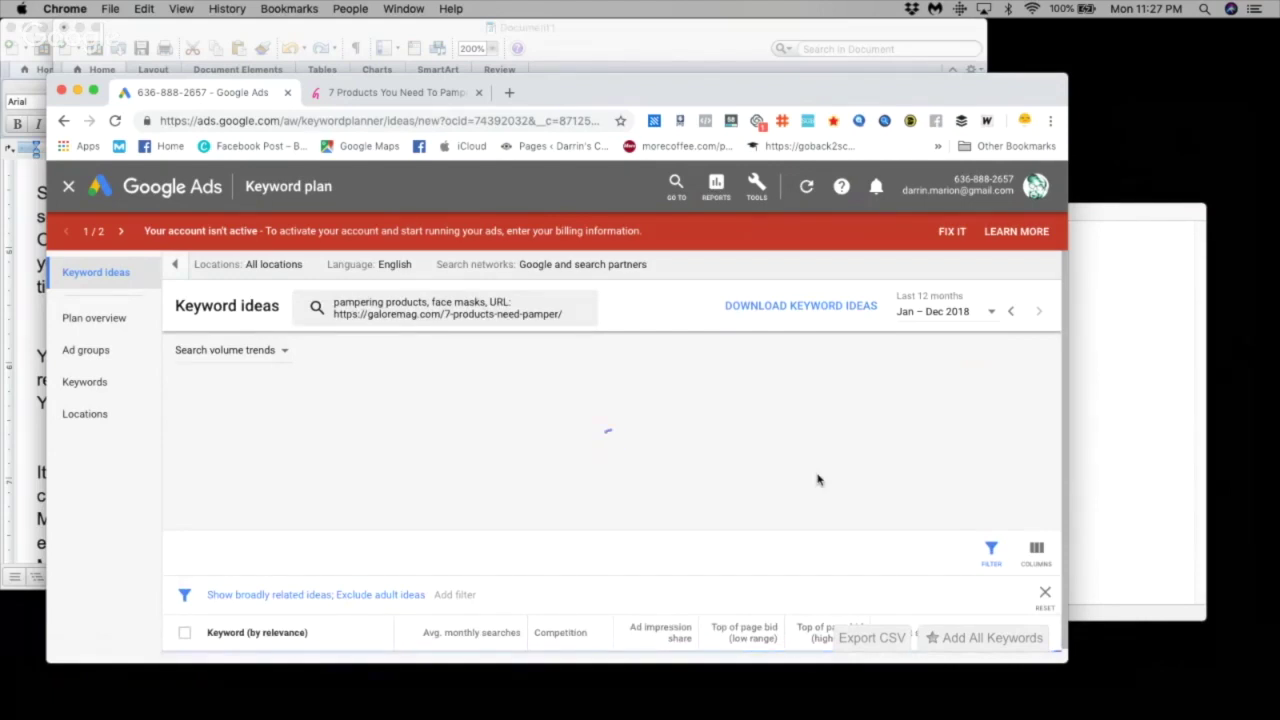
Widen the browser window to give the keyword ideas table more room and review its first entries.
scroll(886, 569, down, 1)
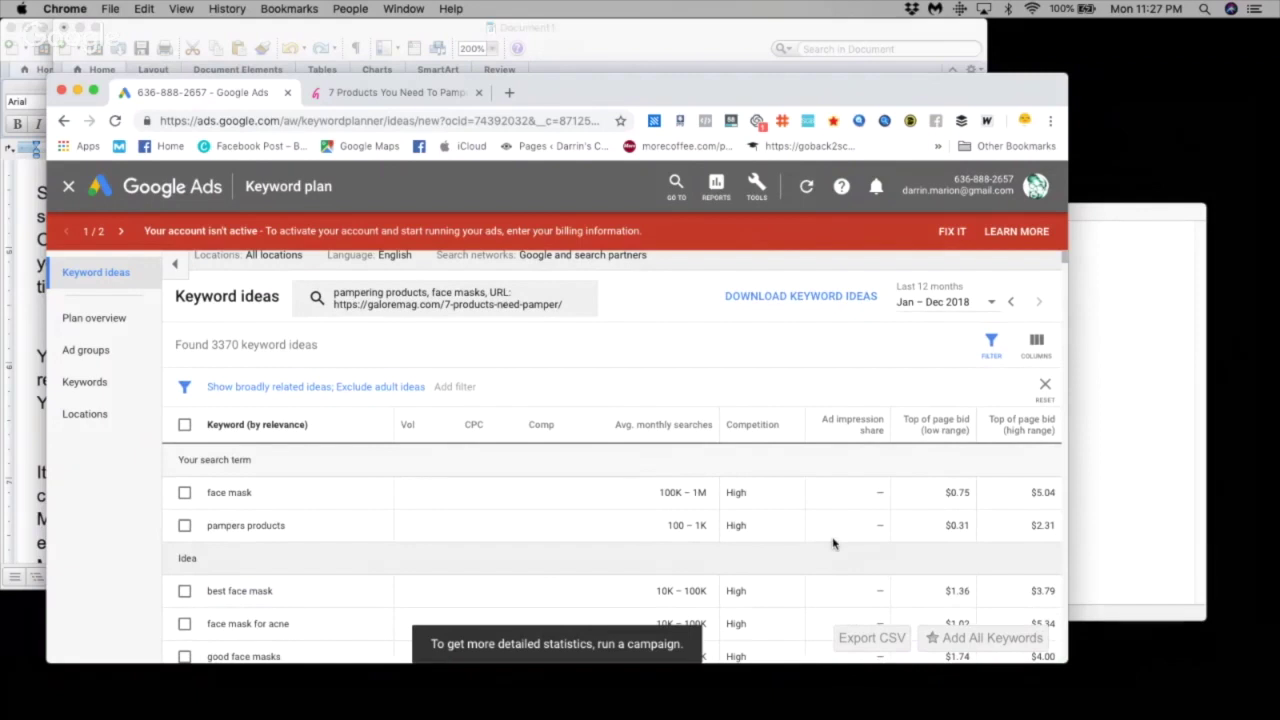
scroll(833, 543, down, 5)
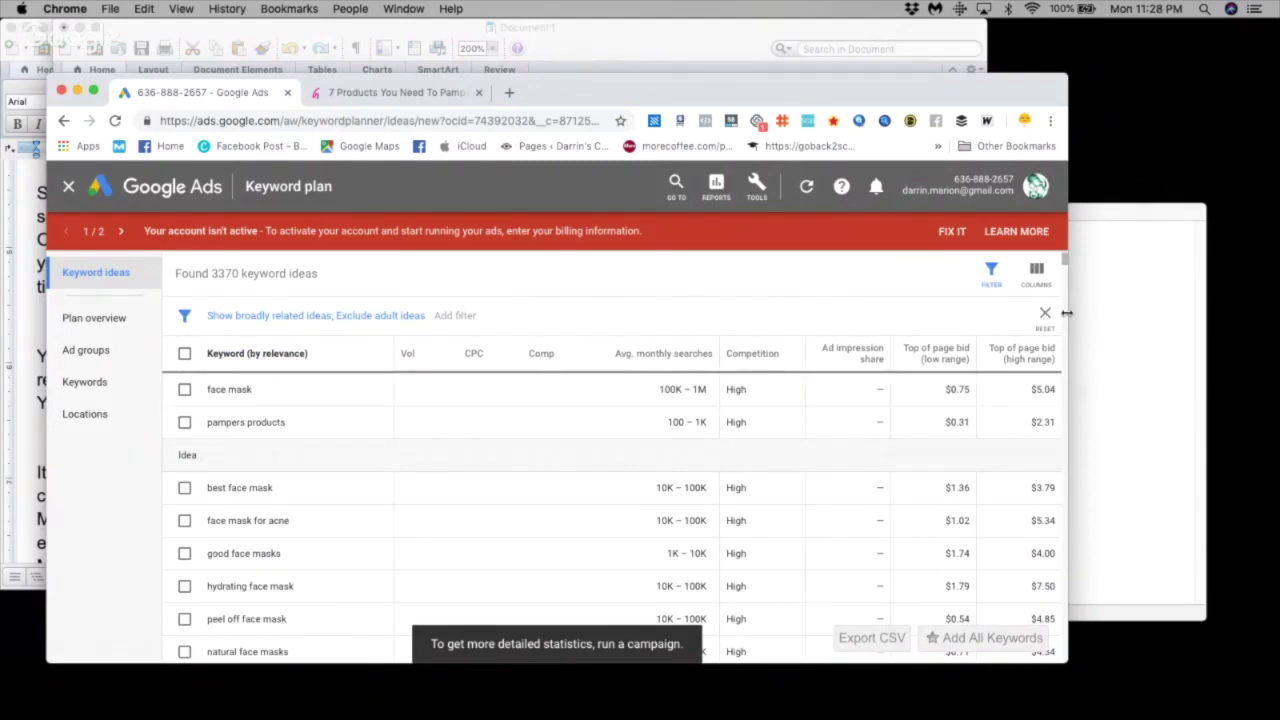
drag(1129, 306, 1200, 306)
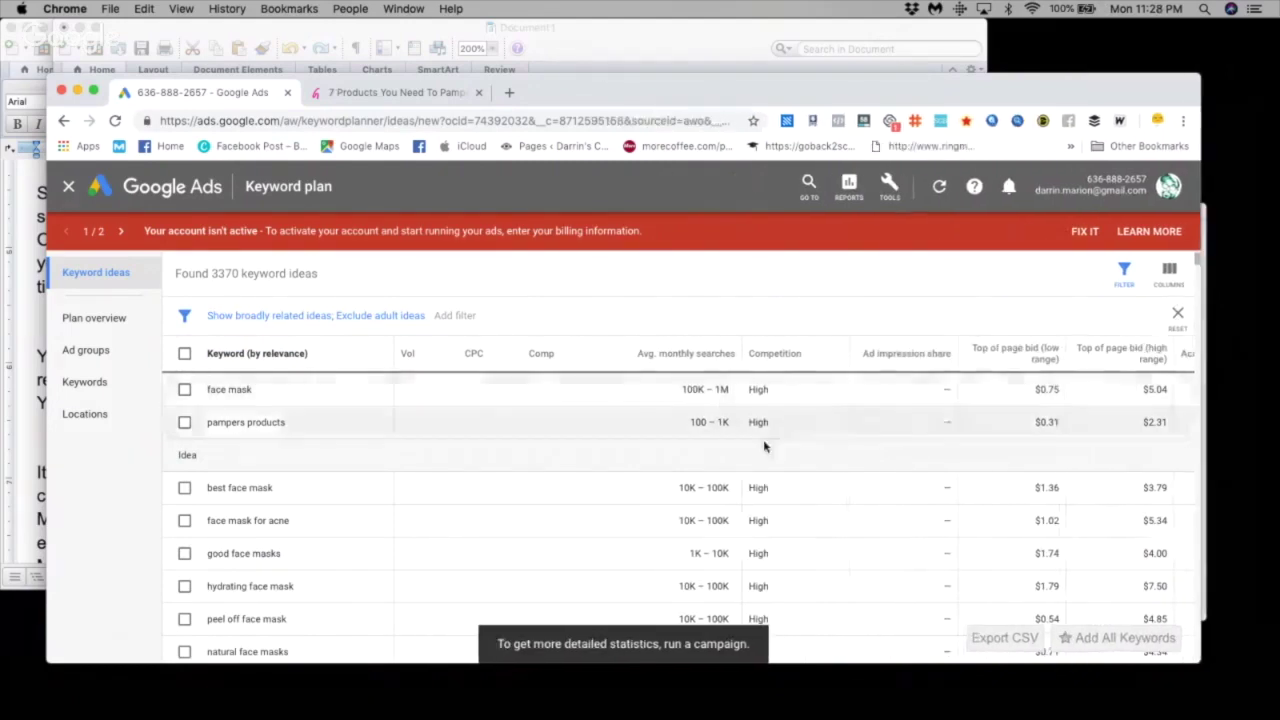
scroll(757, 447, down, 2)
scroll(757, 447, up, 1)
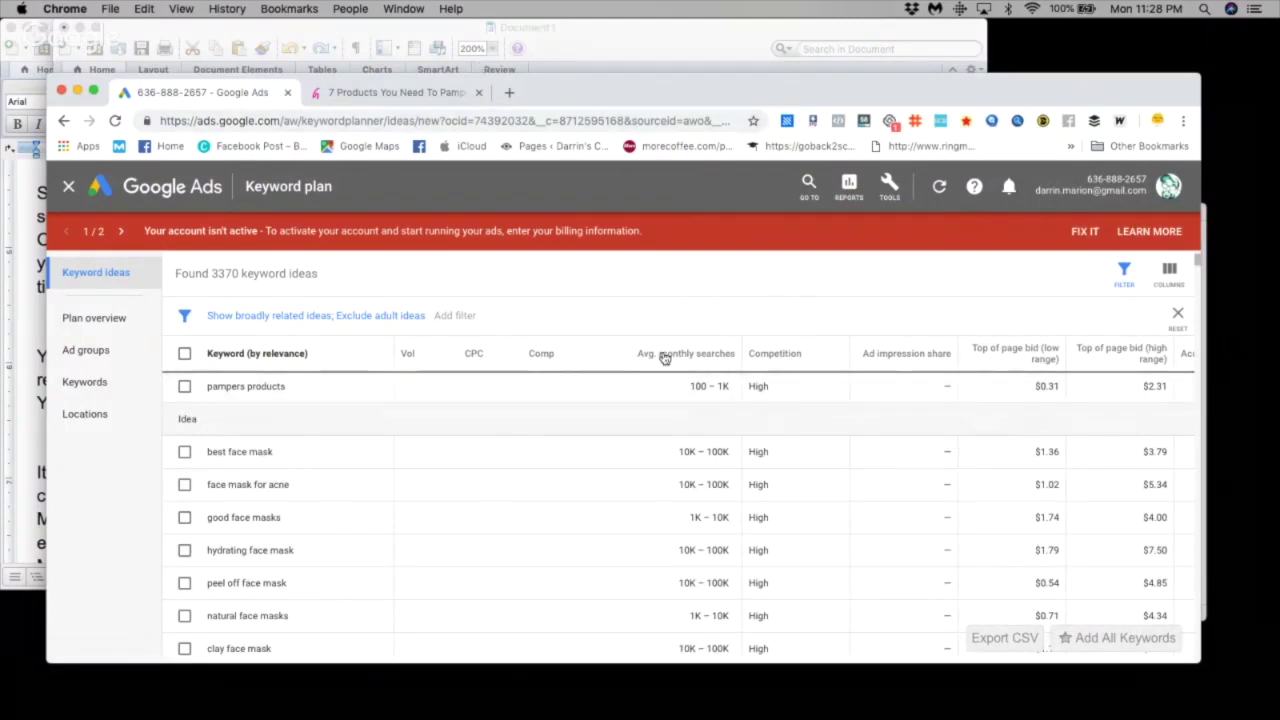
Filter the keyword ideas to Low competition only.
click(794, 355)
click(306, 318)
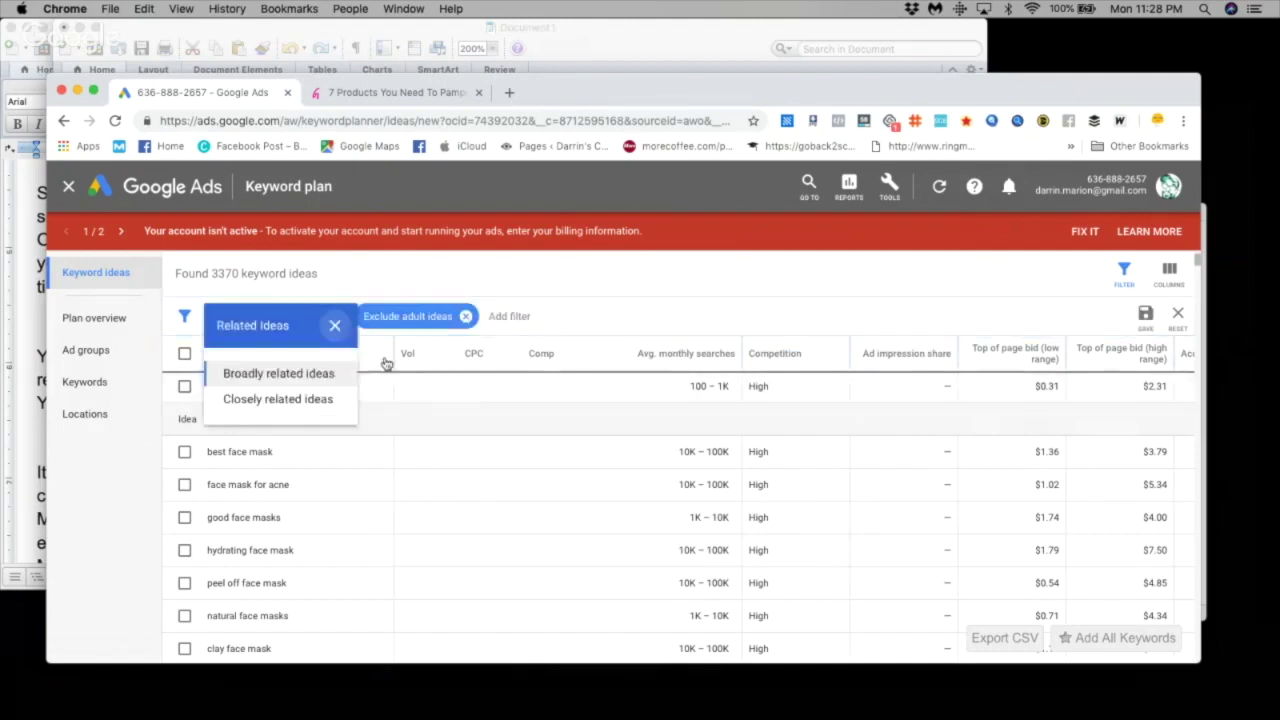
click(686, 366)
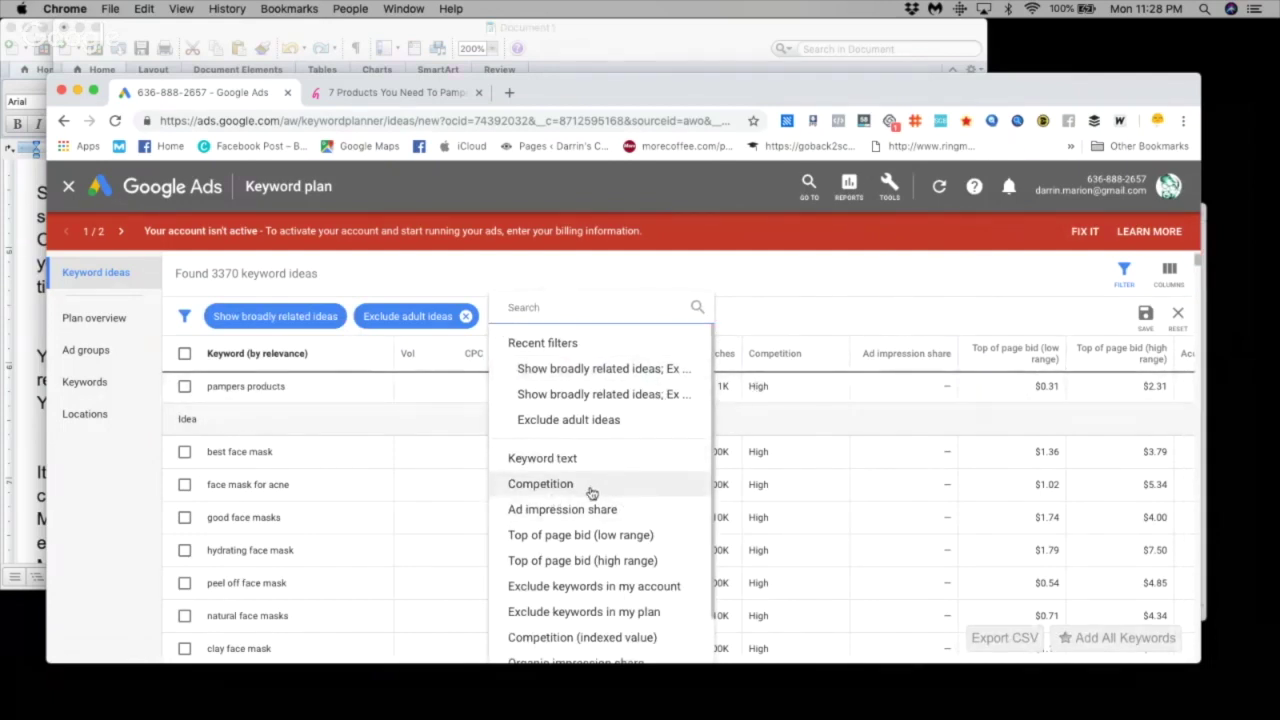
click(591, 490)
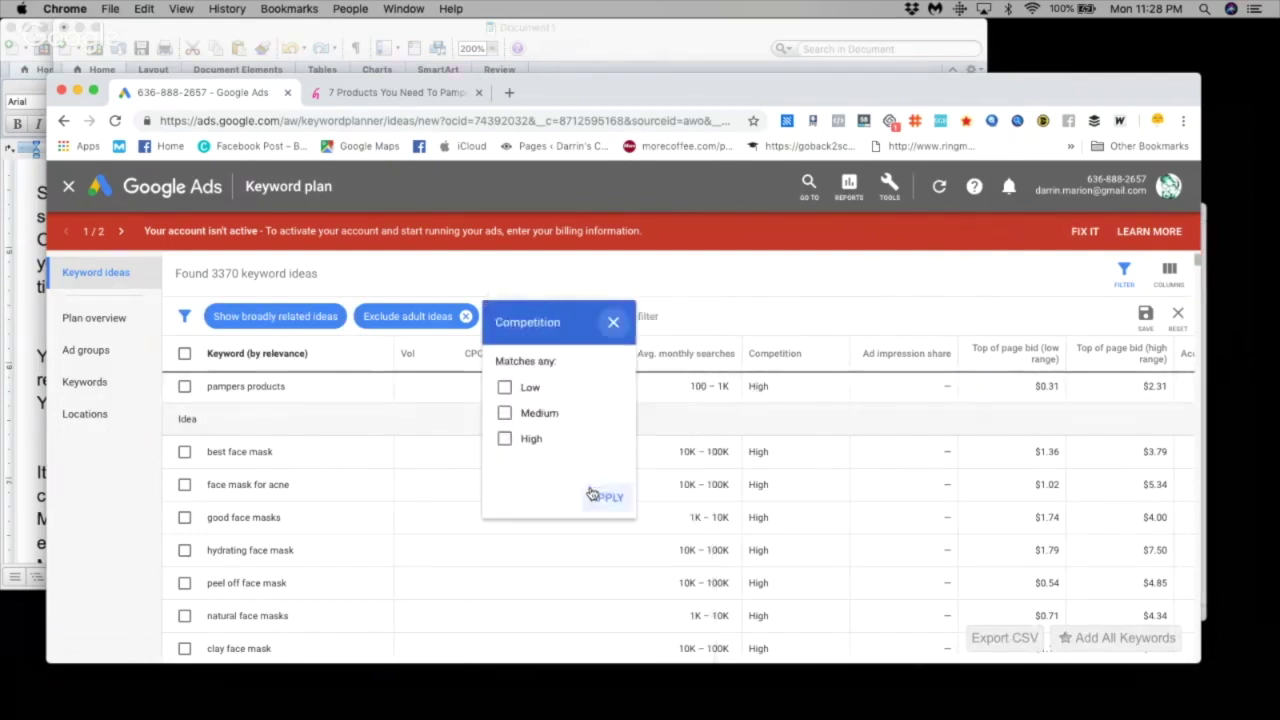
click(504, 389)
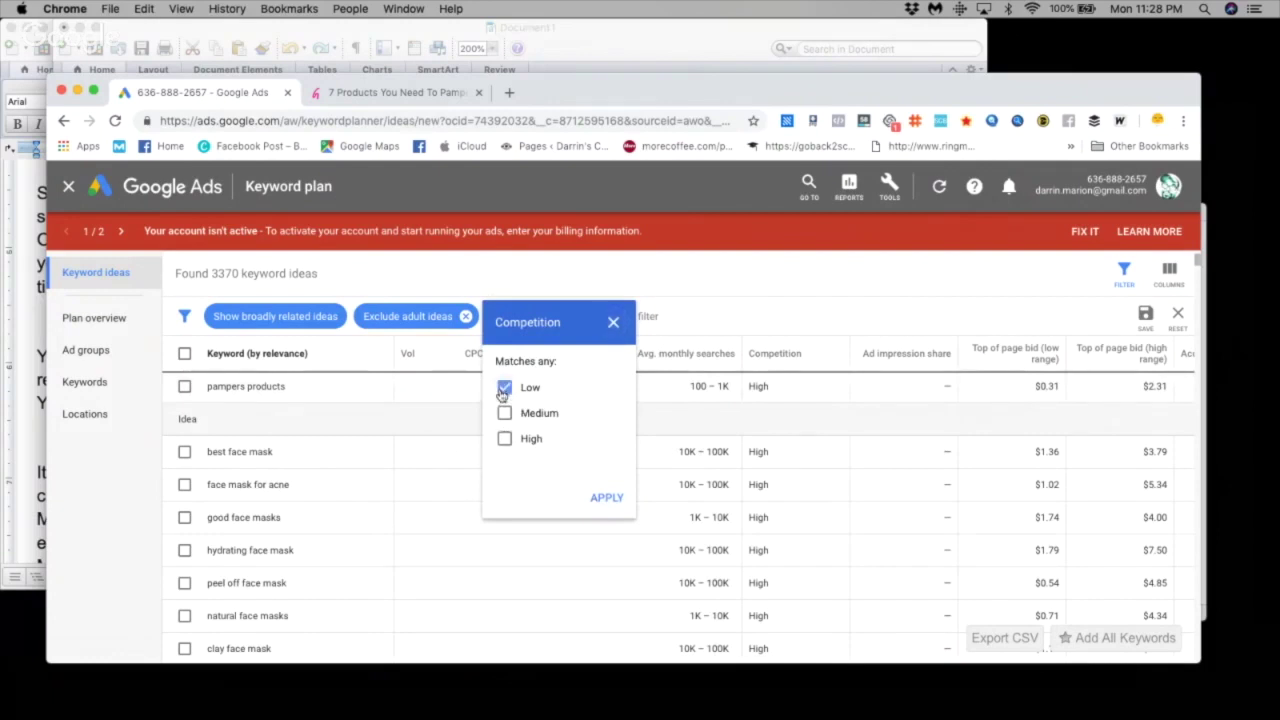
click(607, 497)
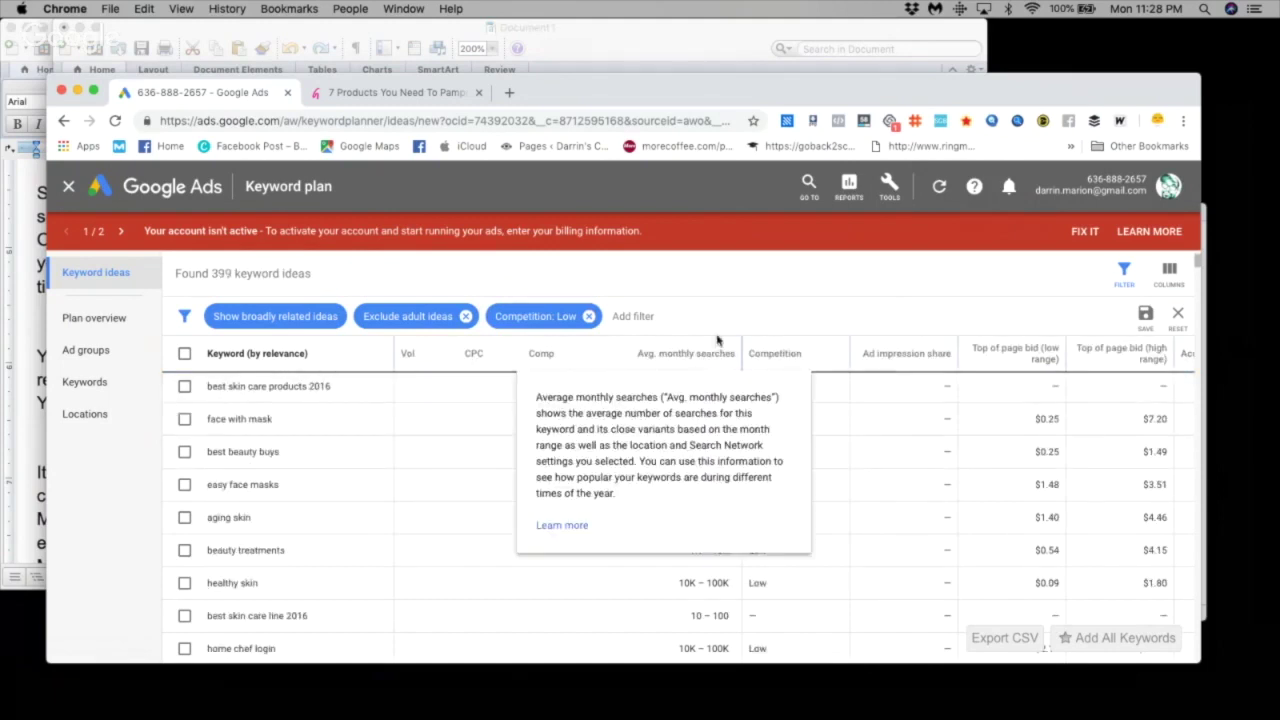
Sort the filtered keyword ideas by average monthly searches, highest first, and review the leading keywords.
click(711, 355)
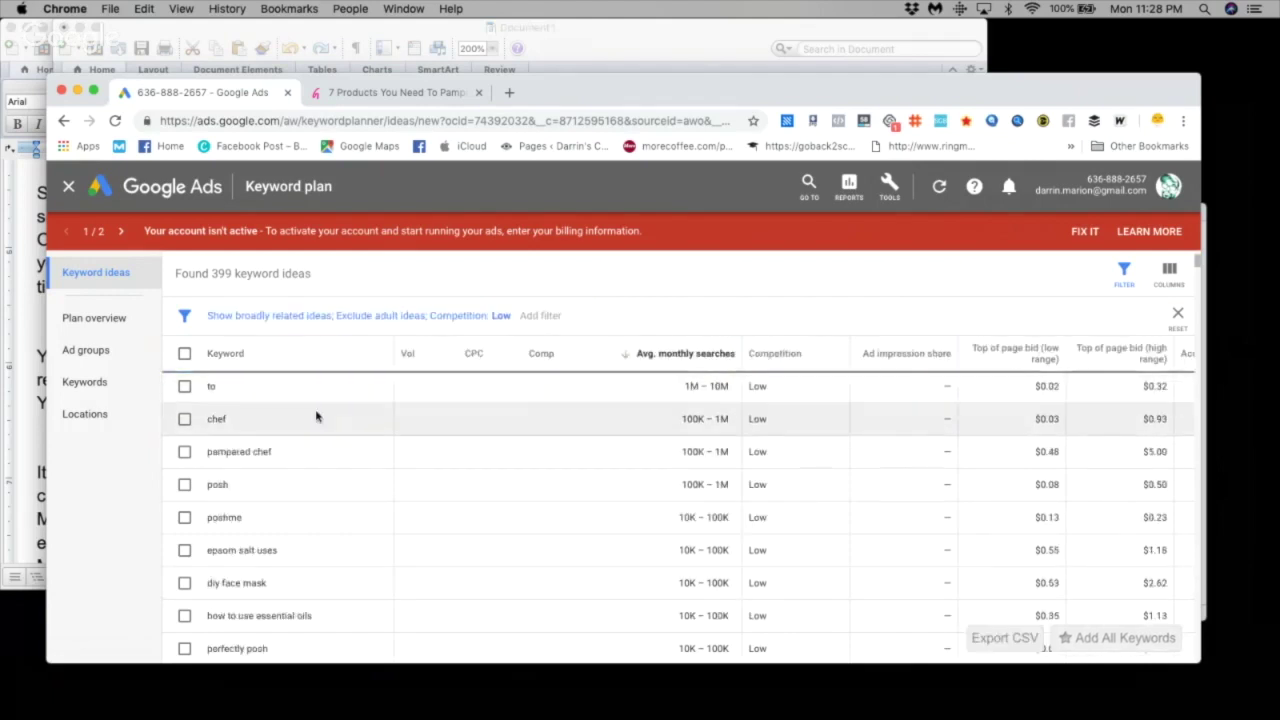
scroll(523, 491, down, 2)
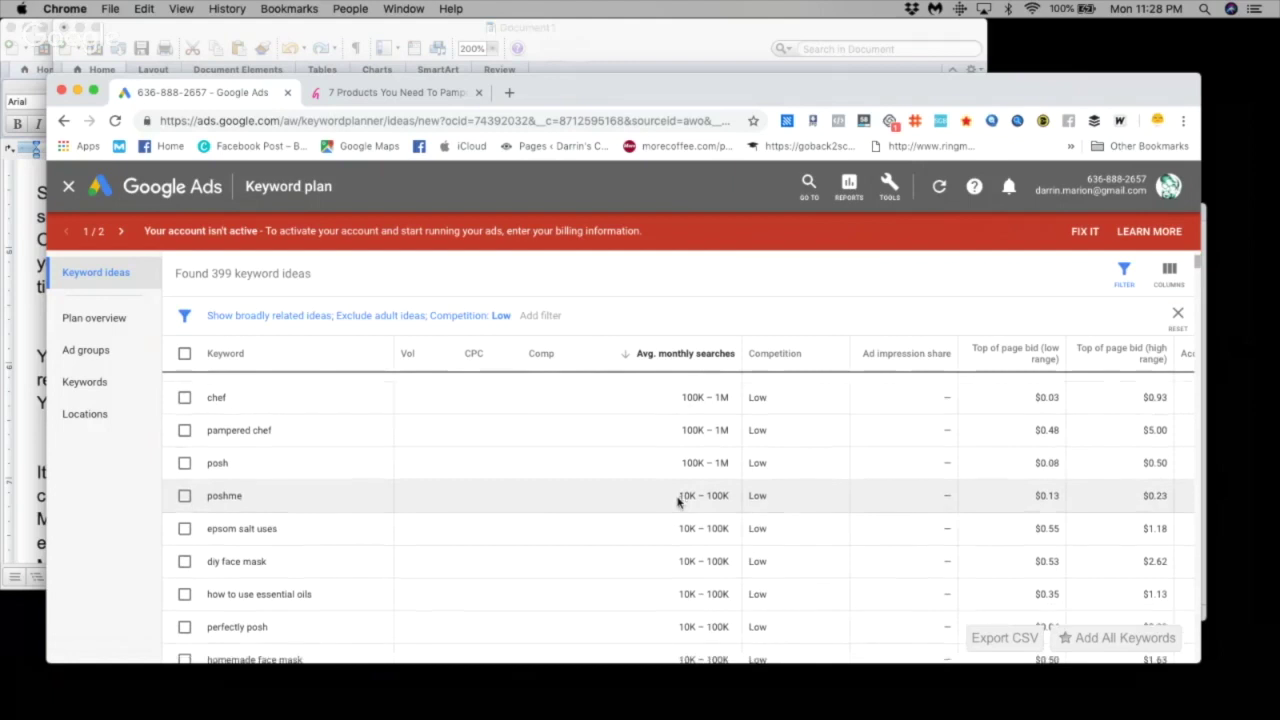
scroll(679, 504, down, 1)
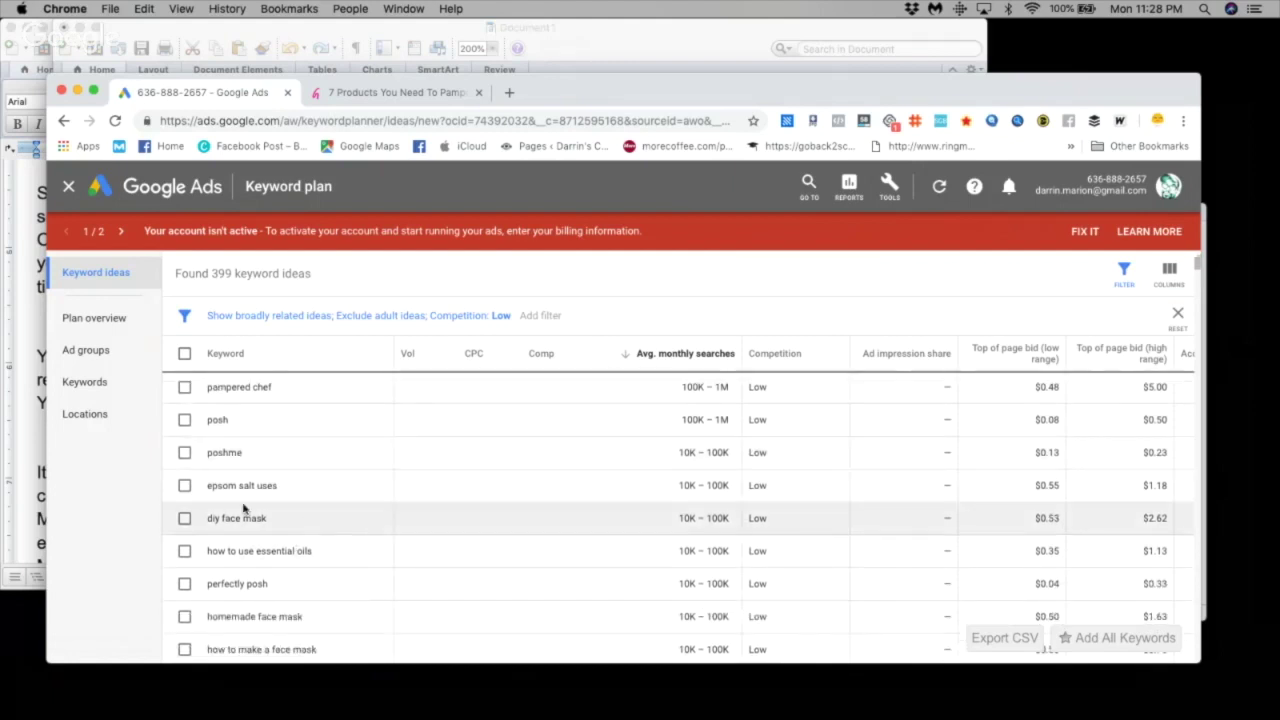
Move the browser window higher on the screen and select the keyword idea "epsom salt uses" in the table.
drag(300, 492, 195, 490)
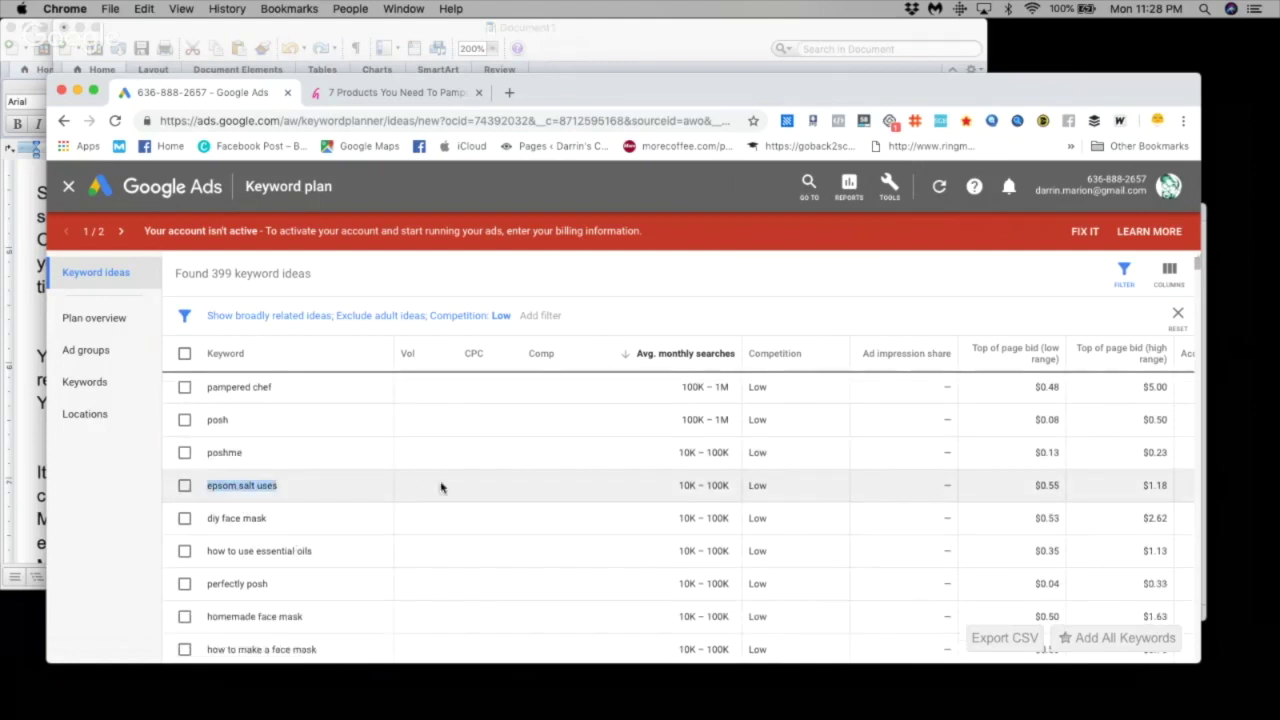
scroll(440, 486, down, 1)
scroll(387, 485, up, 5)
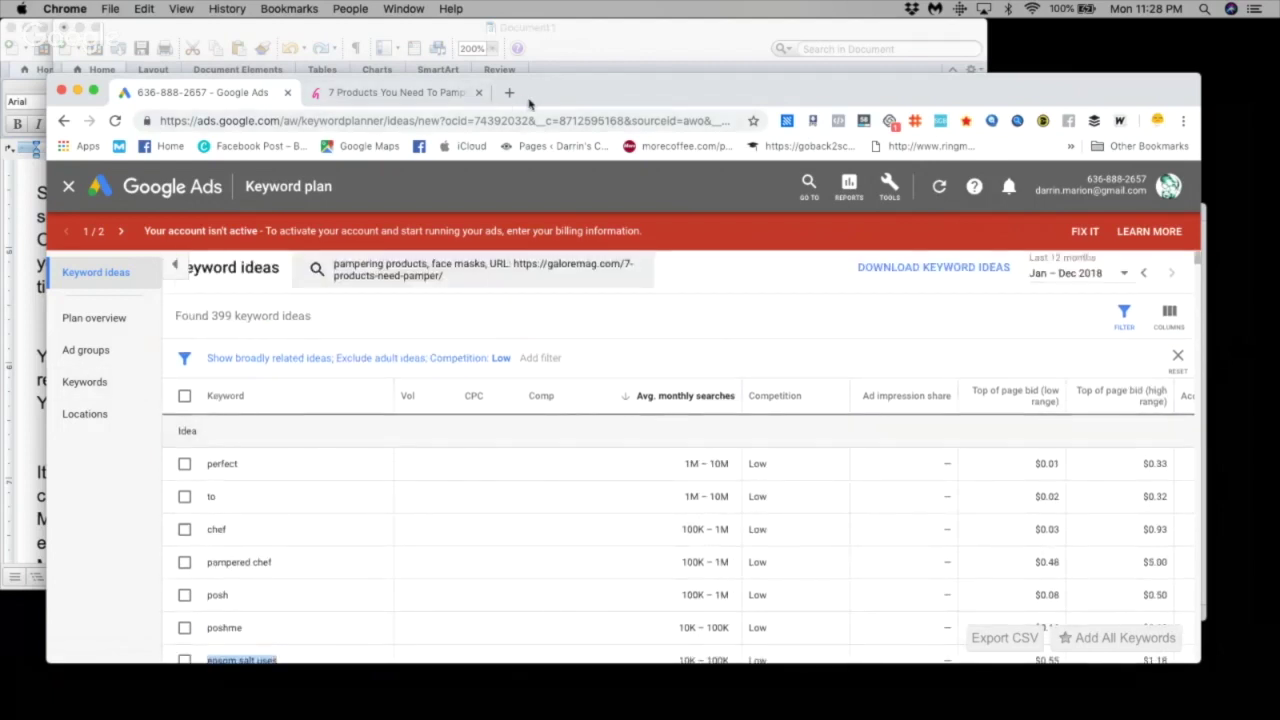
drag(534, 92, 537, 37)
scroll(266, 534, down, 3)
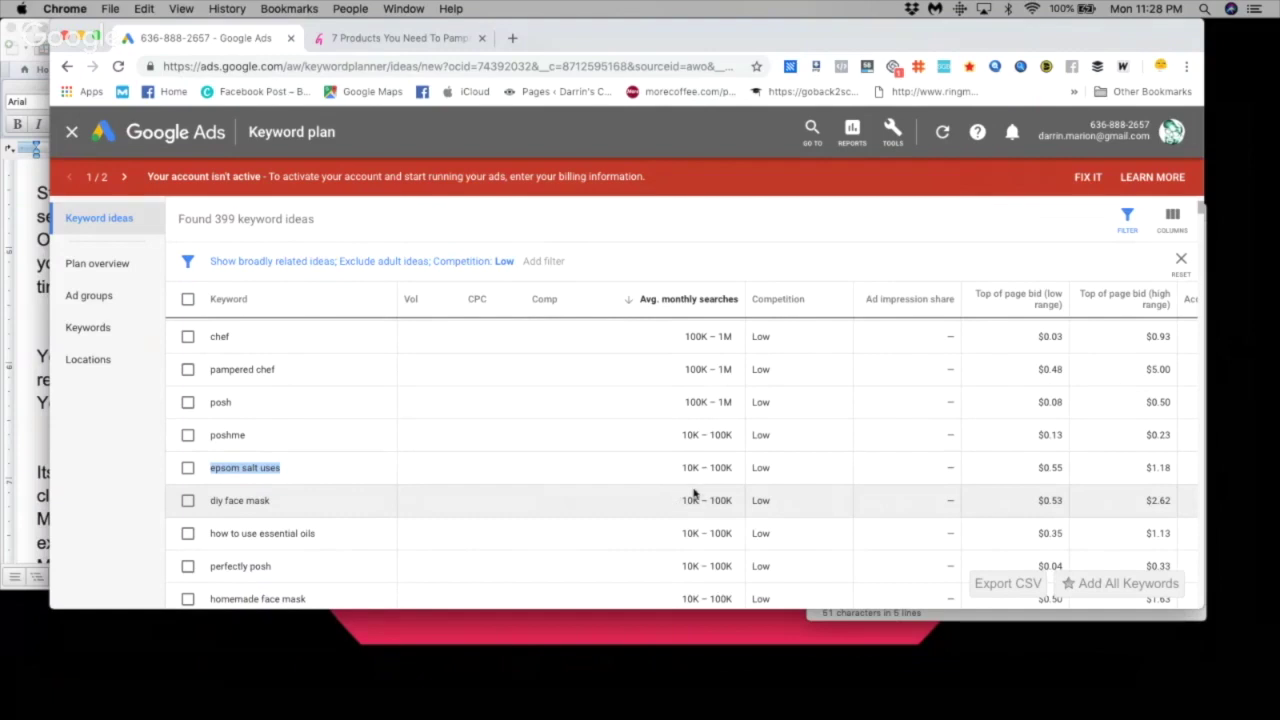
scroll(705, 484, down, 1)
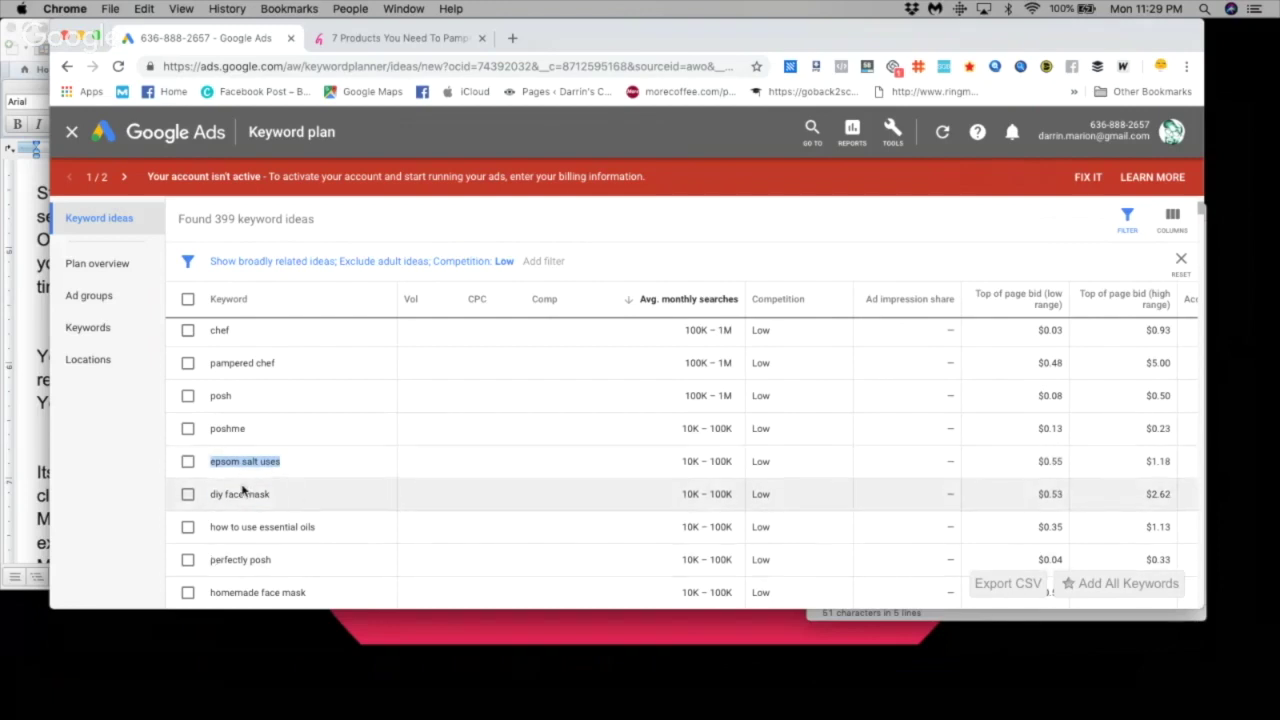
click(188, 463)
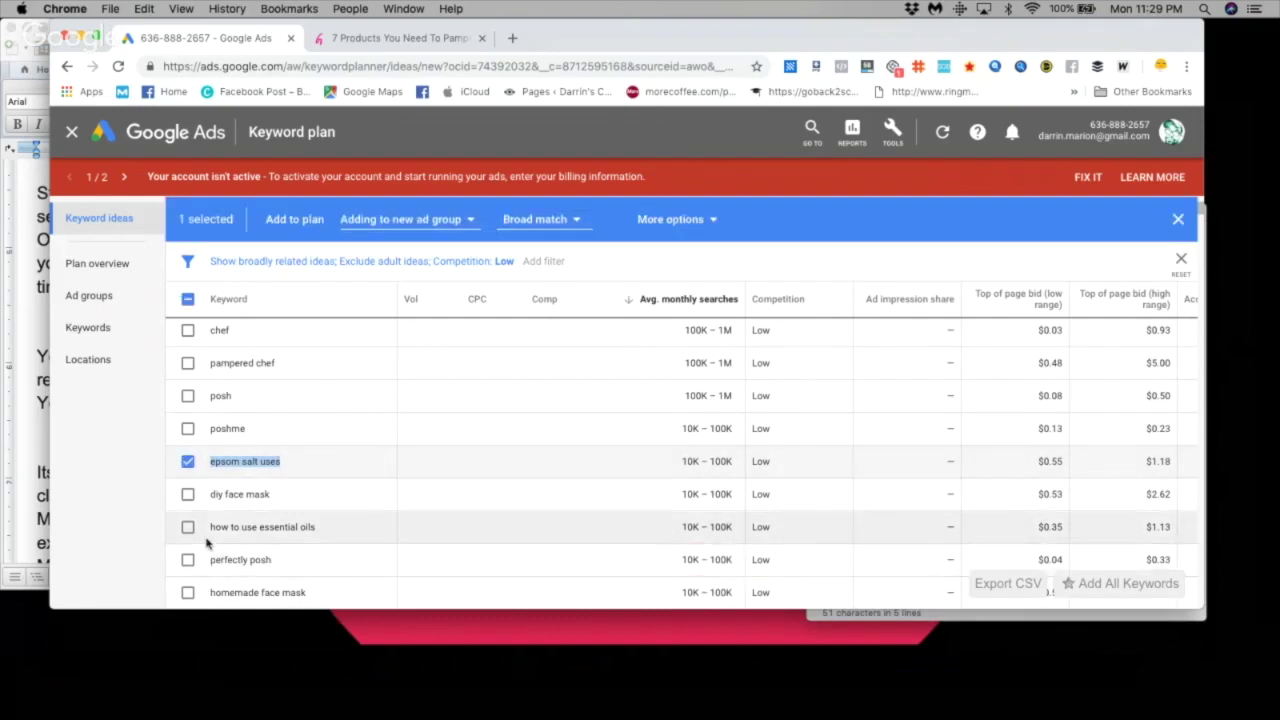
Look through the 10K – 100K keyword ideas and add "how to use essential oils" to the selection.
scroll(300, 525, down, 1)
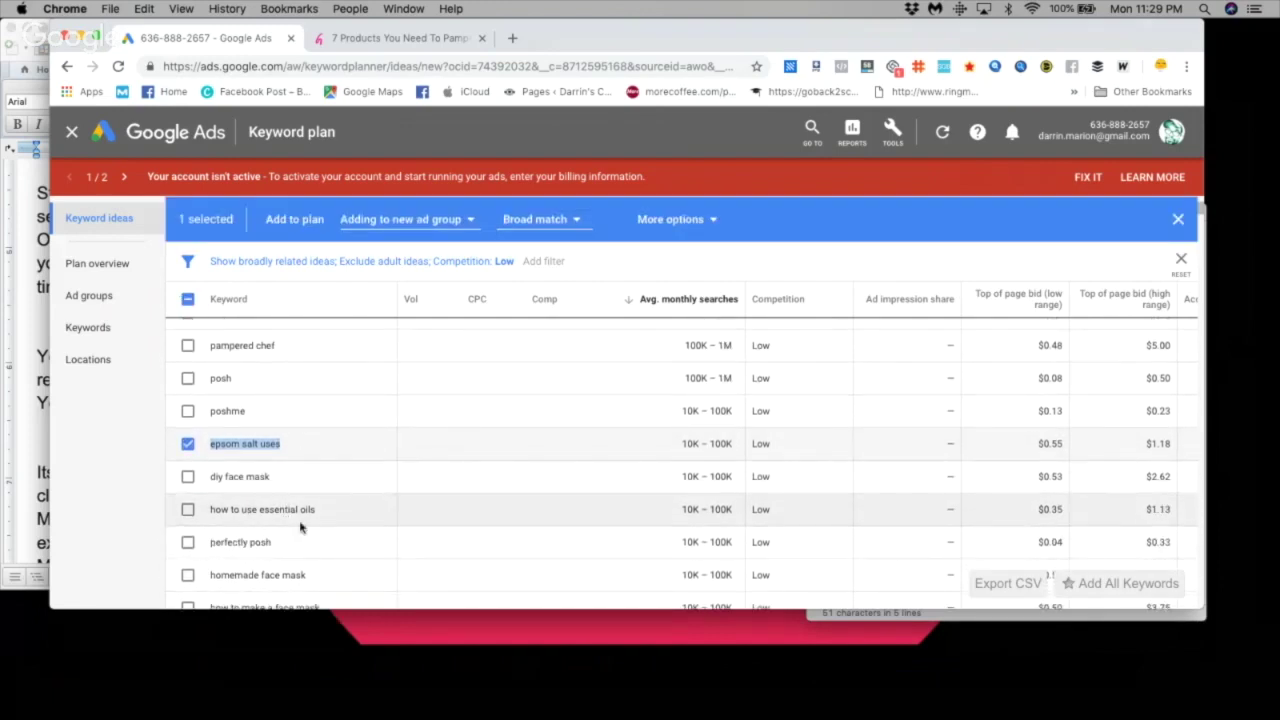
scroll(300, 528, down, 3)
scroll(480, 560, down, 3)
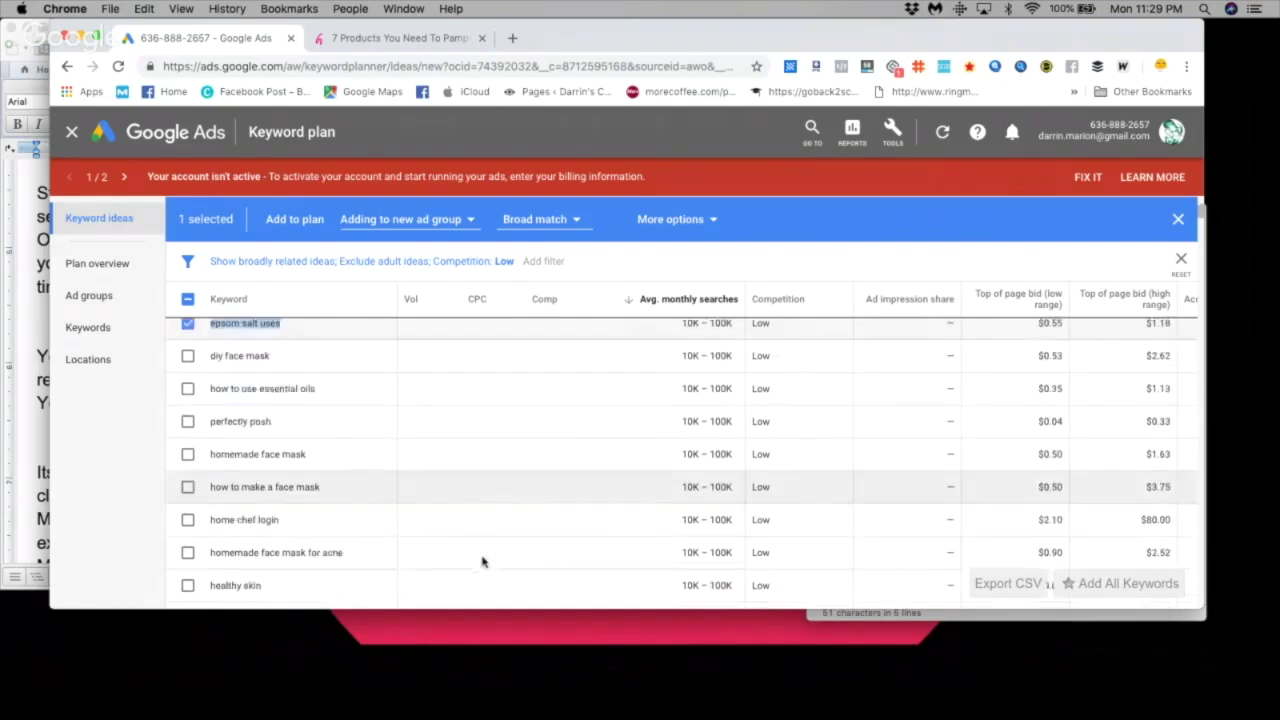
scroll(482, 561, down, 2)
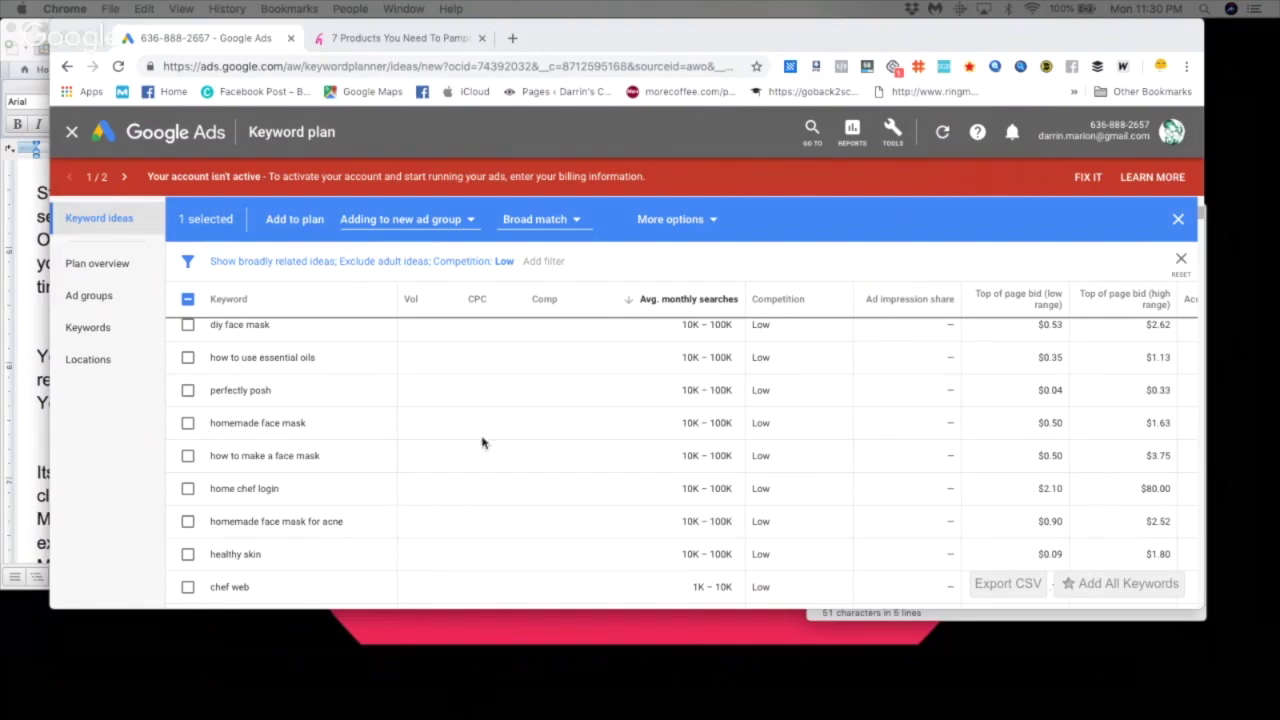
scroll(210, 400, down, 1)
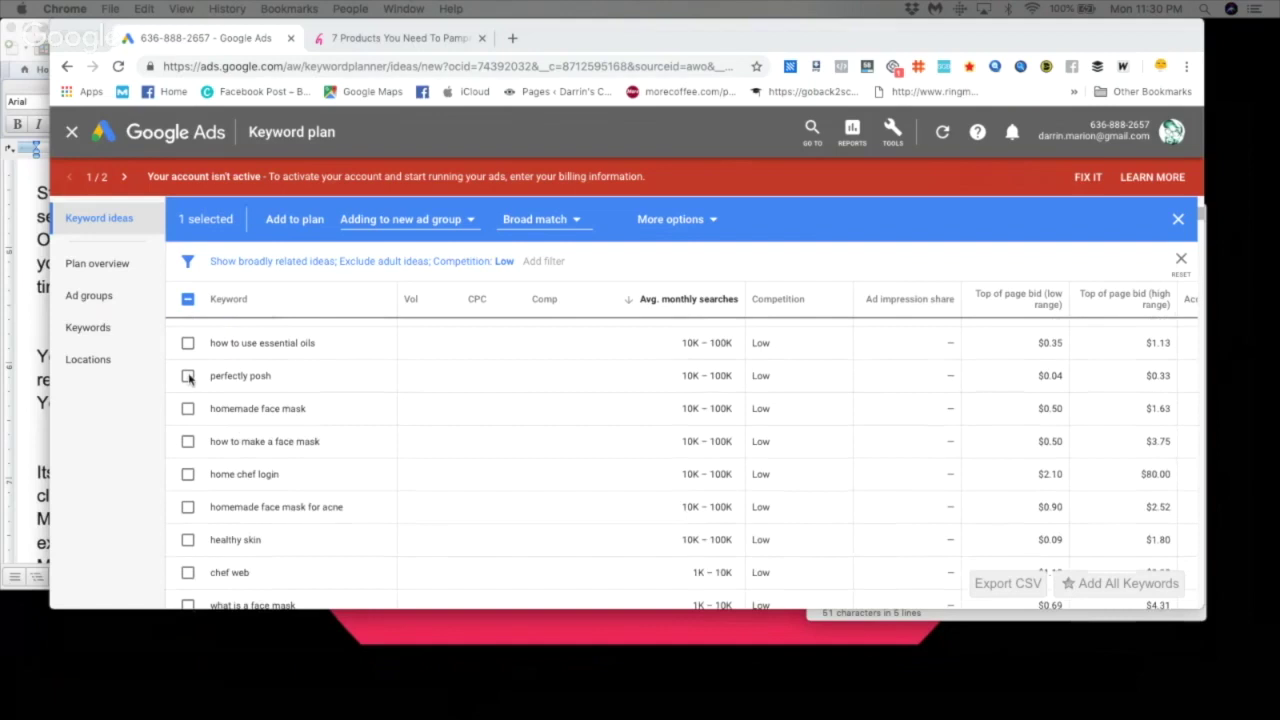
scroll(190, 366, up, 1)
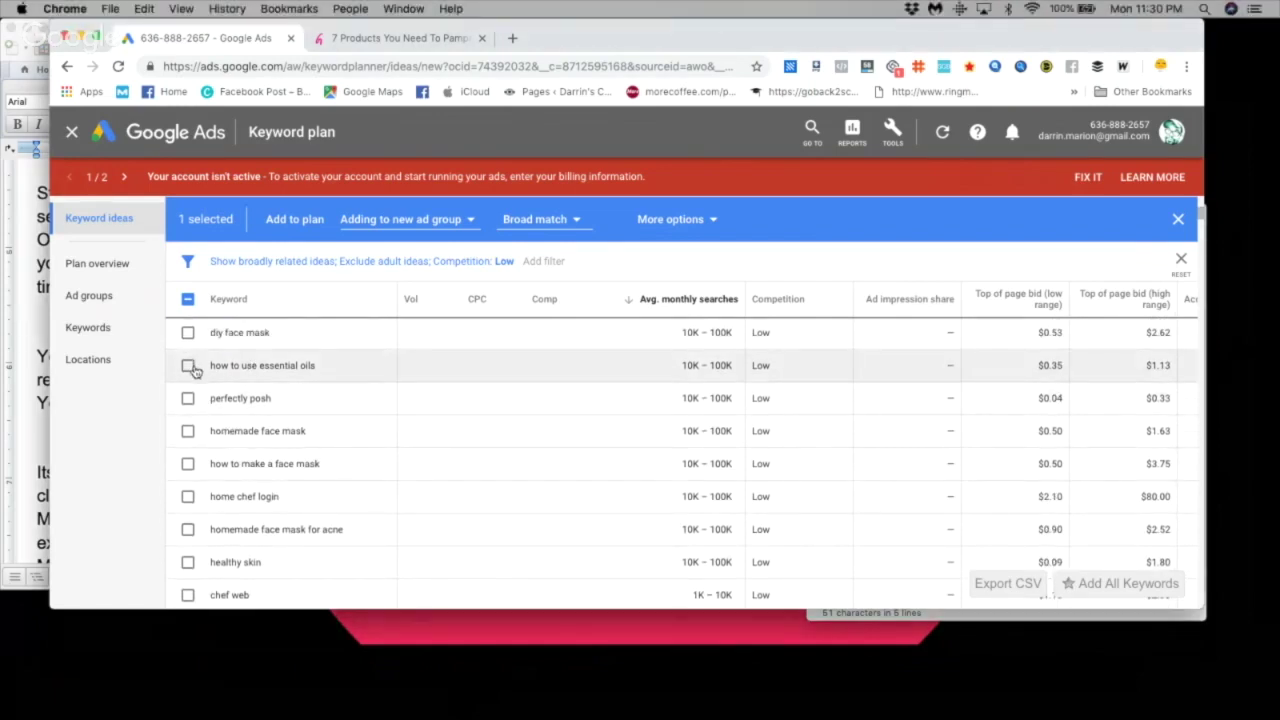
click(189, 367)
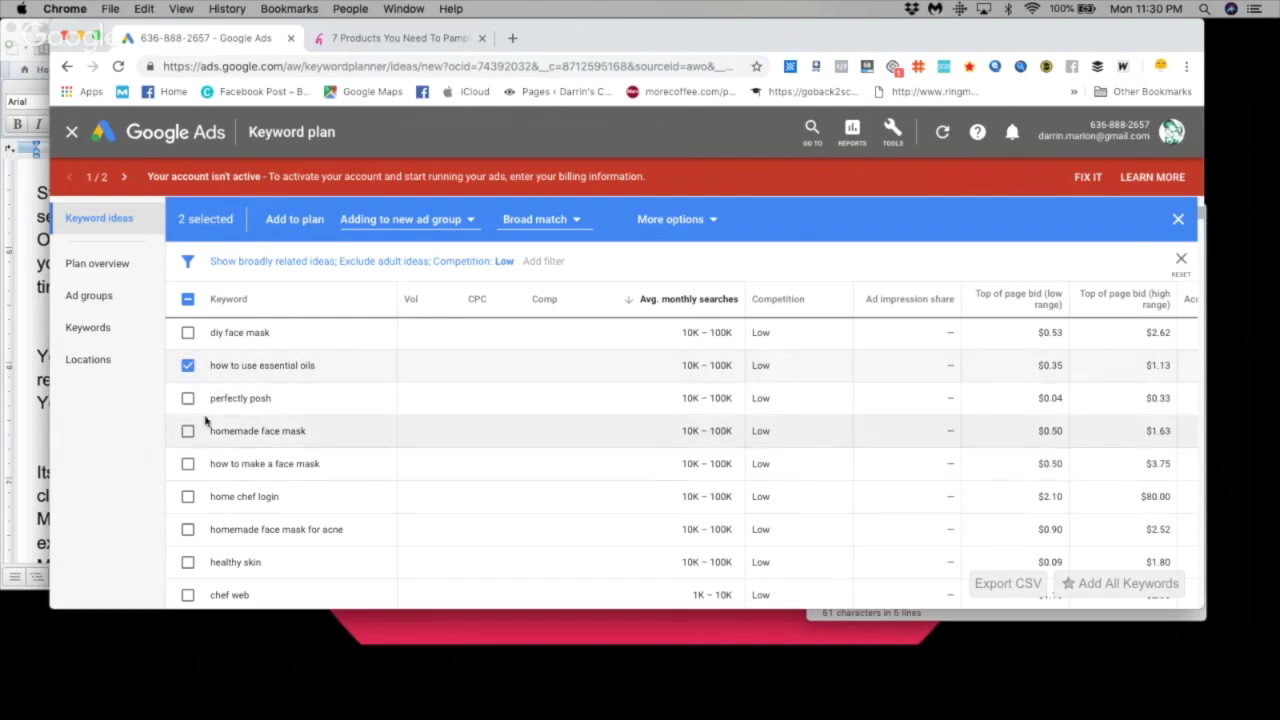
Add "pantry chef" and "how to use face mask" from the 1K – 10K keyword ideas to the selection.
scroll(221, 422, down, 1)
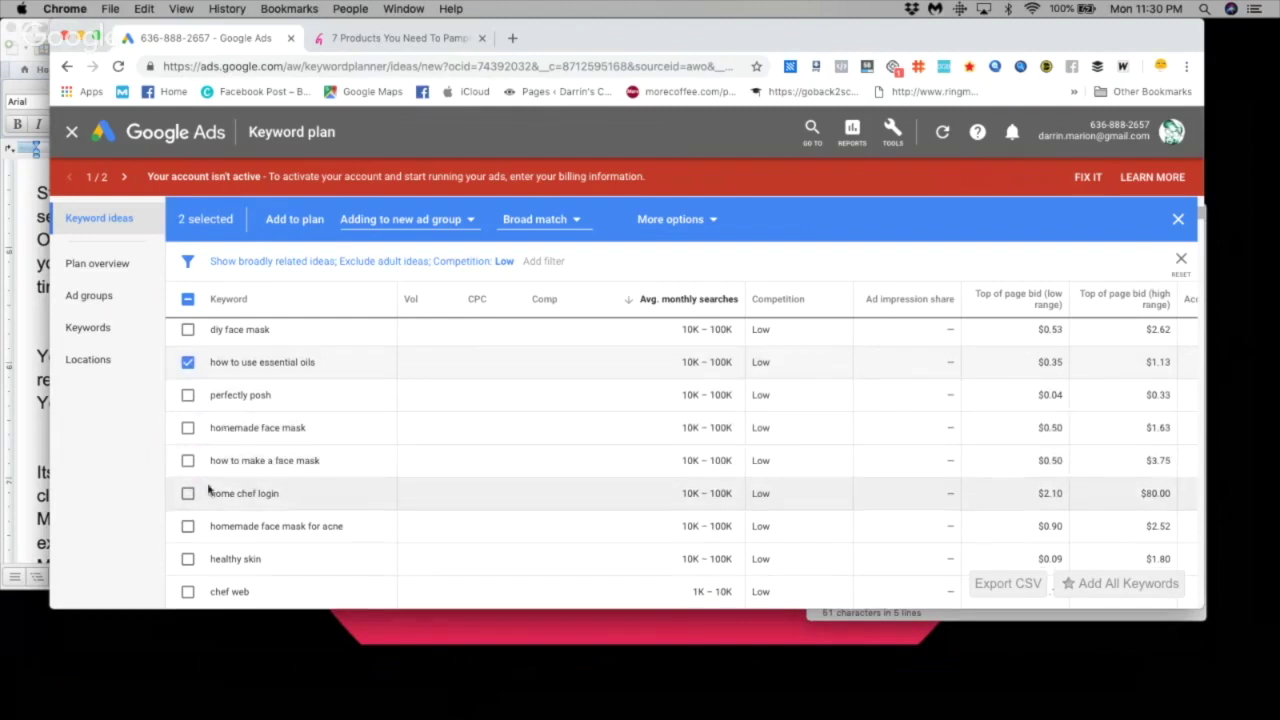
scroll(210, 487, down, 2)
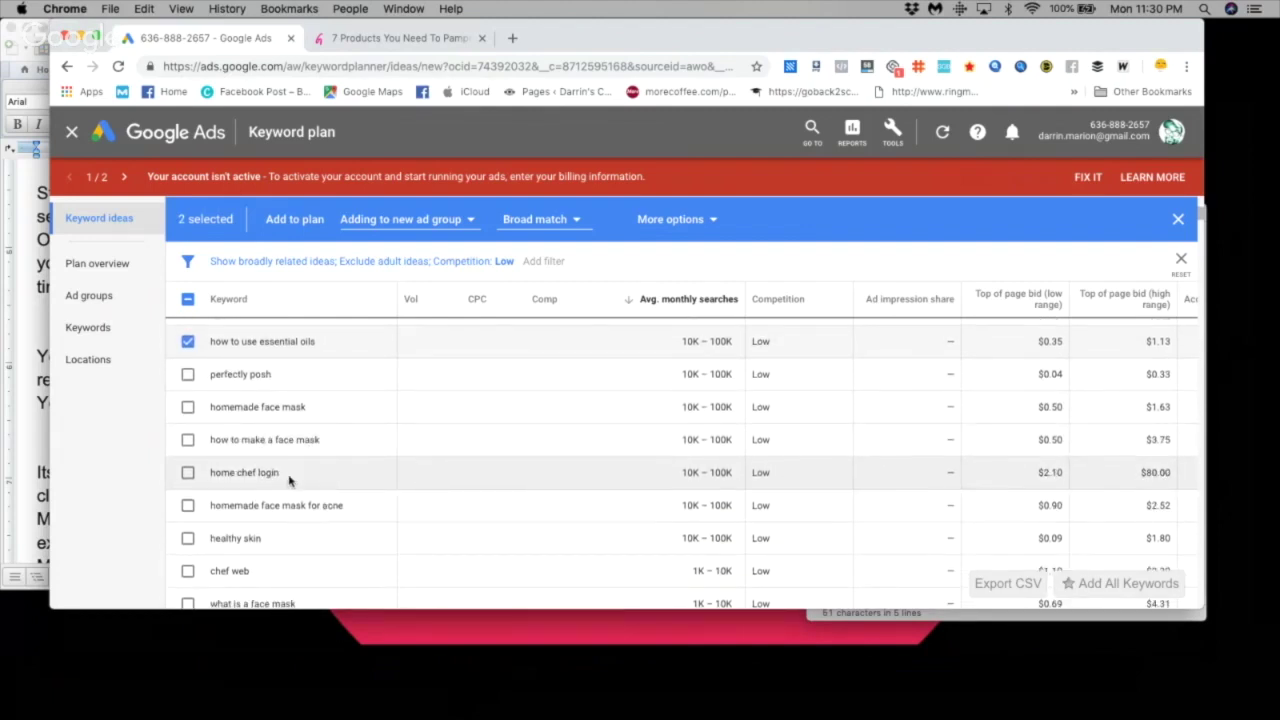
scroll(205, 485, down, 2)
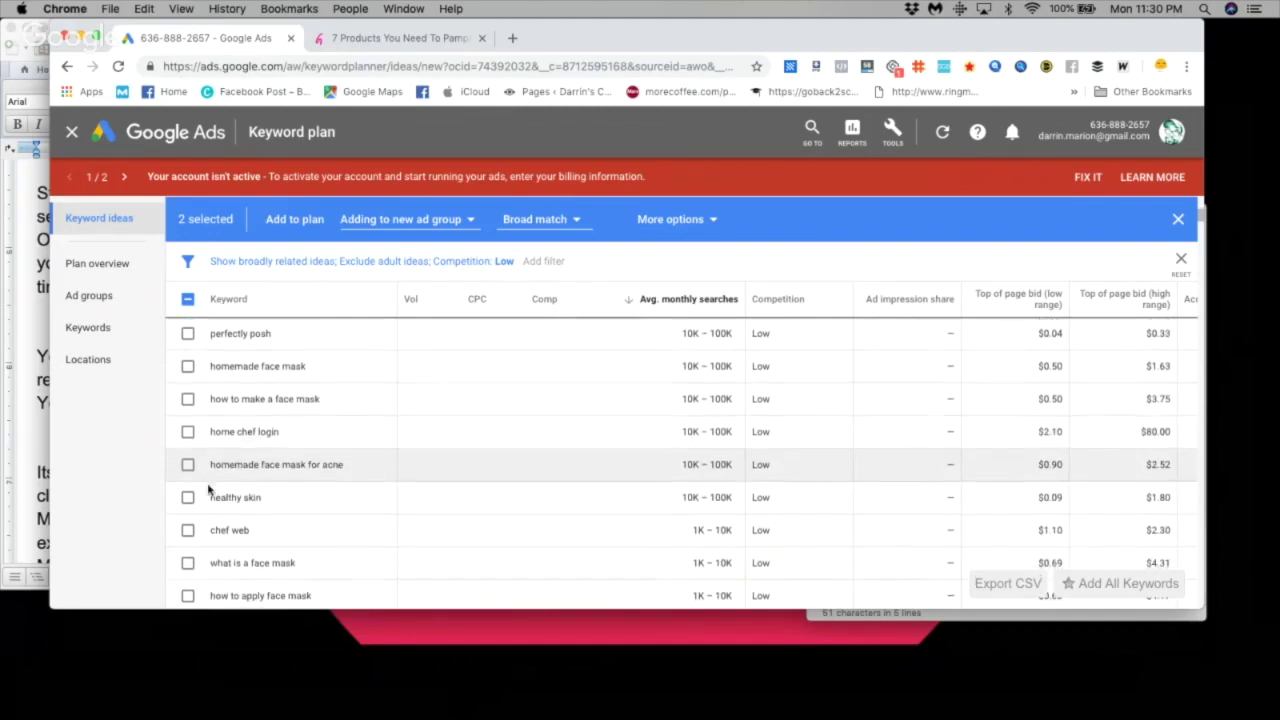
scroll(210, 485, down, 1)
scroll(213, 484, down, 3)
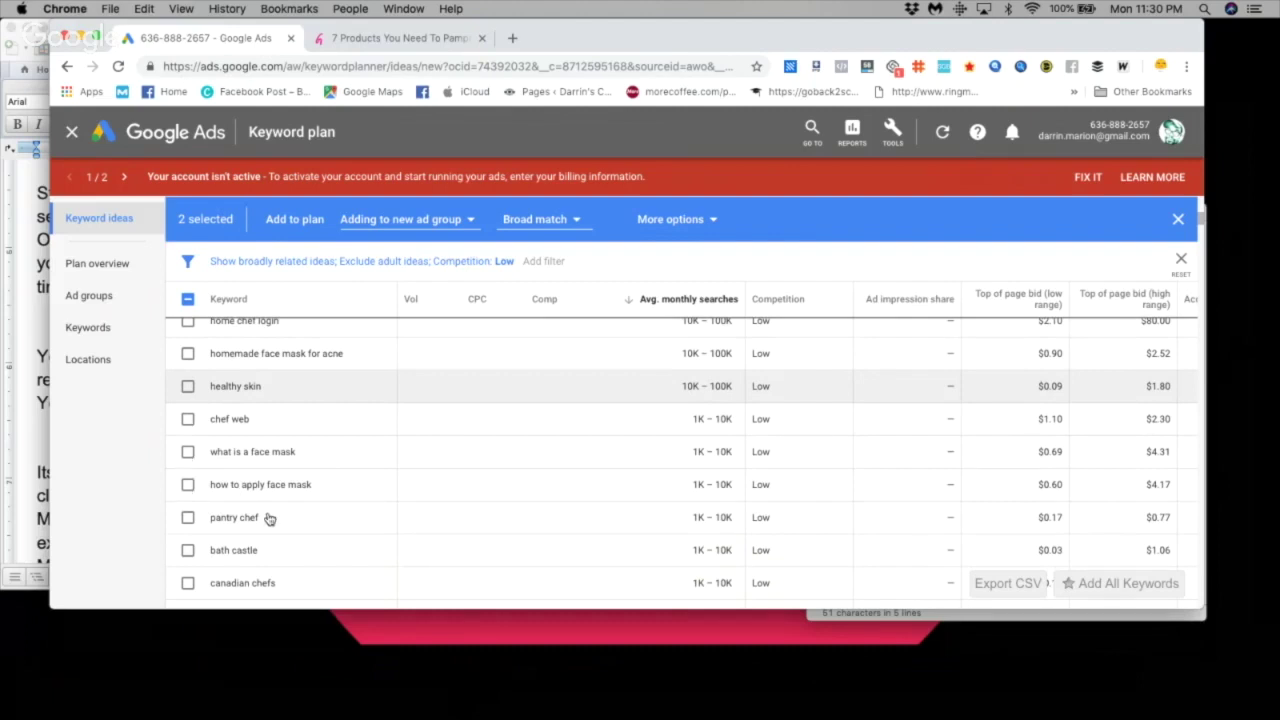
scroll(268, 518, down, 1)
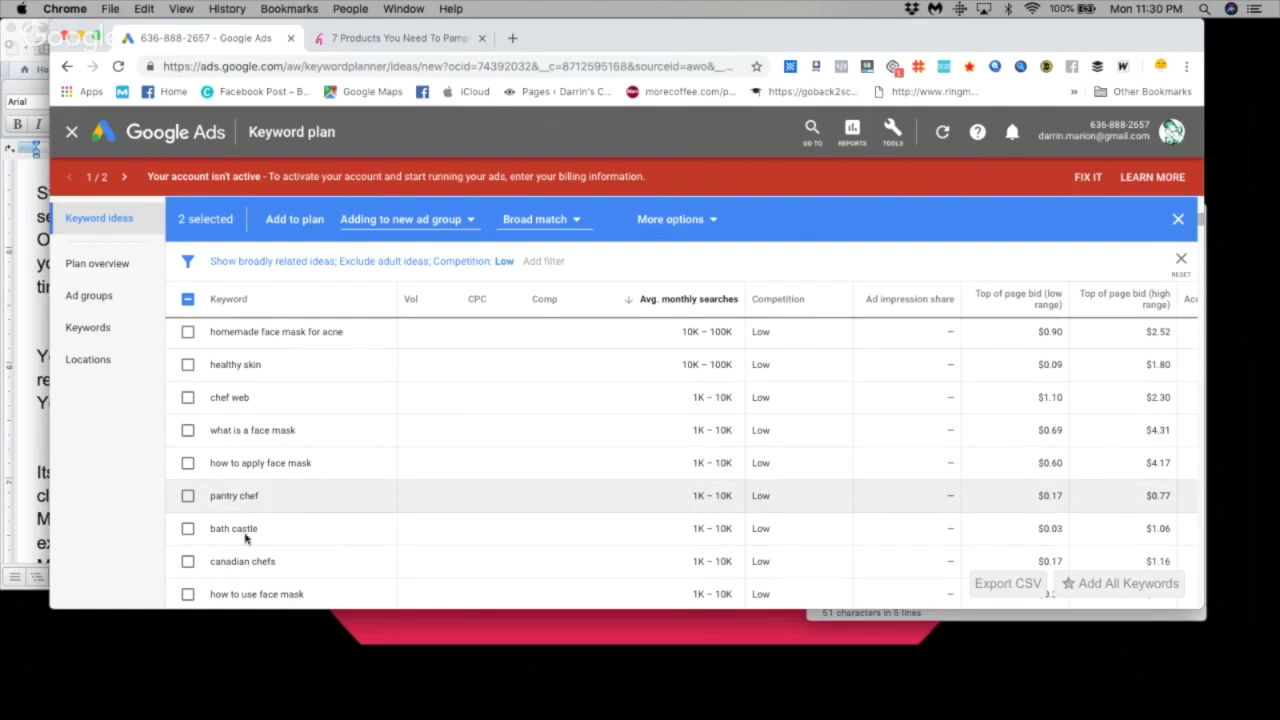
click(187, 495)
scroll(190, 515, down, 5)
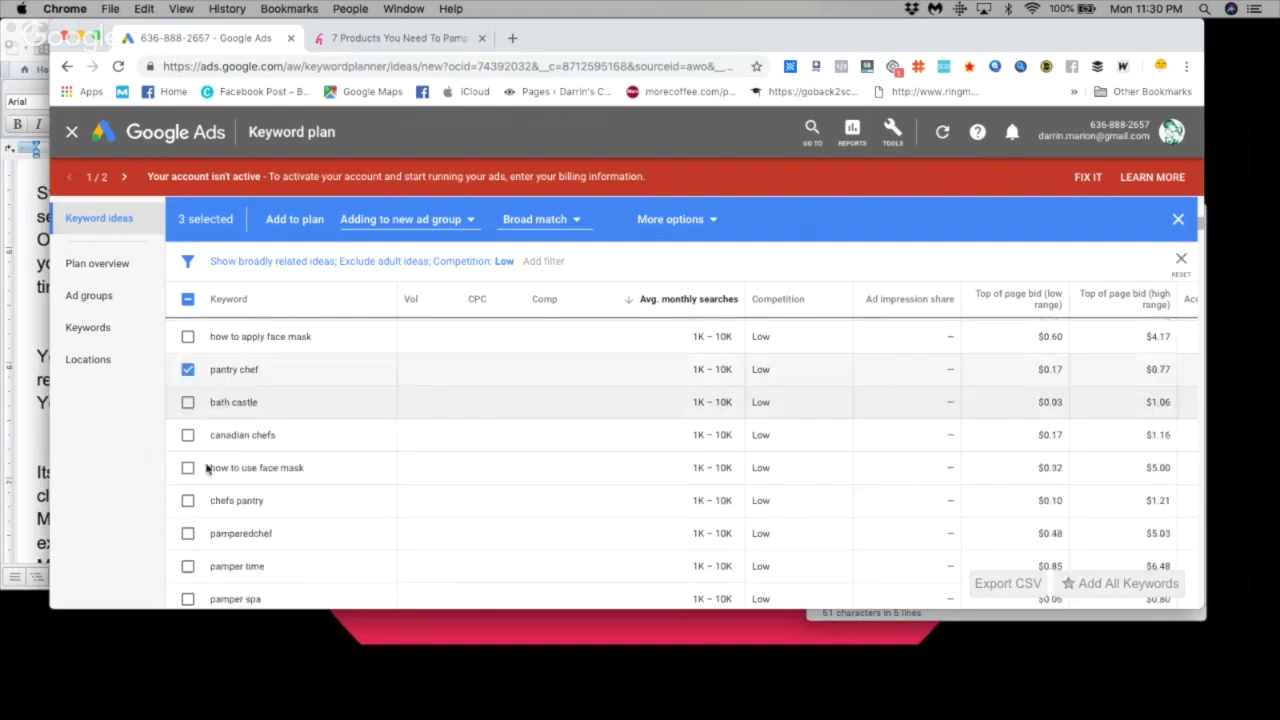
scroll(195, 469, down, 1)
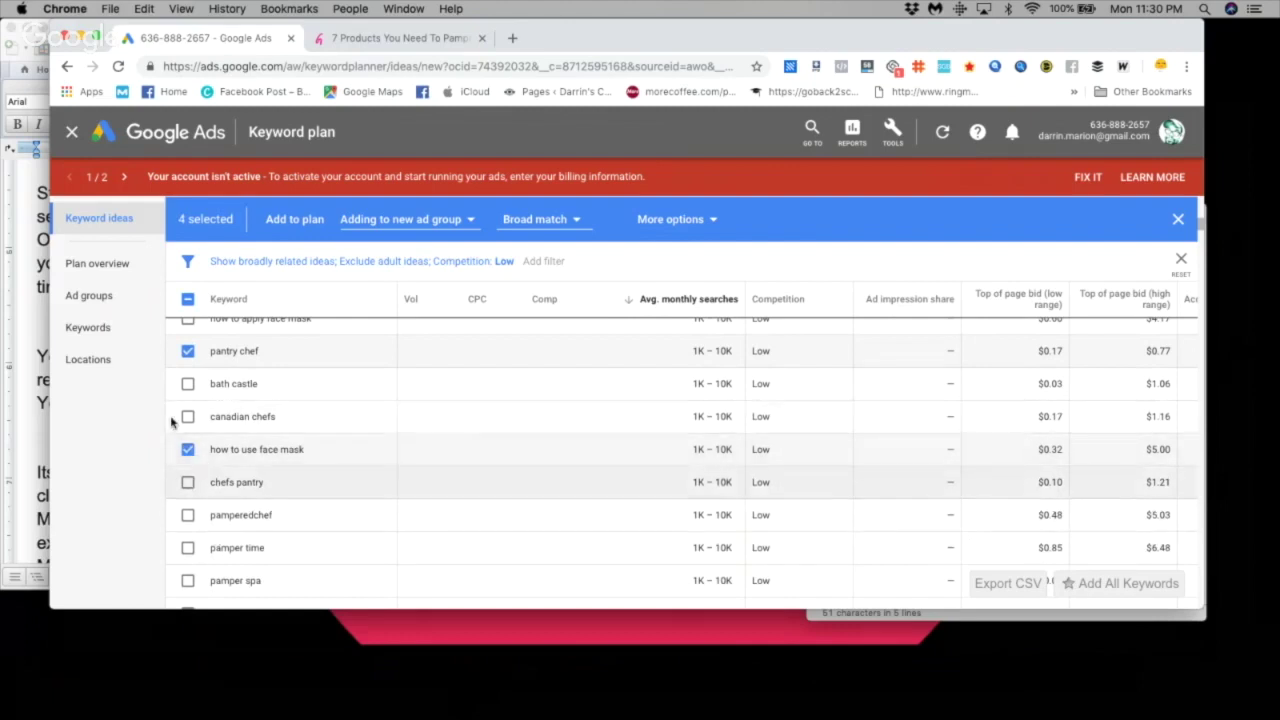
Add the keyword idea "how to put on a face mask" to the selection.
scroll(200, 530, down, 4)
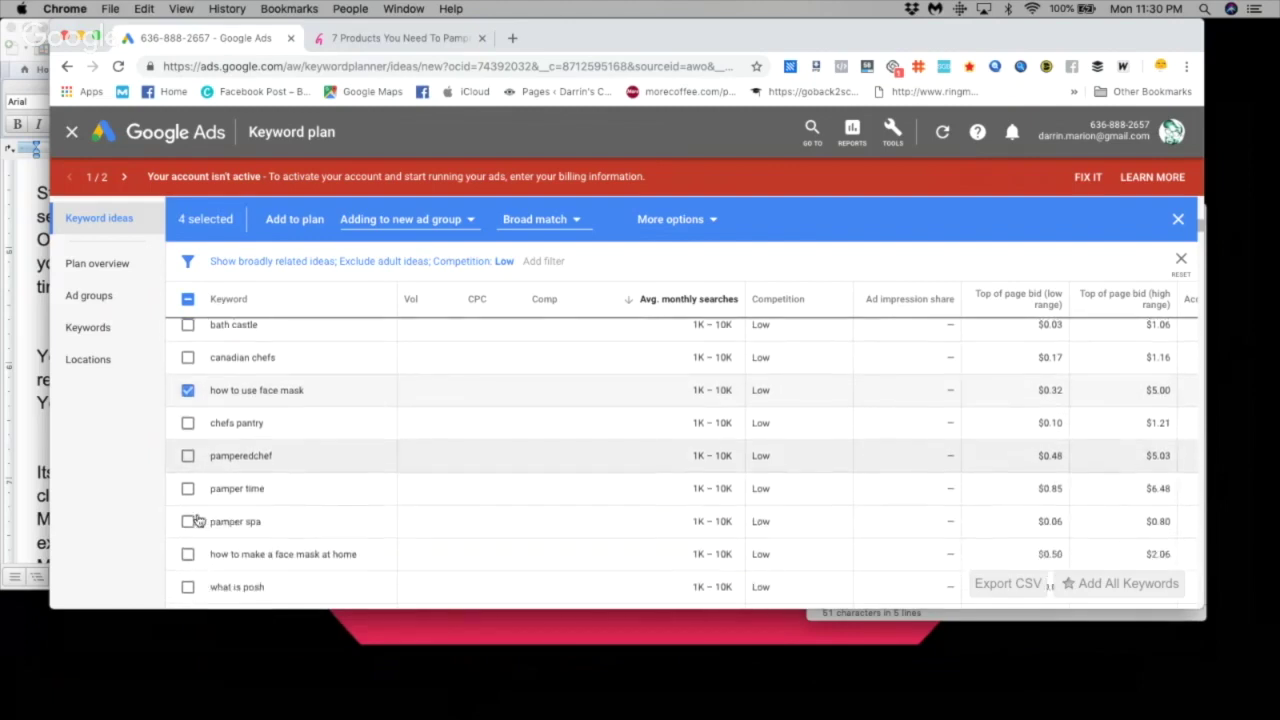
scroll(195, 520, down, 6)
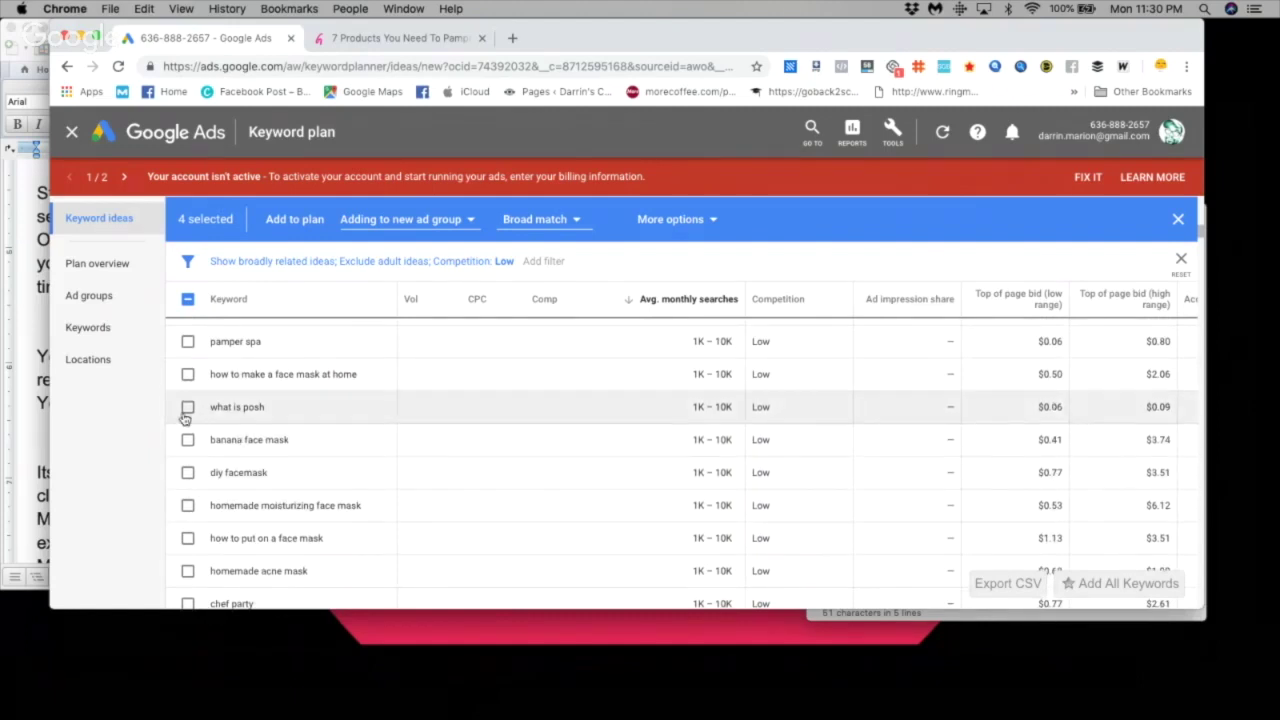
scroll(184, 455, down, 1)
scroll(184, 455, down, 2)
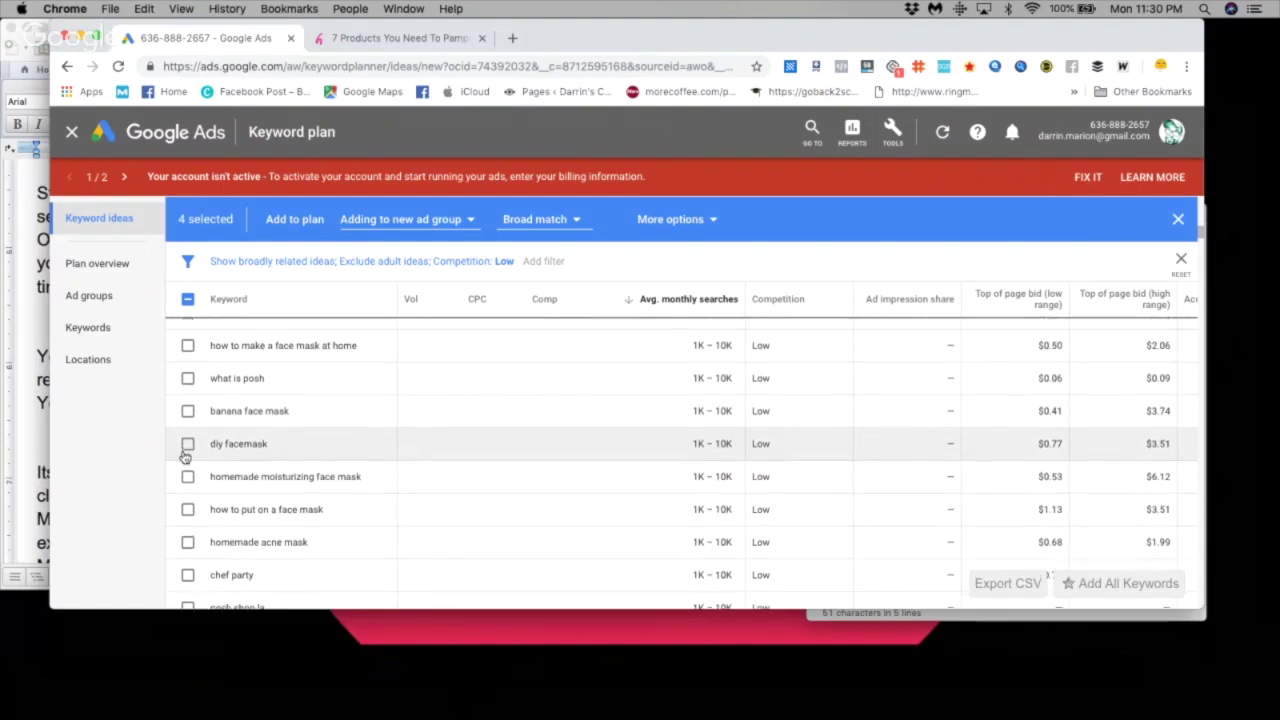
scroll(186, 462, down, 1)
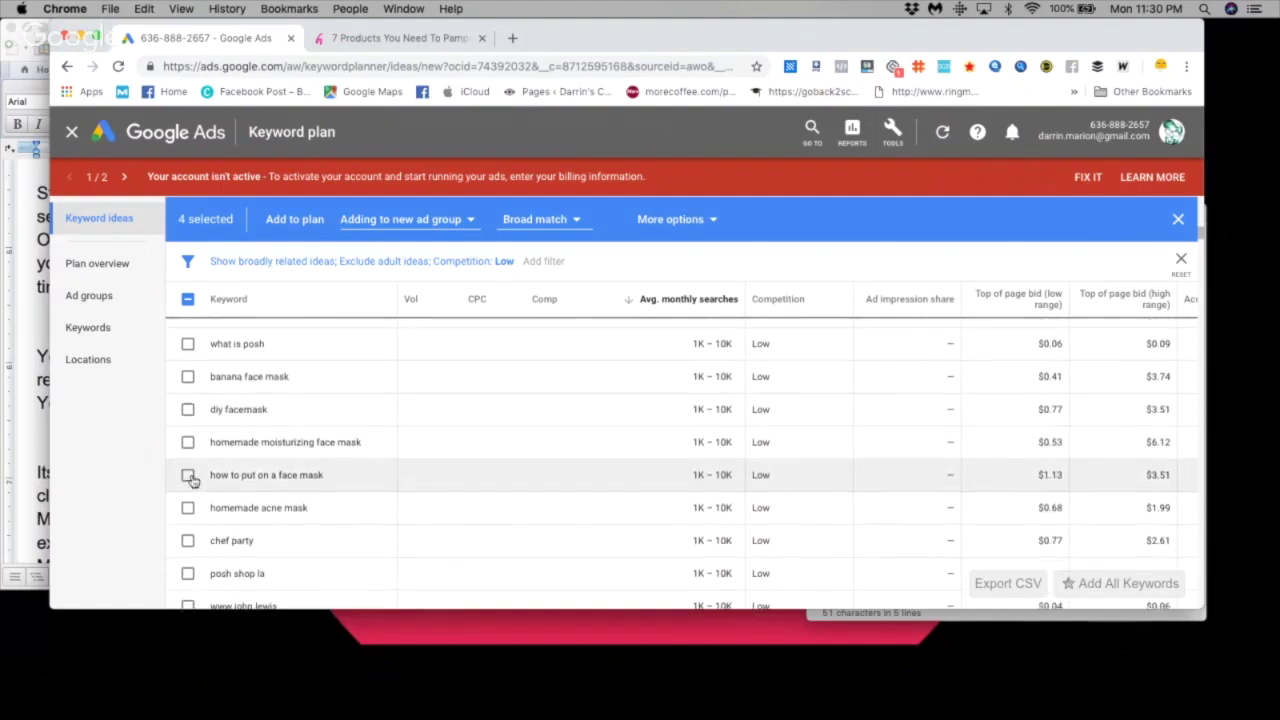
scroll(194, 483, down, 2)
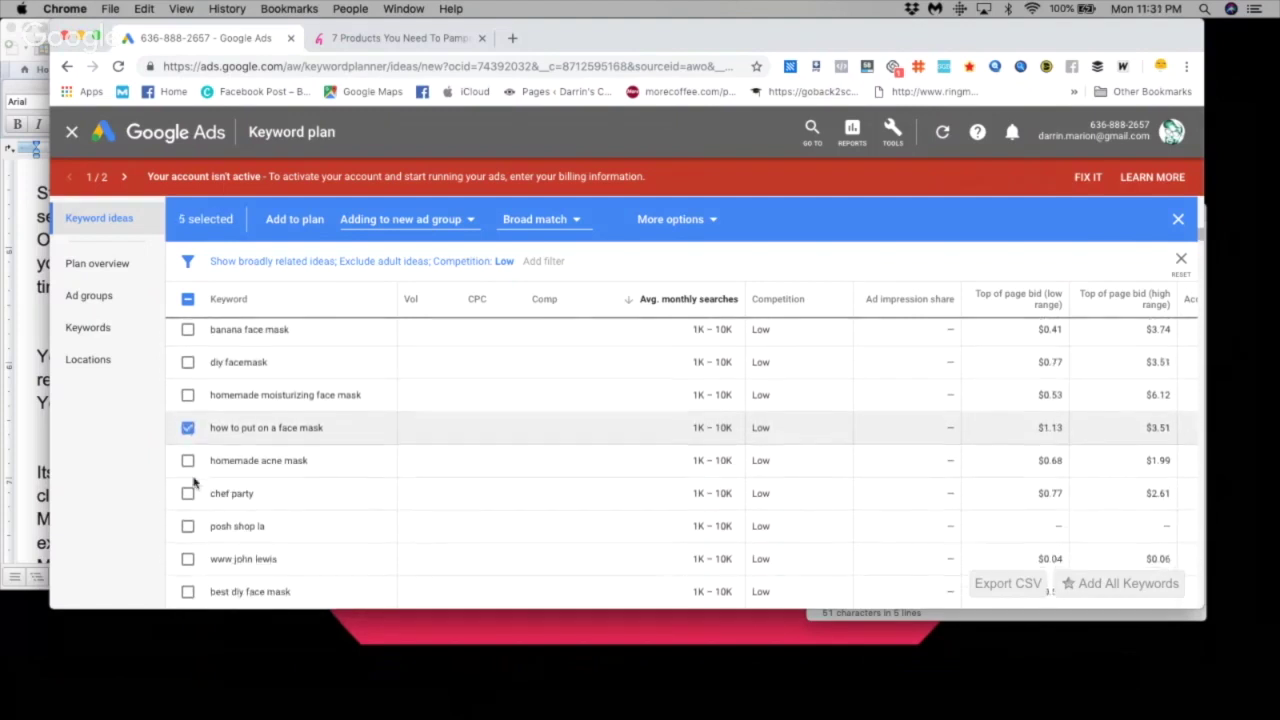
Add the keyword ideas "easy face masks" and "beauty treatments" to the selection.
scroll(194, 483, down, 3)
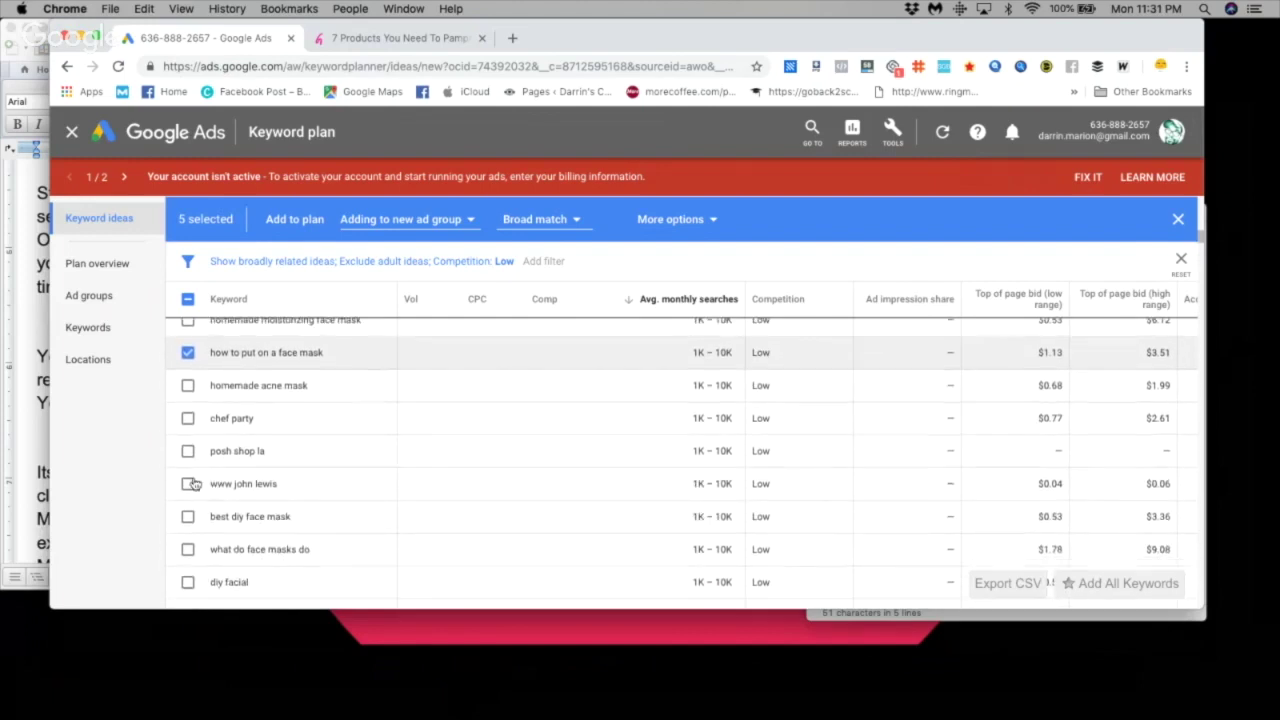
scroll(194, 483, down, 2)
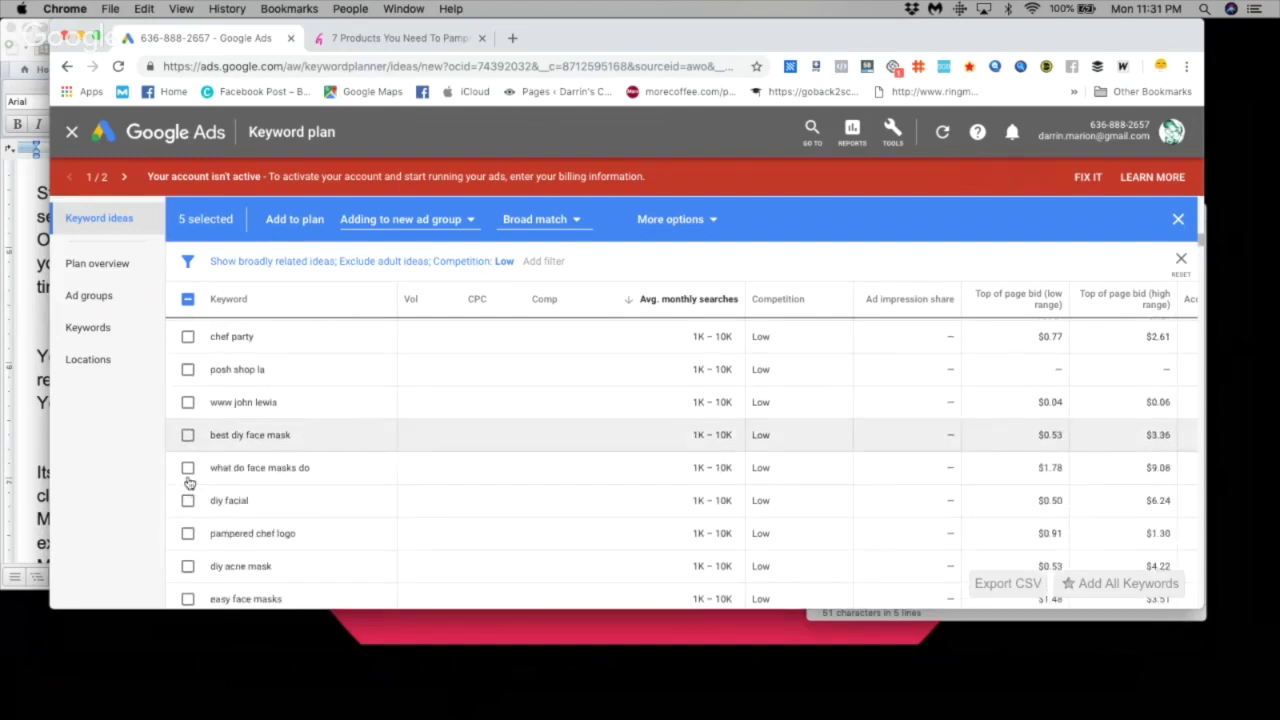
scroll(188, 483, down, 2)
scroll(183, 477, down, 1)
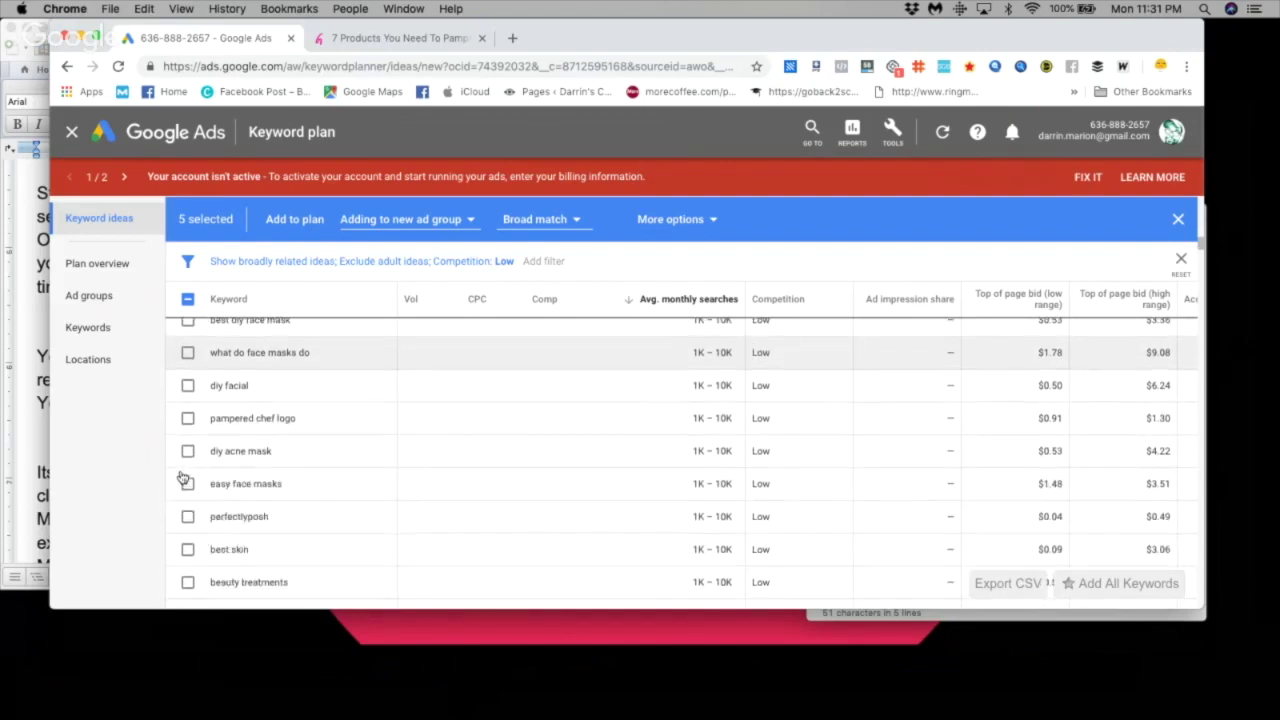
click(188, 483)
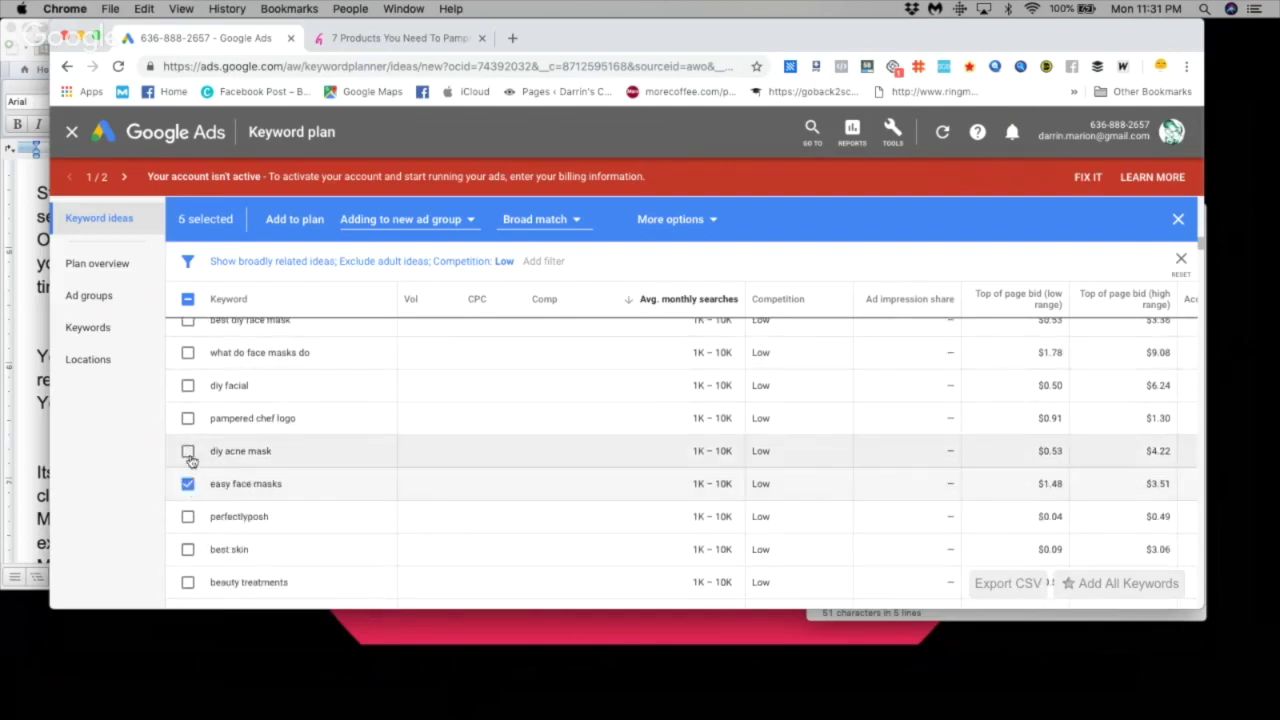
scroll(189, 479, down, 2)
scroll(189, 477, down, 1)
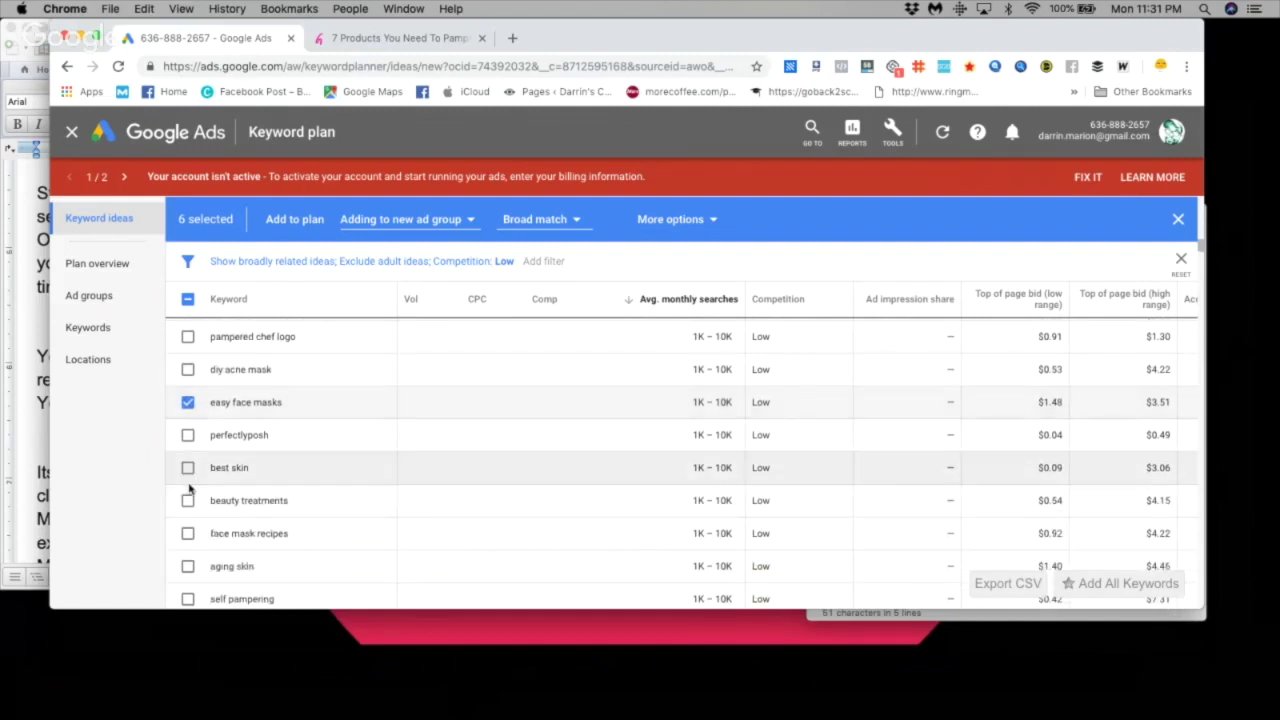
click(187, 494)
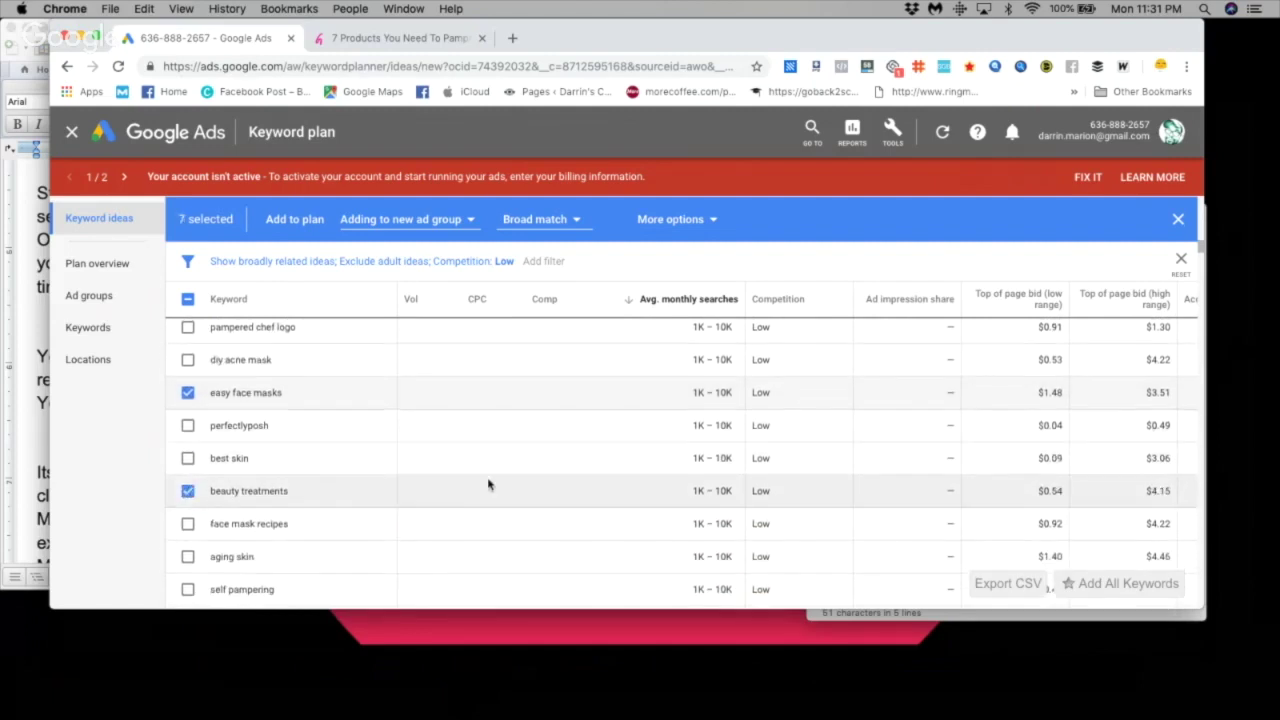
Add the keyword idea "self pampering" to the selection and look through the ideas that follow it.
scroll(470, 500, down, 1)
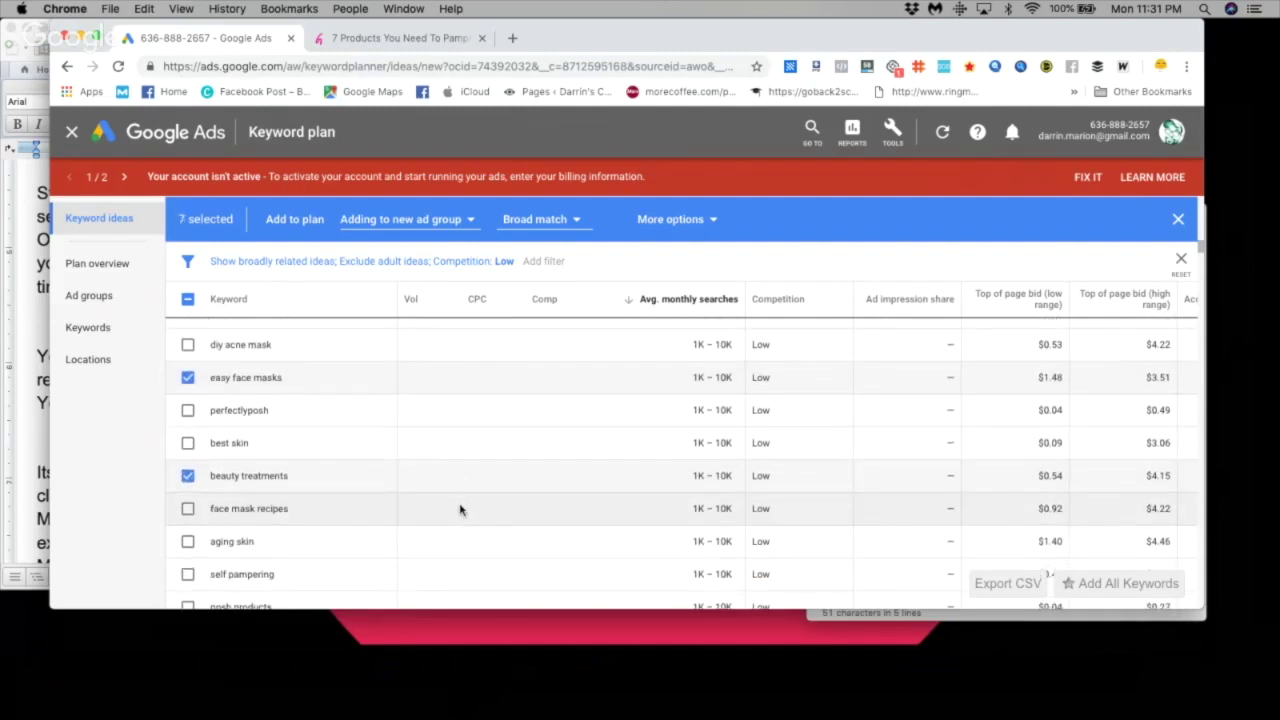
scroll(457, 512, down, 1)
scroll(210, 506, down, 1)
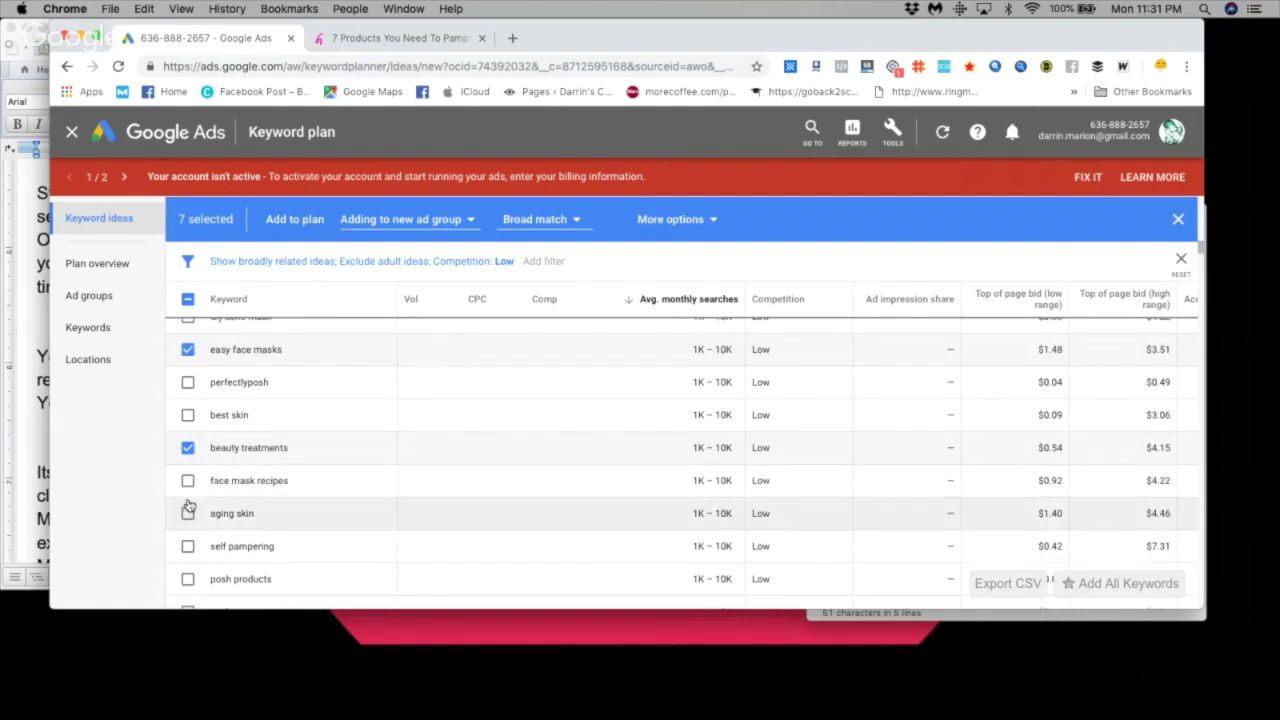
scroll(187, 530, down, 1)
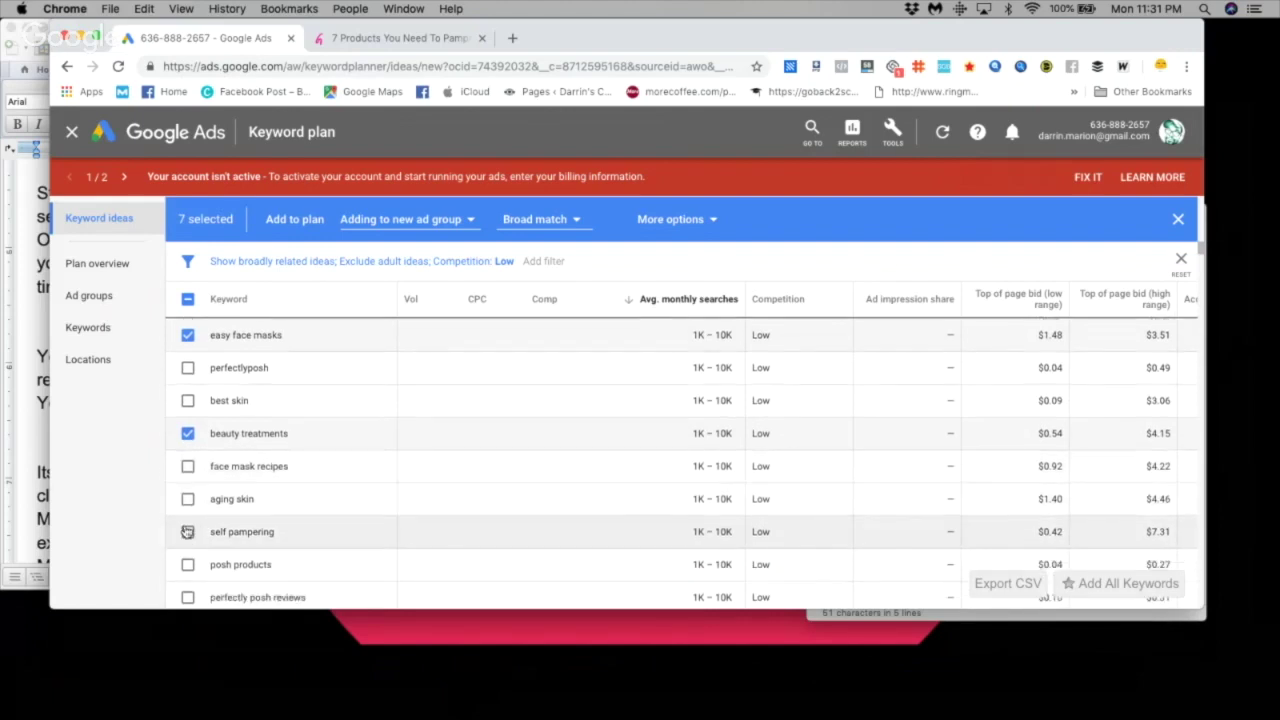
scroll(212, 532, down, 3)
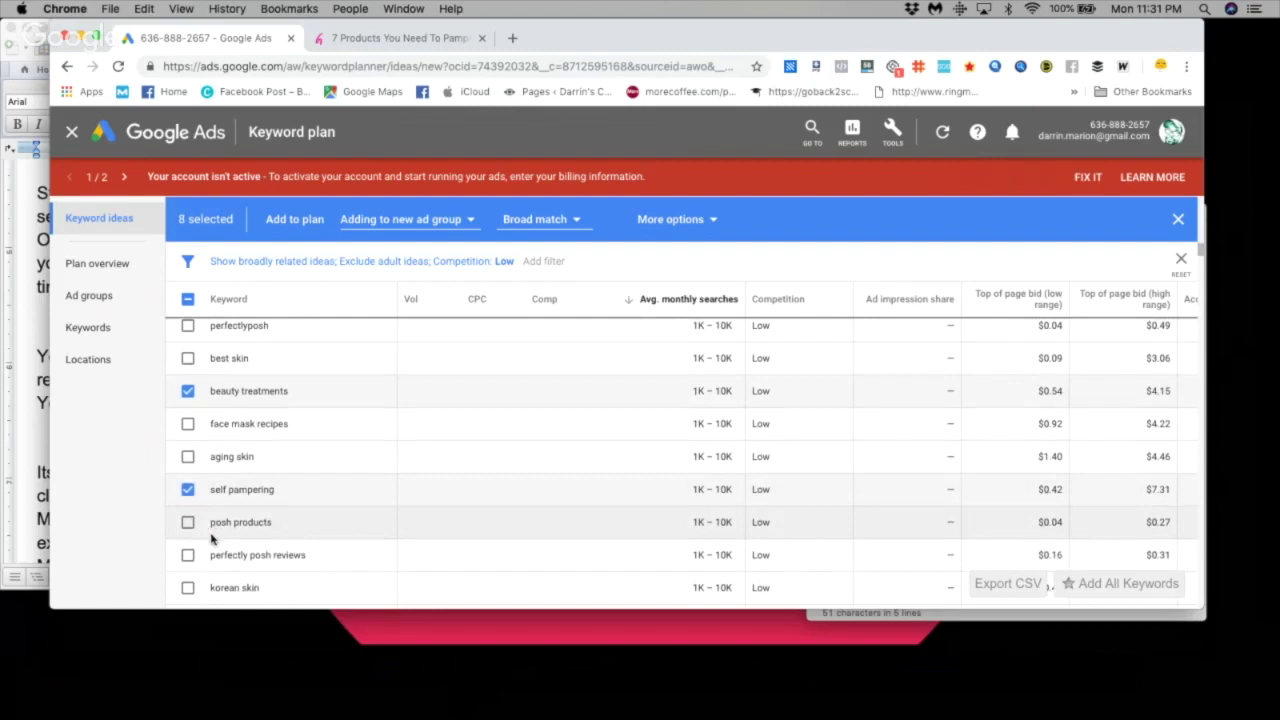
scroll(205, 541, down, 4)
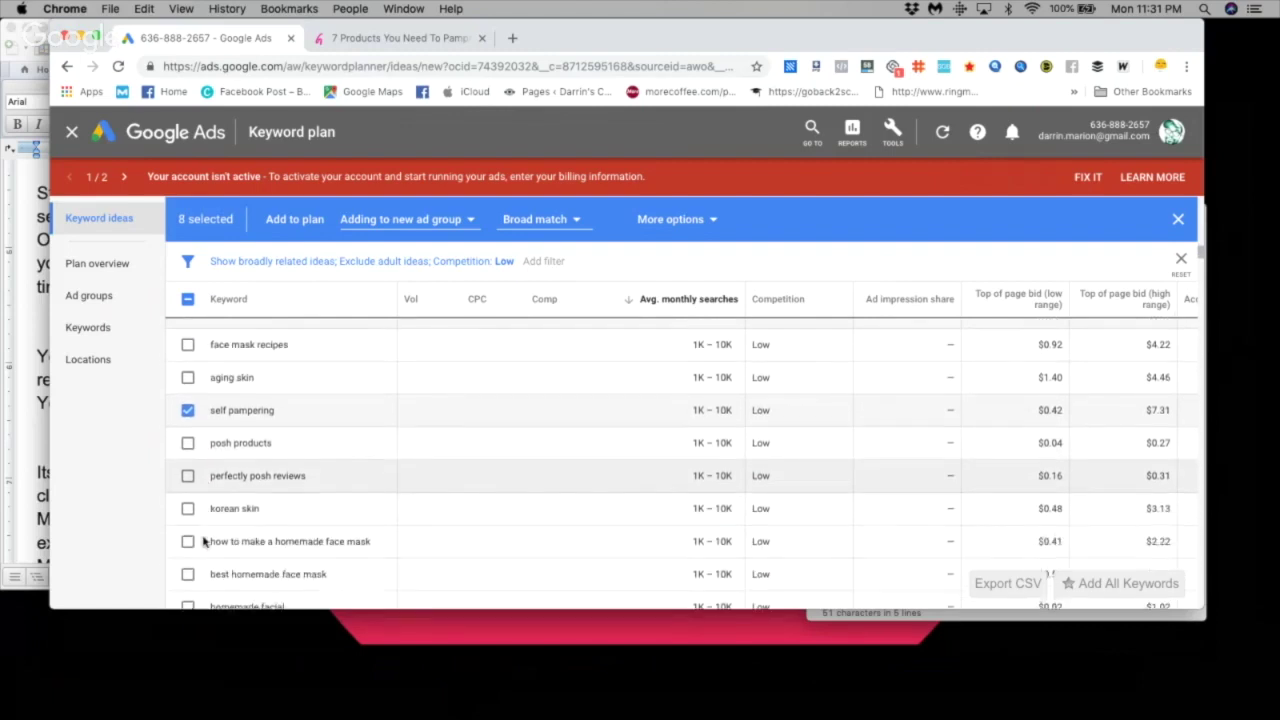
scroll(200, 542, up, 1)
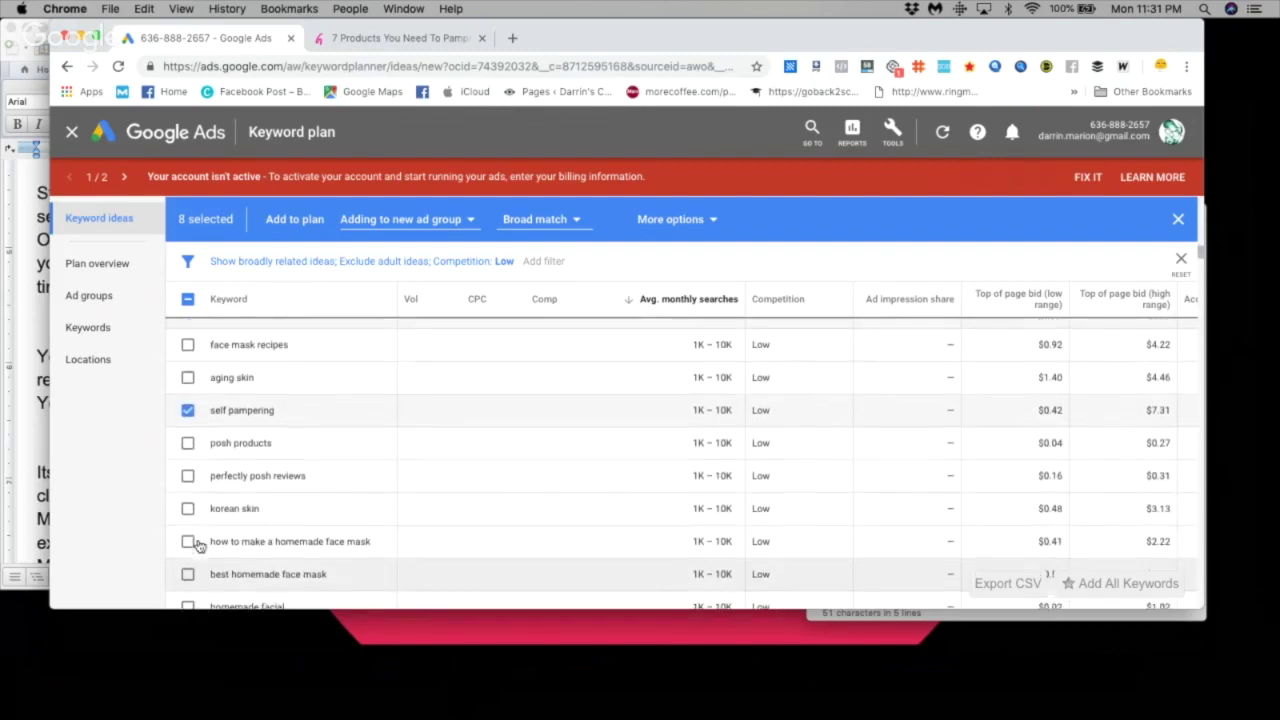
Review the keyword ideas following "self pampering" and add "care for your skin" from the 100 – 1K ideas to the selection.
scroll(198, 545, down, 3)
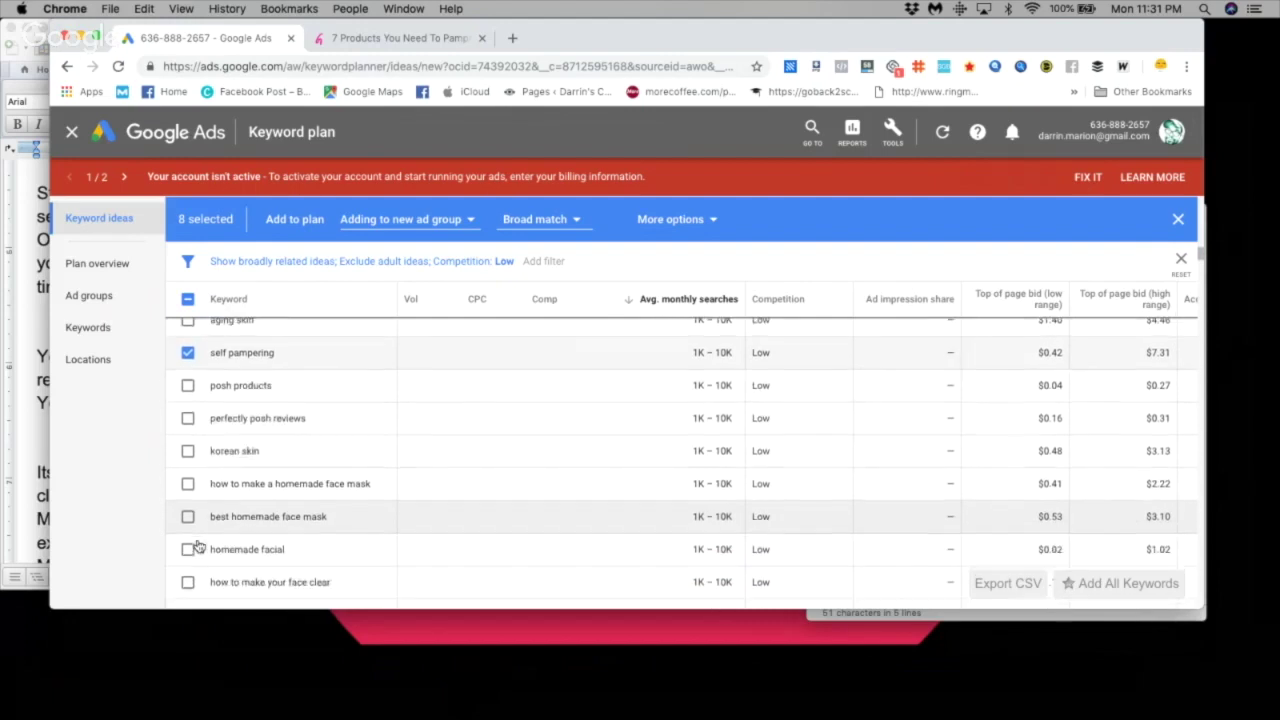
scroll(196, 548, down, 1)
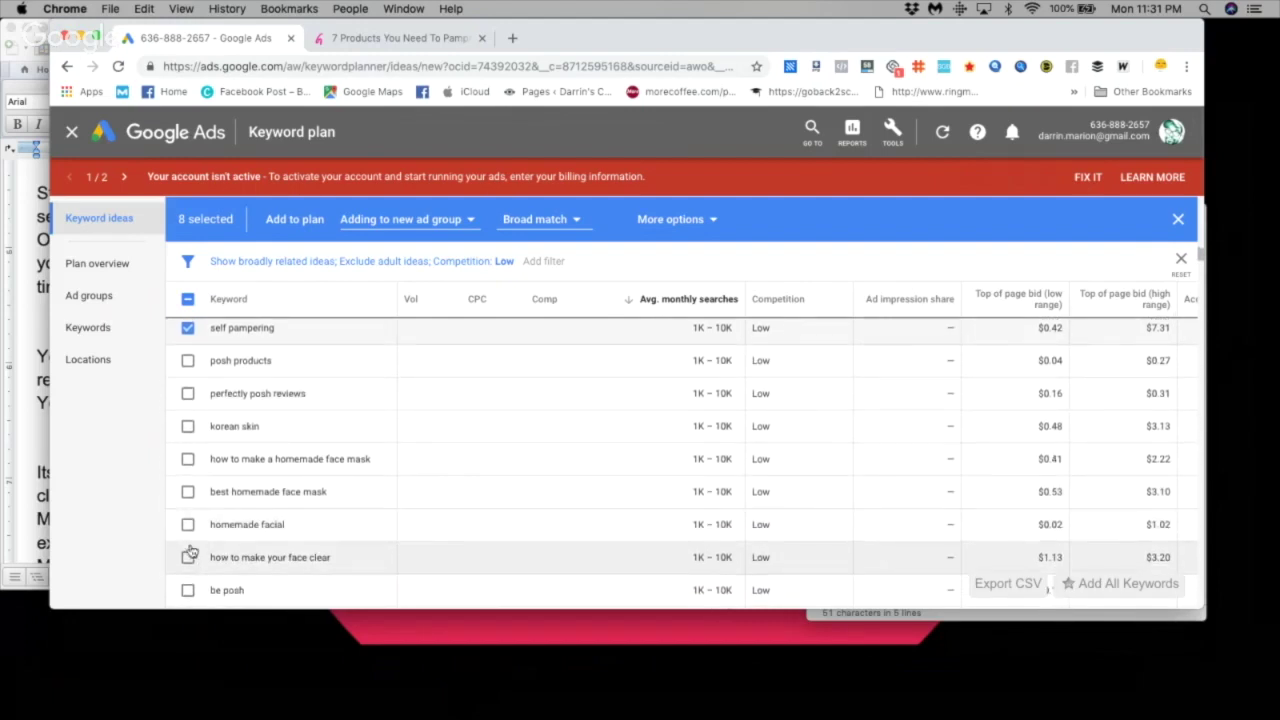
scroll(180, 558, down, 1)
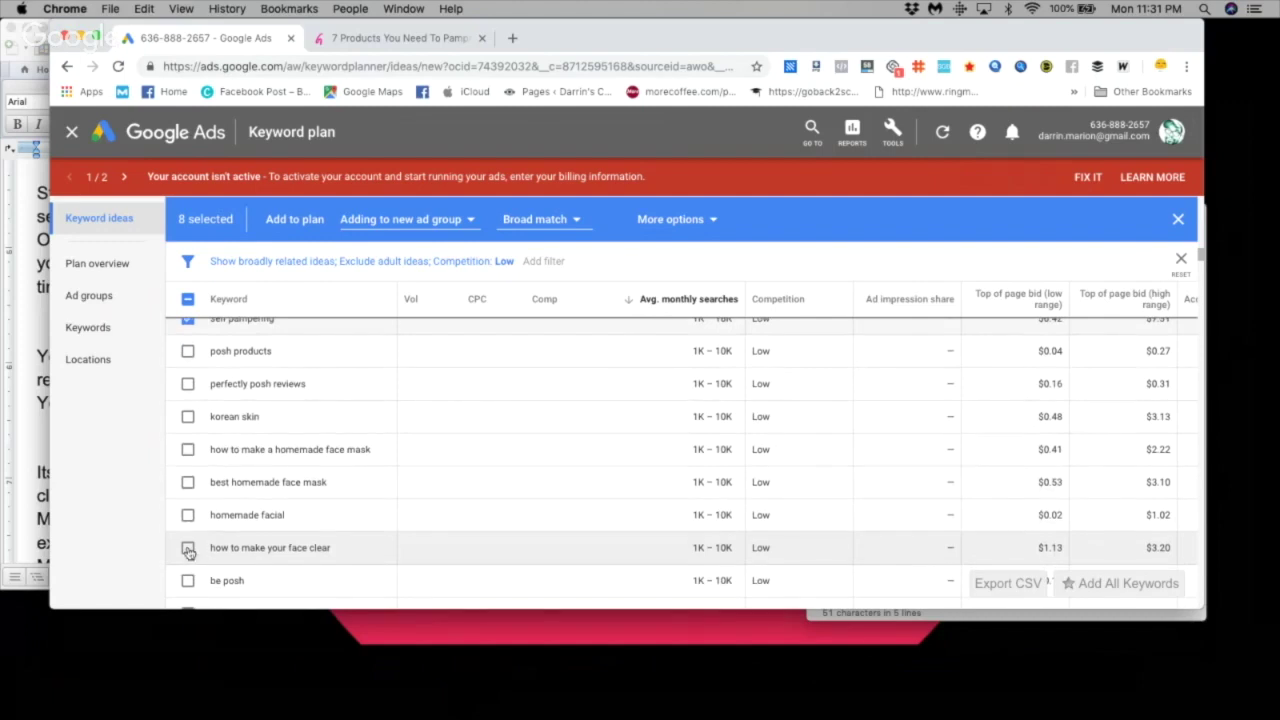
scroll(189, 553, down, 2)
scroll(189, 553, up, 2)
scroll(188, 553, down, 2)
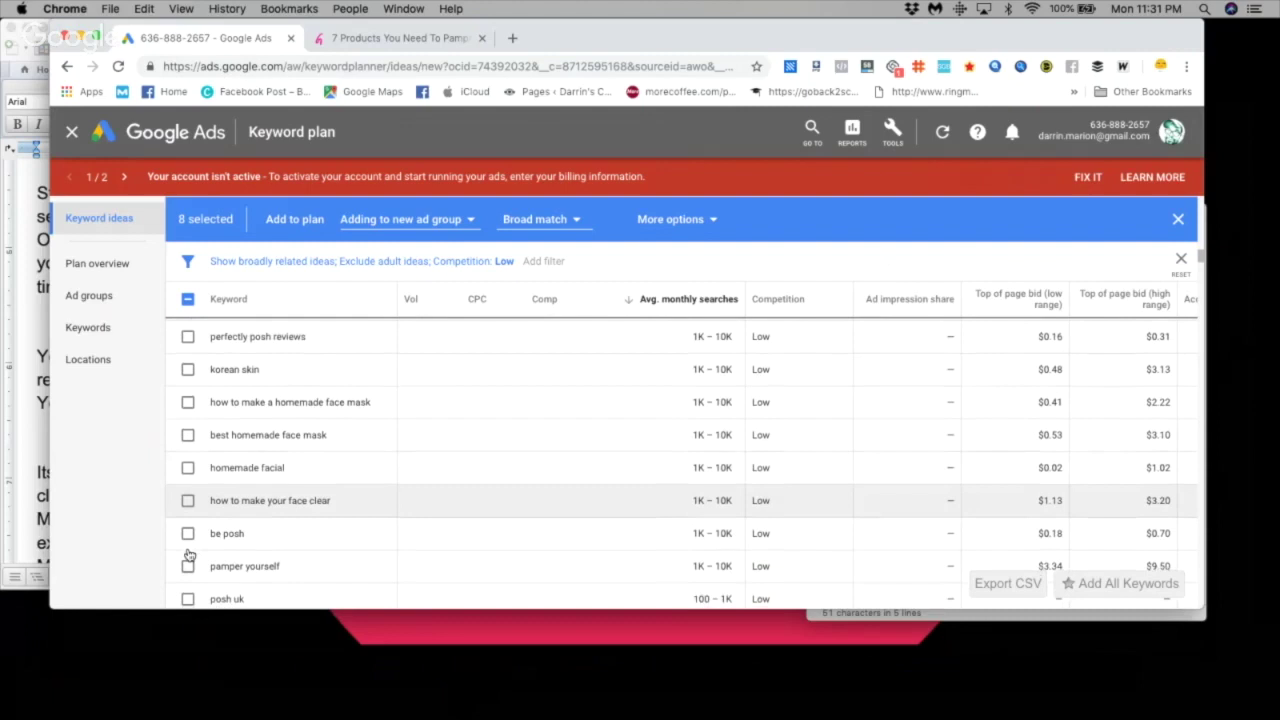
scroll(189, 555, down, 4)
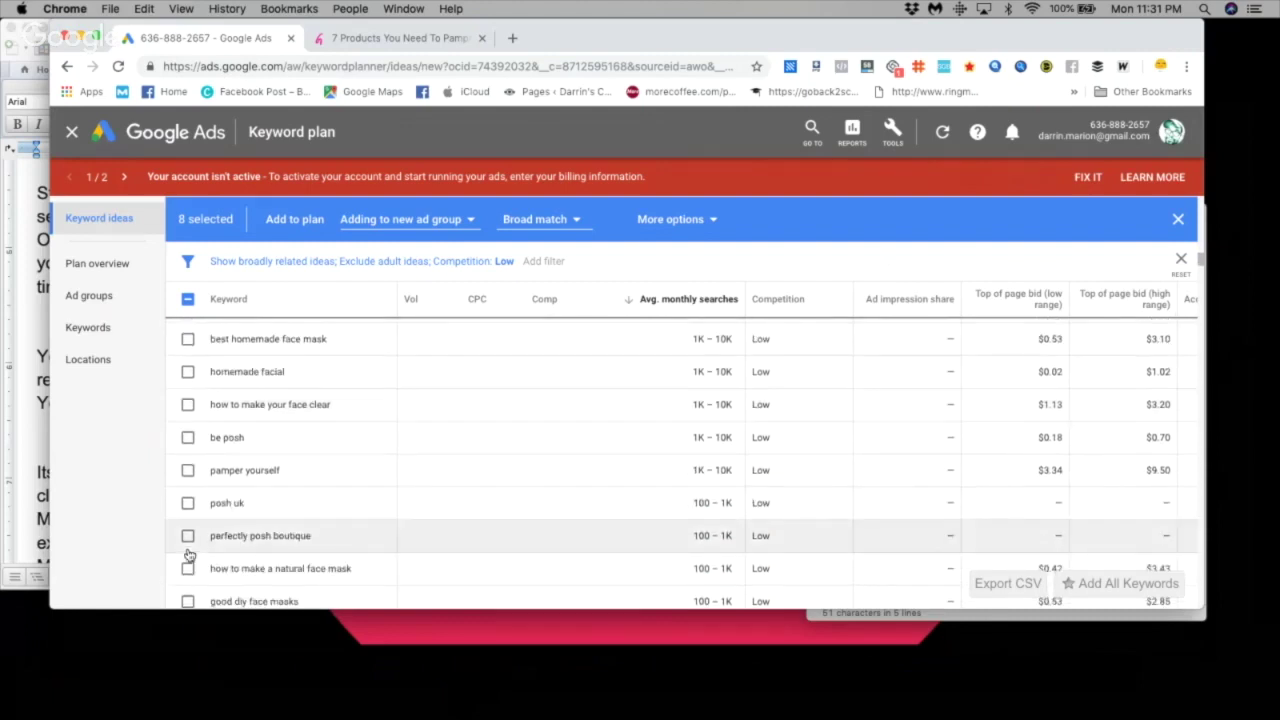
scroll(189, 555, down, 3)
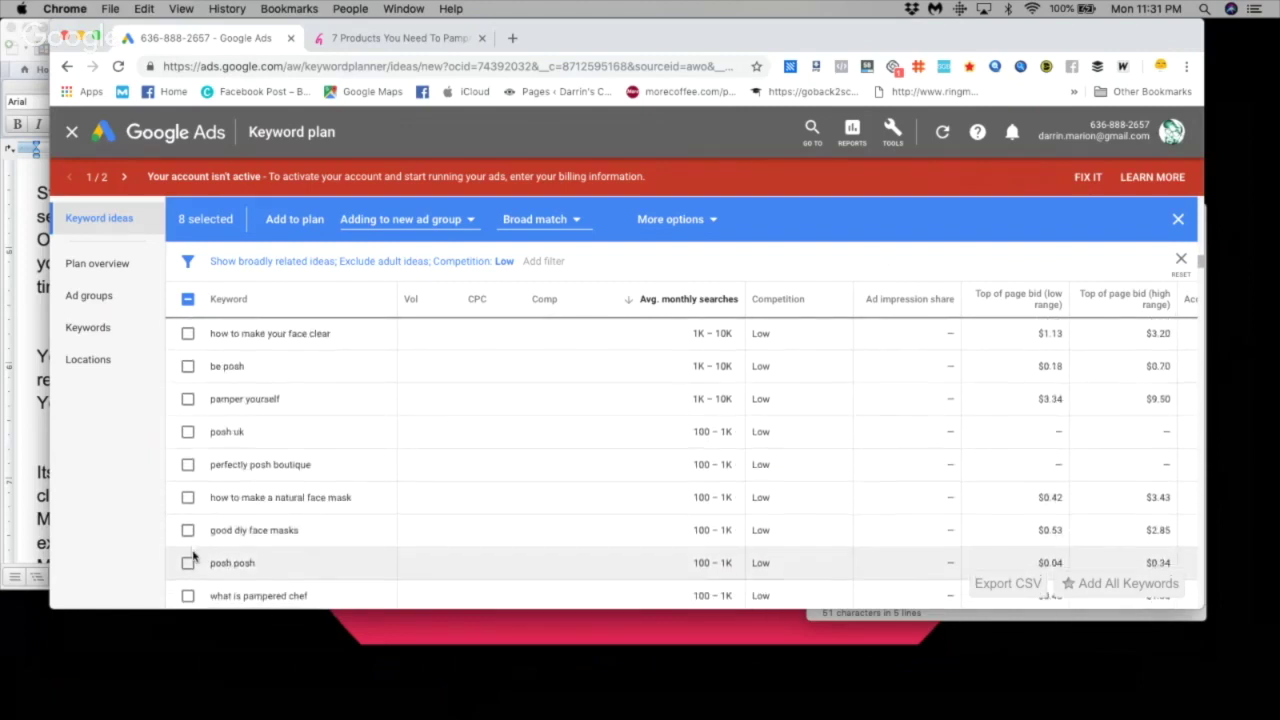
scroll(193, 558, down, 3)
scroll(193, 557, down, 5)
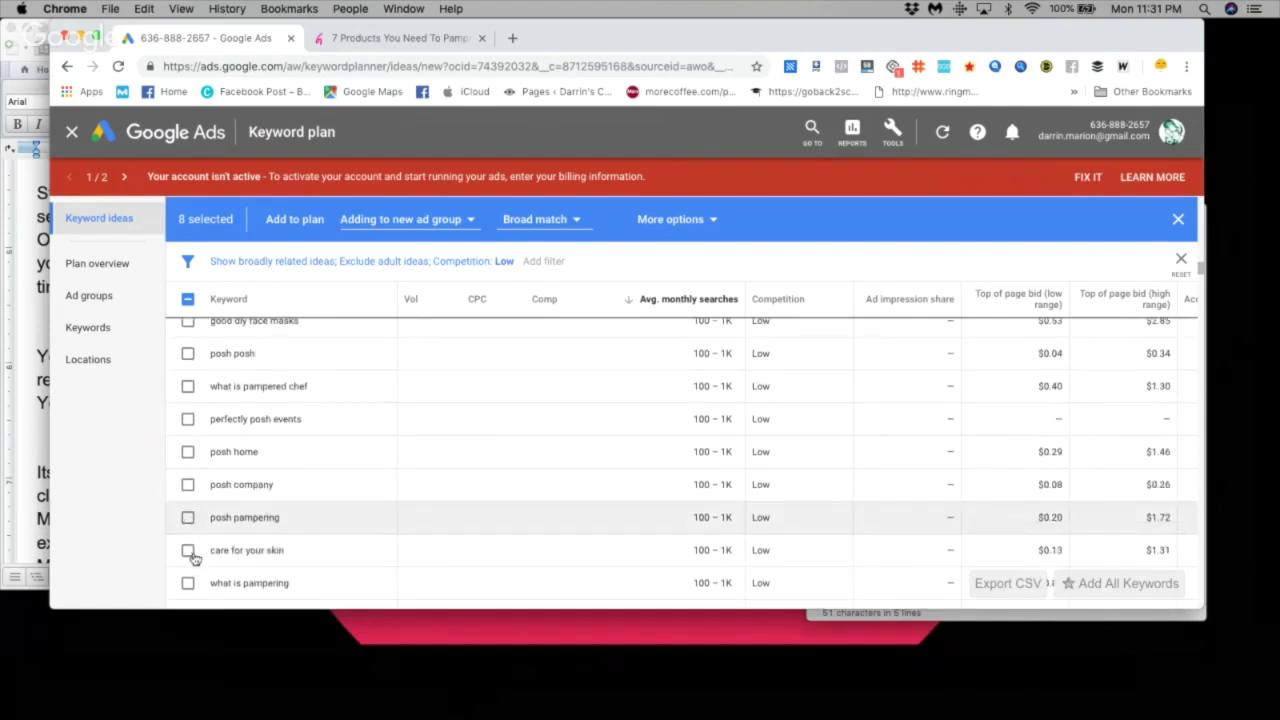
scroll(193, 557, down, 1)
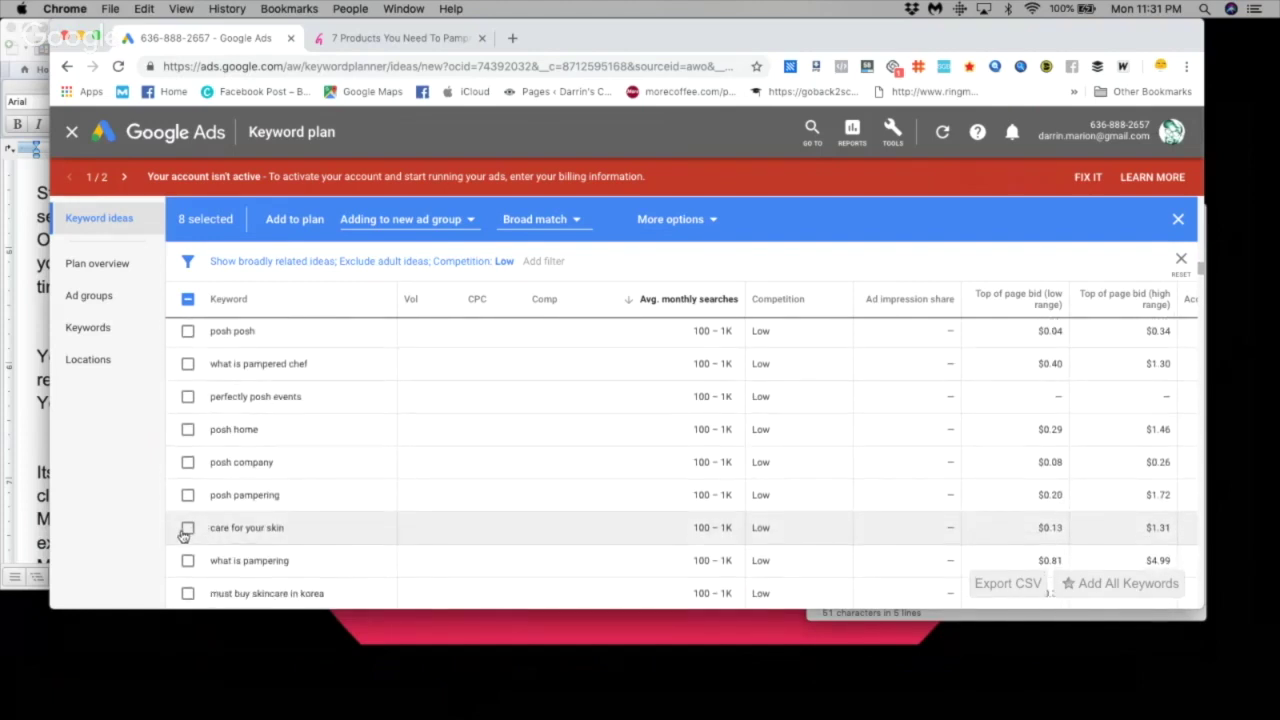
scroll(185, 534, down, 1)
scroll(187, 562, down, 1)
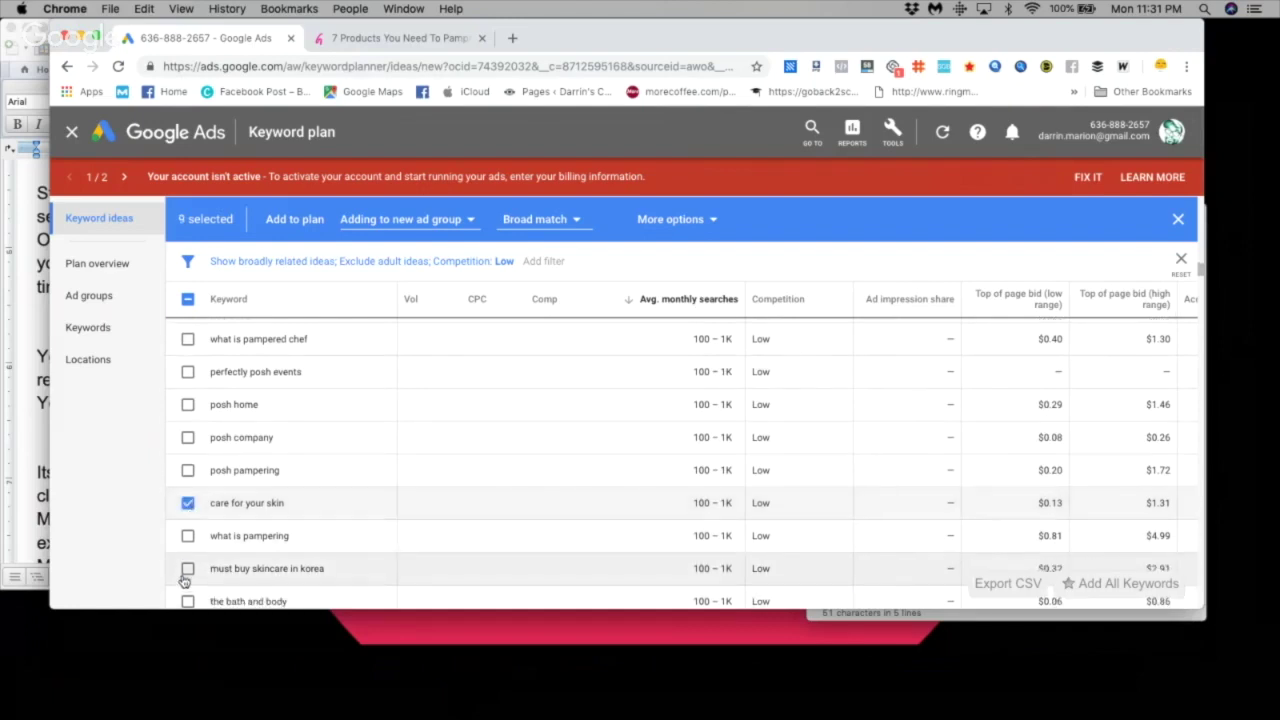
Add the low-competition keyword idea "how to face mask" to the selection.
scroll(190, 570, down, 2)
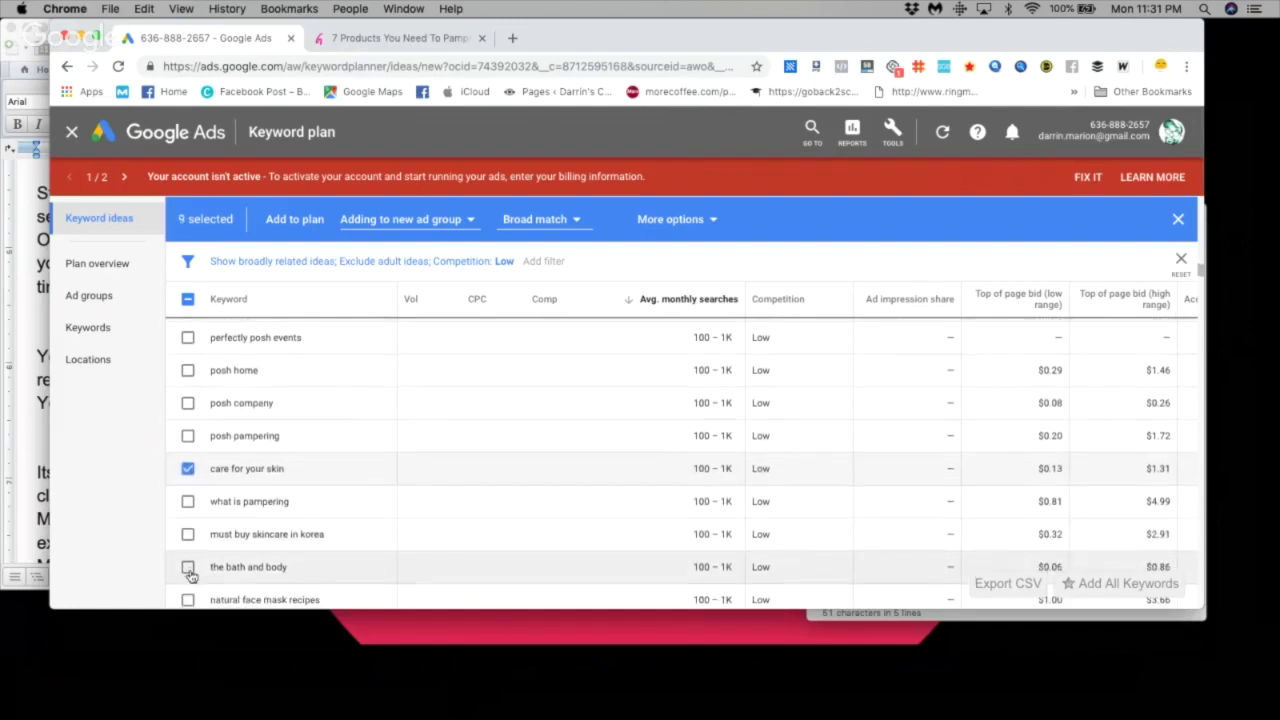
scroll(192, 571, down, 2)
scroll(191, 560, down, 3)
scroll(190, 549, down, 3)
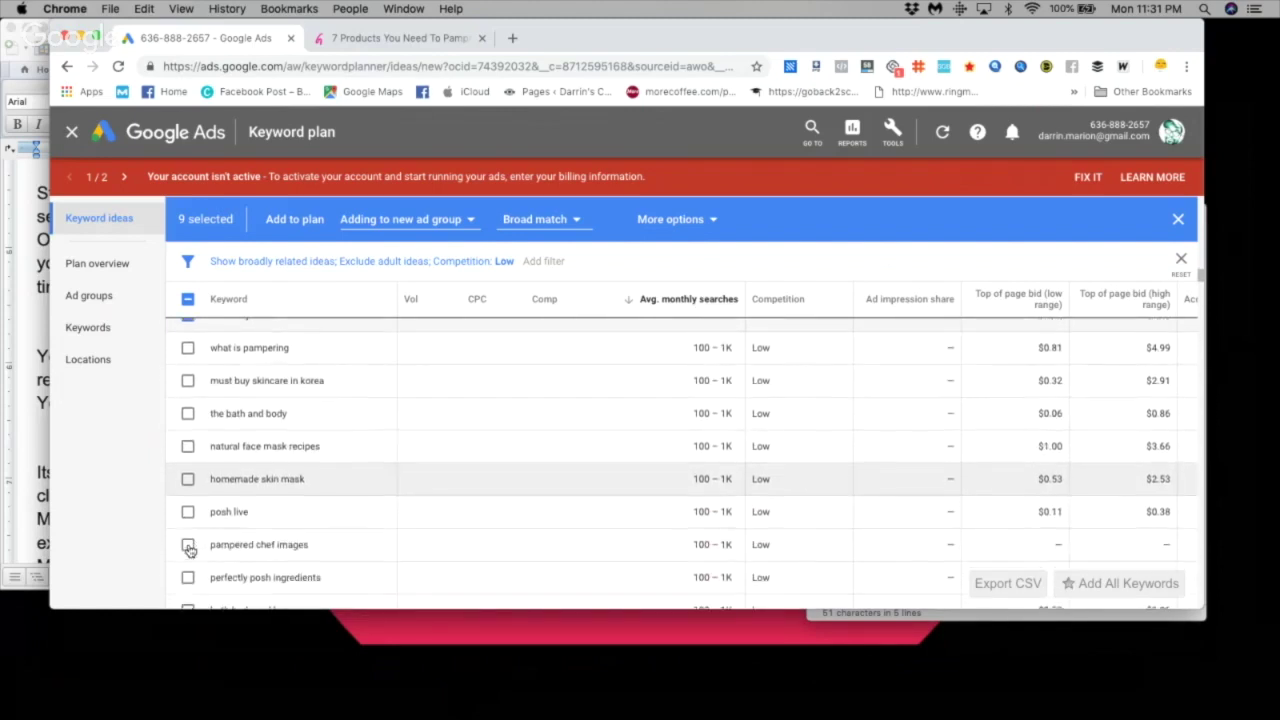
scroll(190, 550, down, 3)
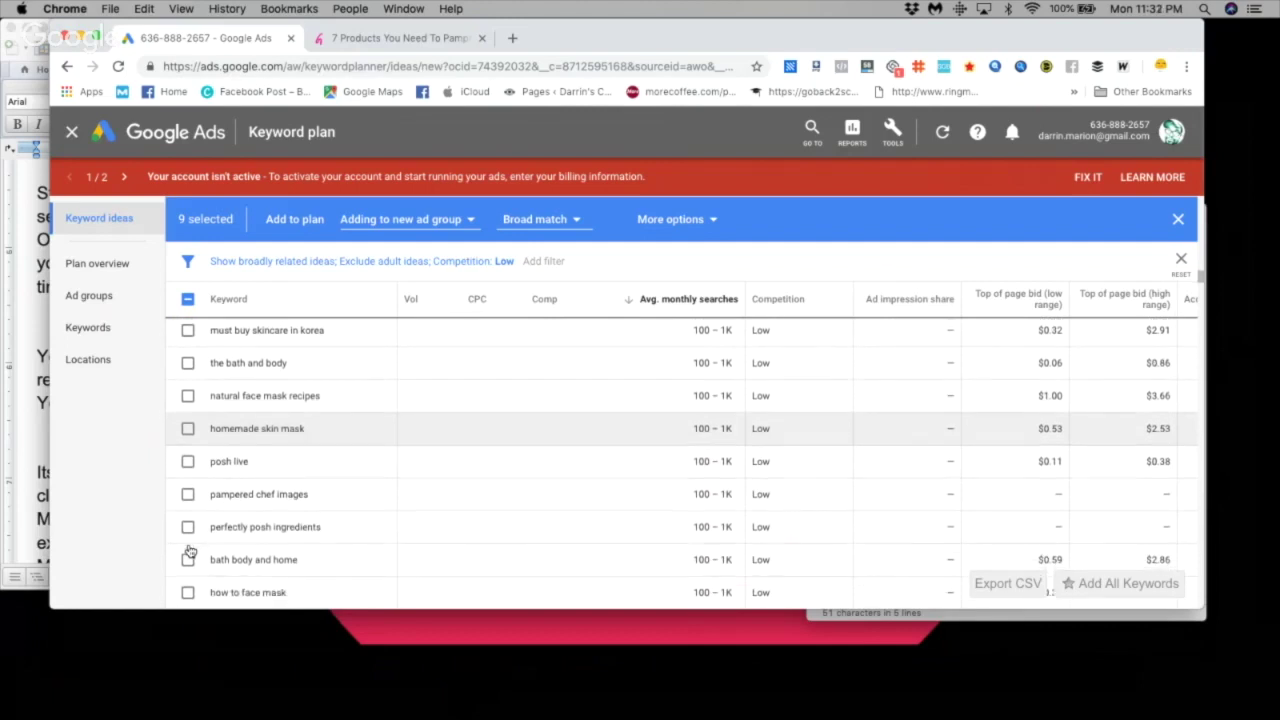
scroll(190, 552, down, 2)
scroll(190, 561, down, 1)
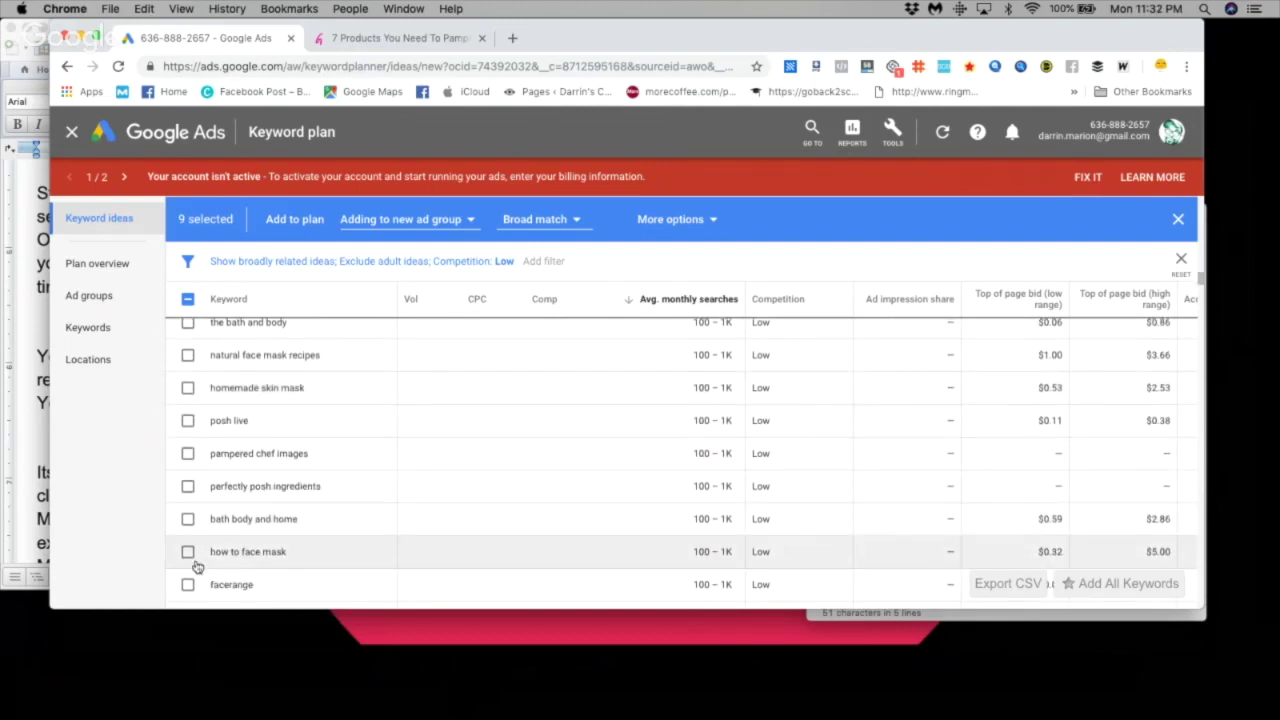
click(188, 552)
Add the keyword idea "face mask ideas" from the 100 – 1K range to the selection.
scroll(190, 553, down, 5)
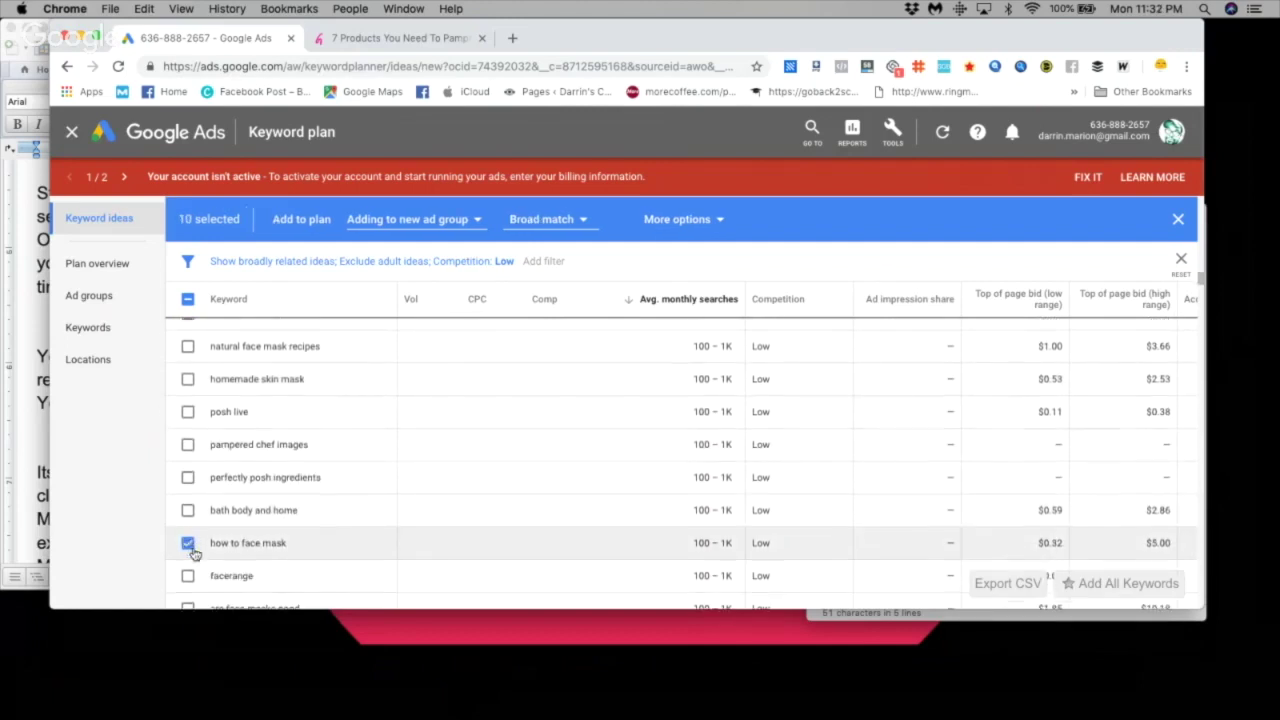
scroll(195, 553, down, 1)
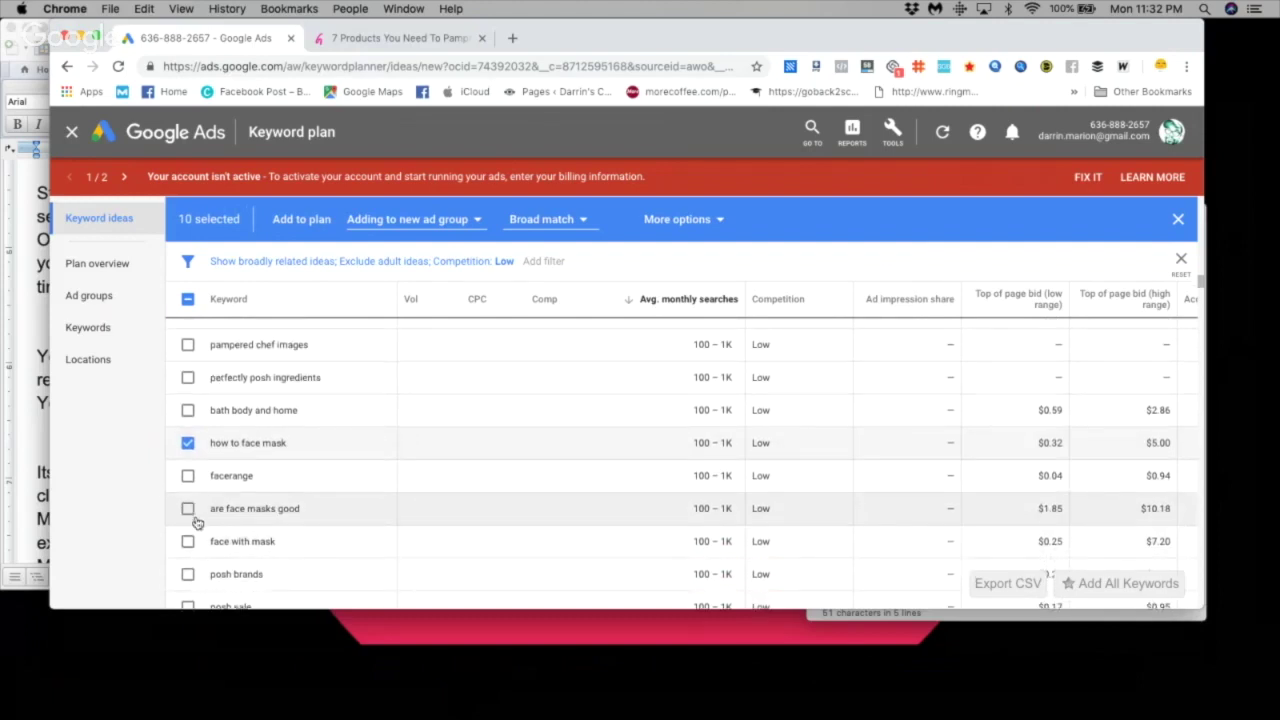
scroll(190, 525, up, 1)
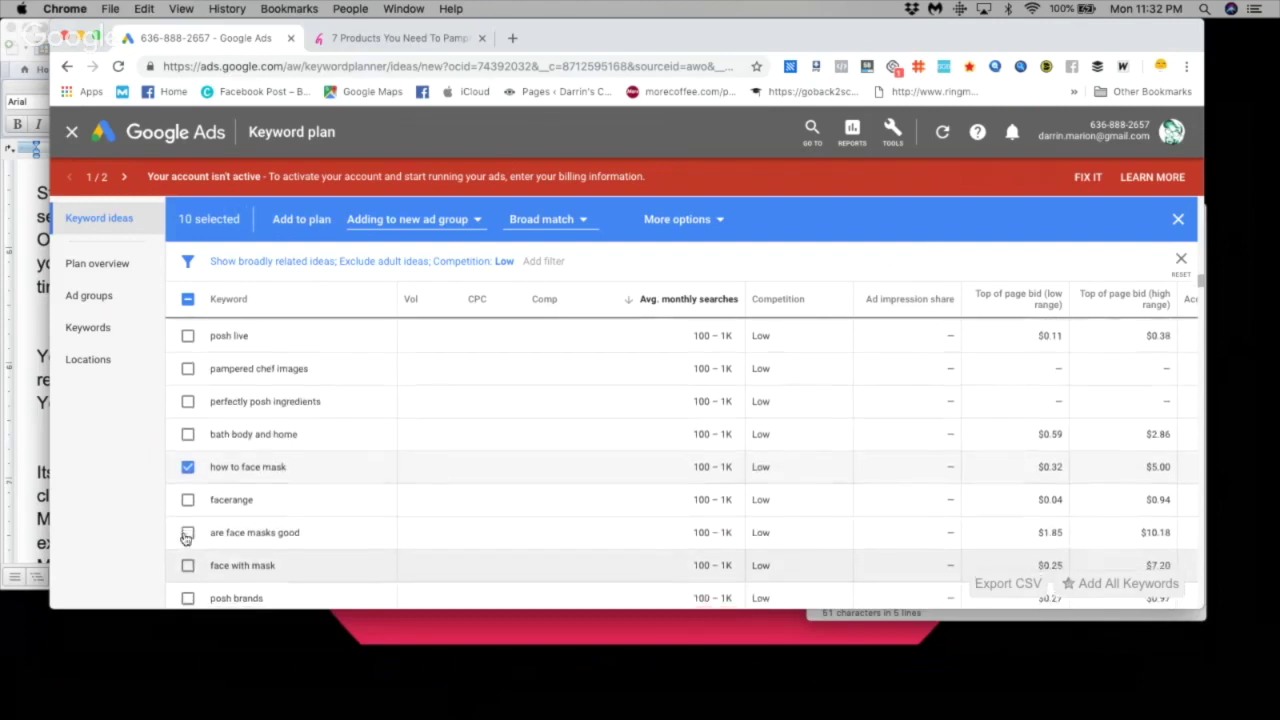
scroll(187, 538, down, 3)
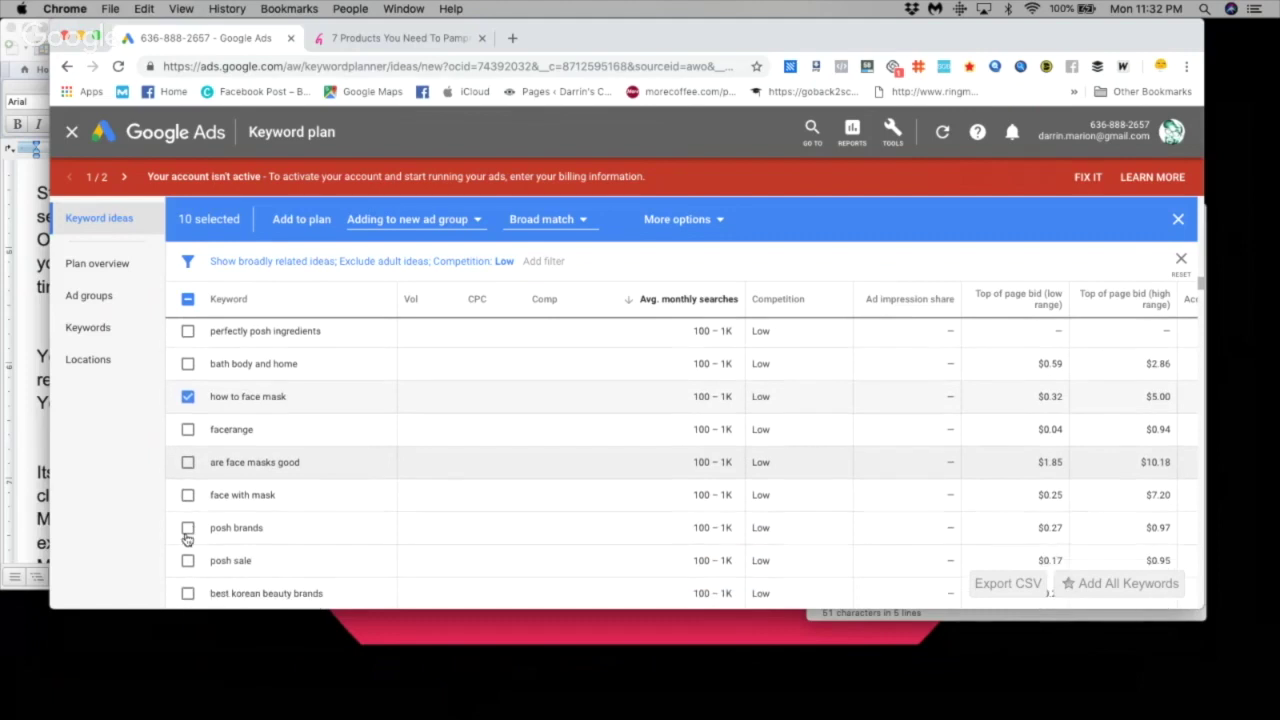
scroll(187, 538, down, 5)
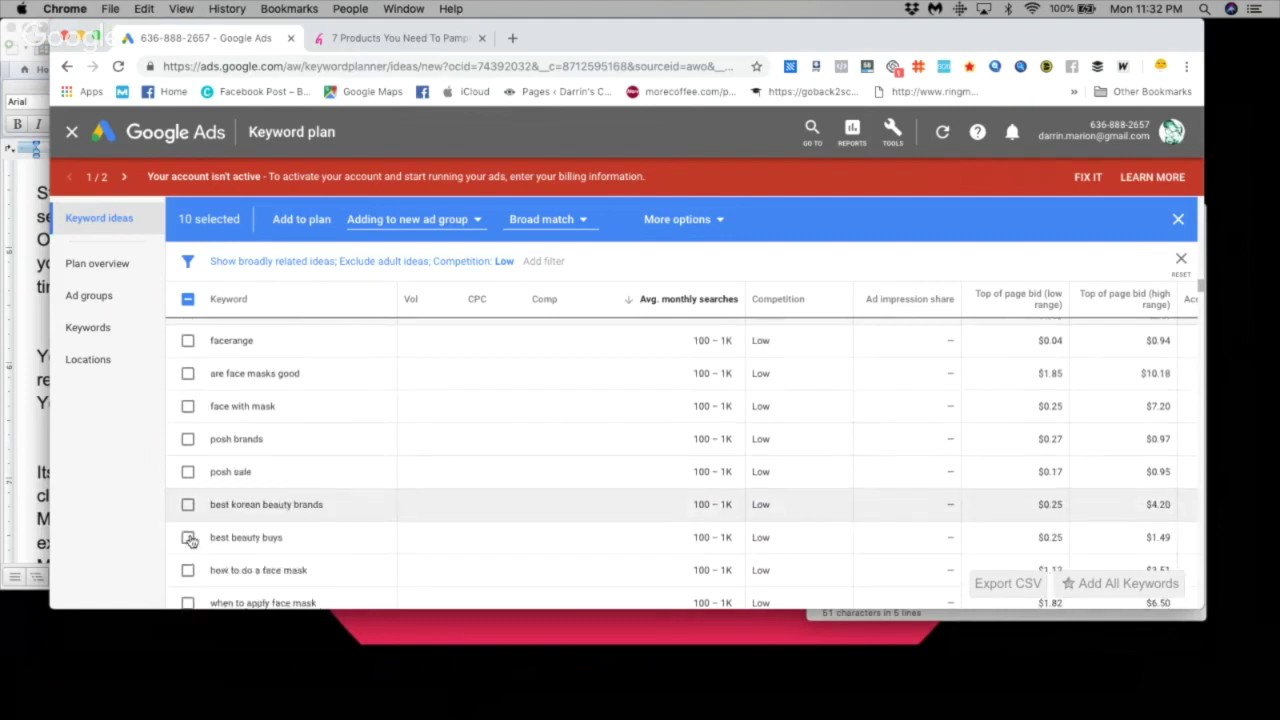
scroll(187, 548, down, 5)
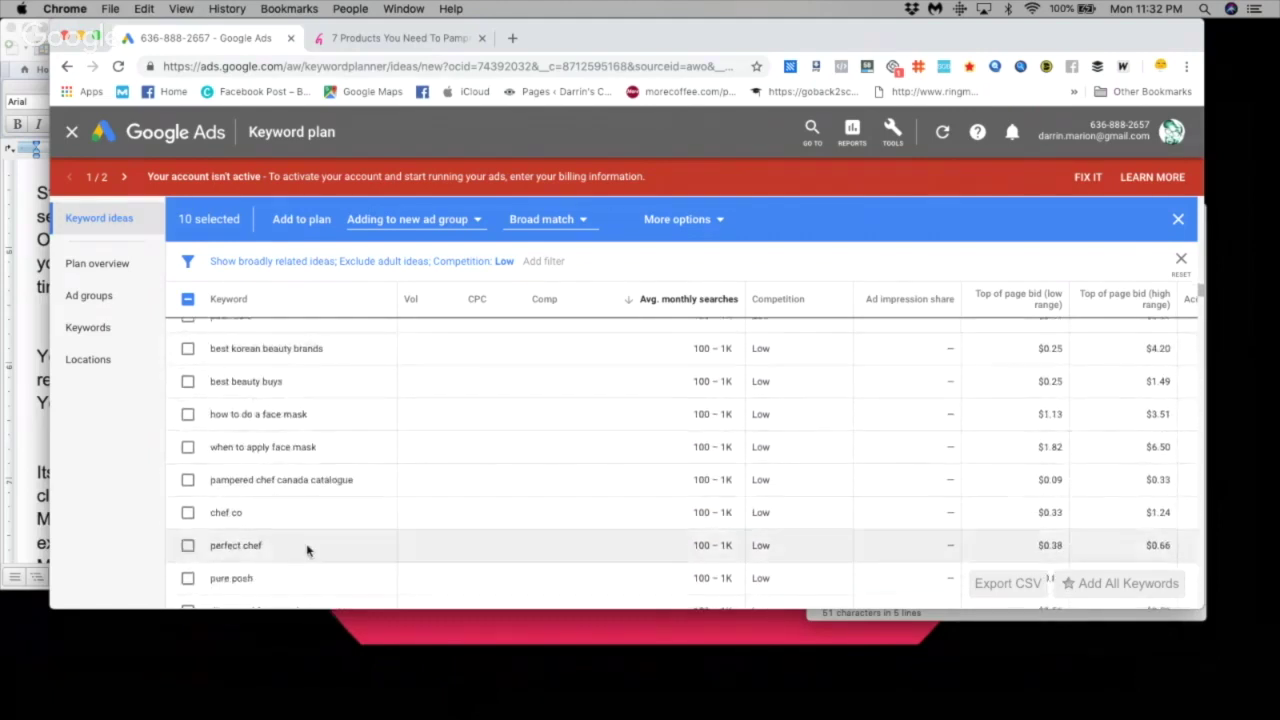
scroll(280, 522, down, 1)
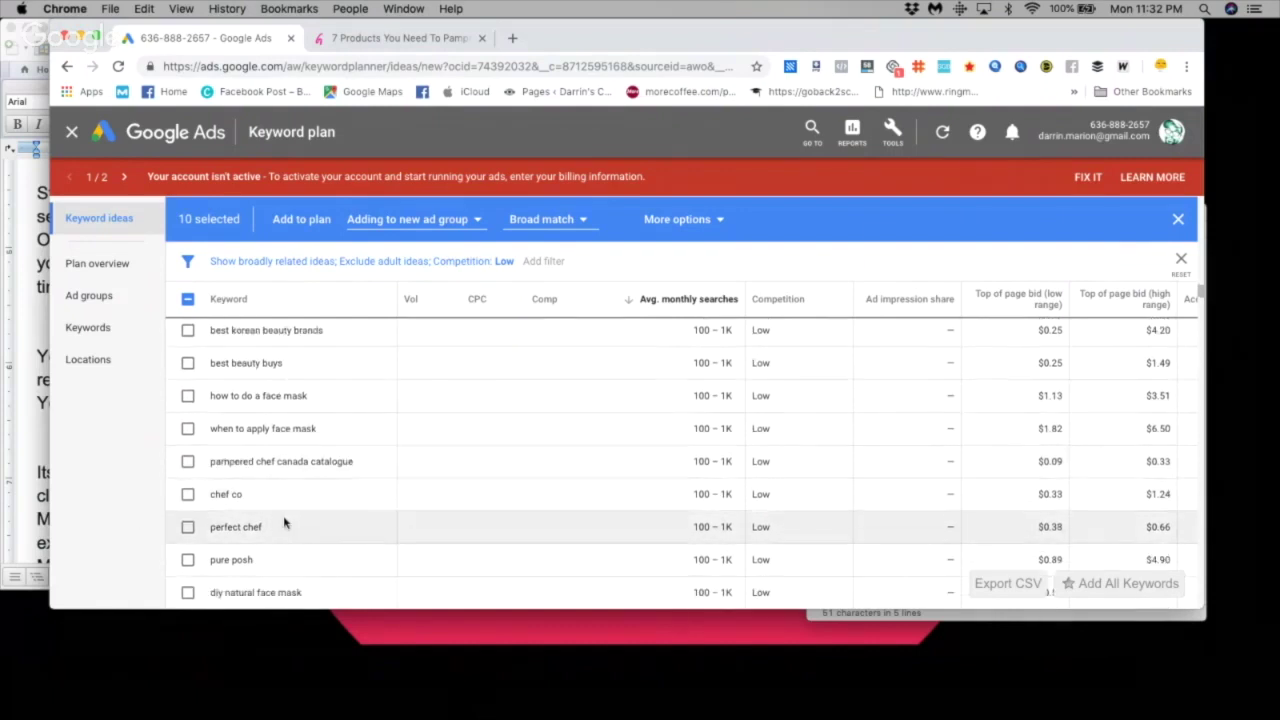
scroll(283, 523, down, 3)
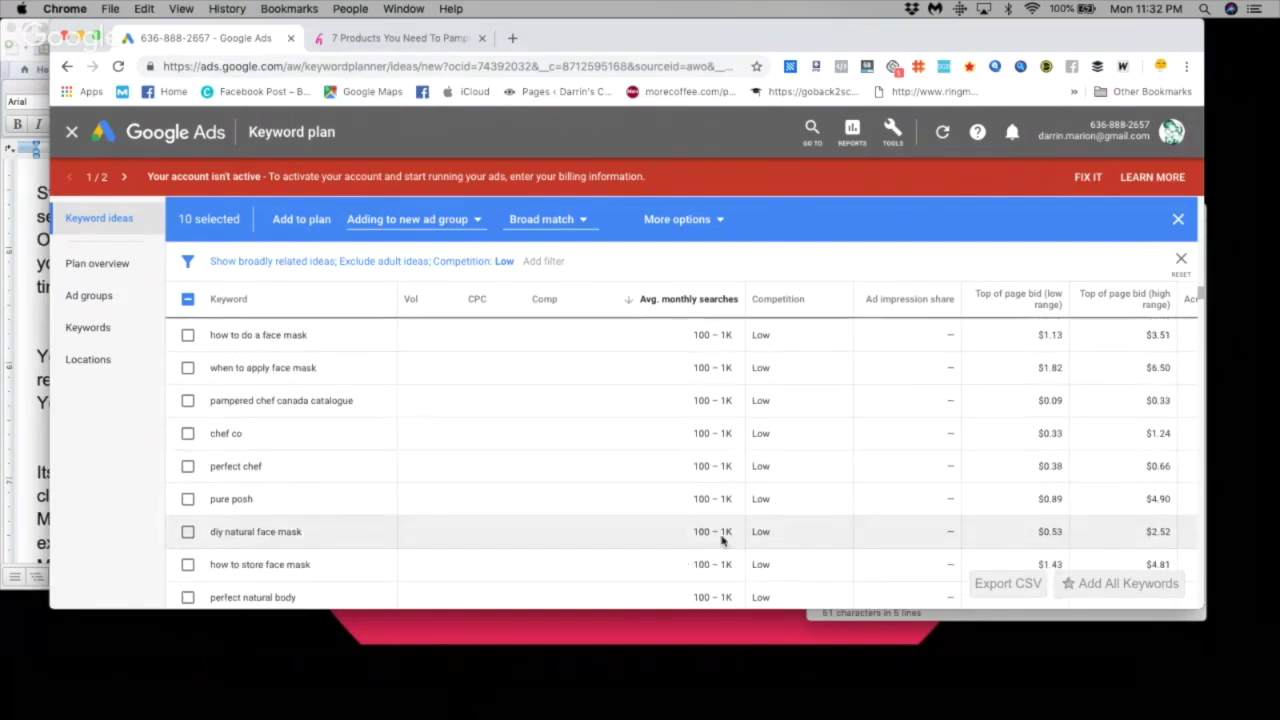
scroll(723, 530, down, 3)
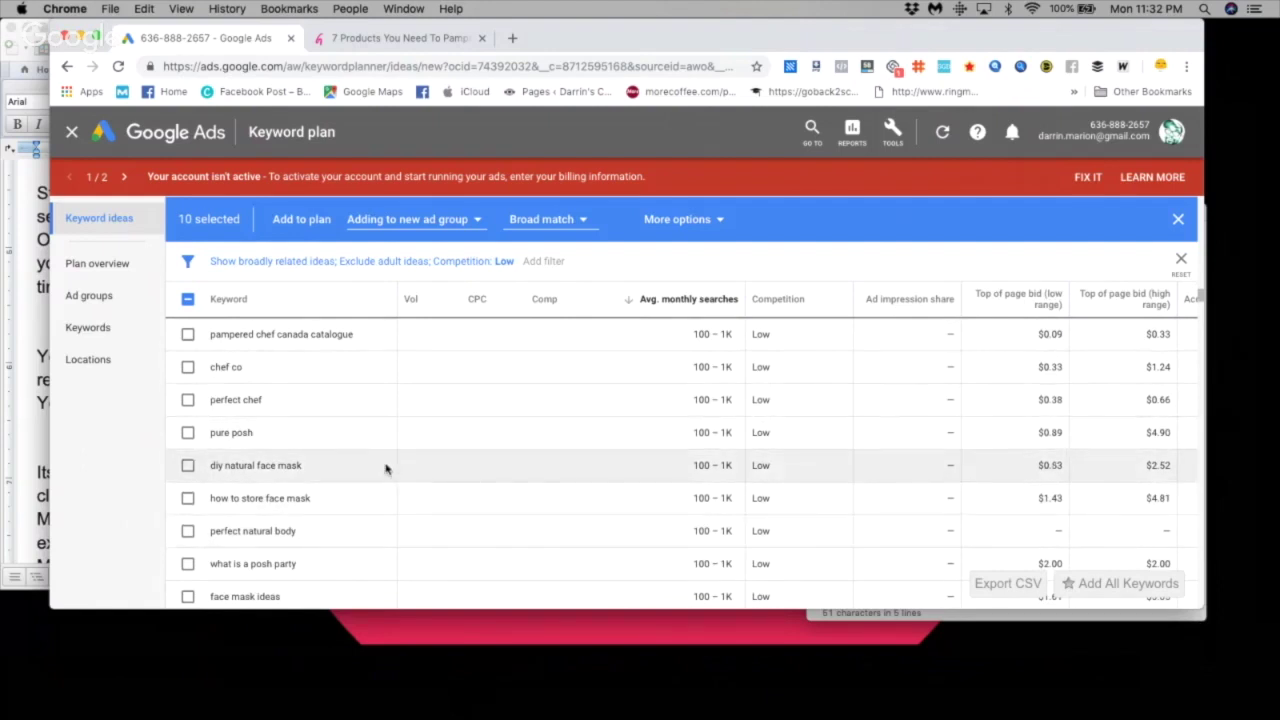
scroll(401, 491, down, 1)
scroll(401, 491, down, 2)
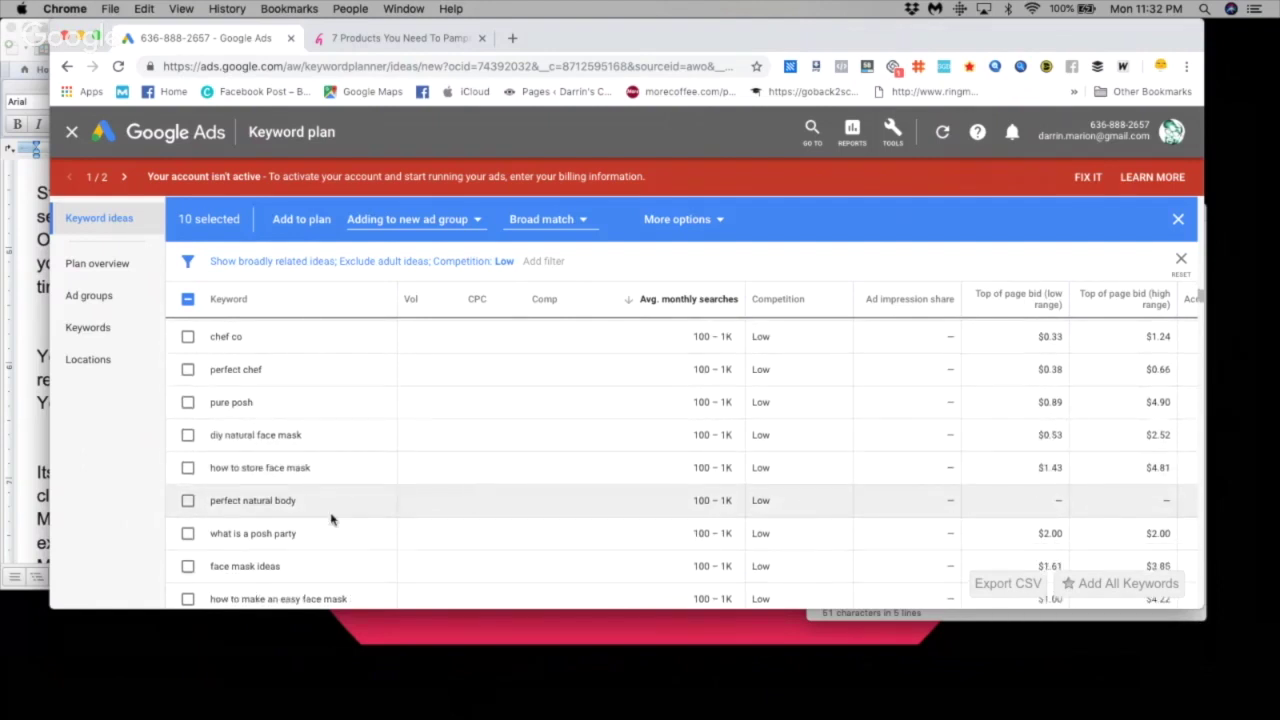
click(186, 567)
Look through the 100 – 1K keyword ideas after "face mask ideas", checking their relevance and top-of-page bids.
scroll(215, 566, down, 3)
scroll(216, 566, down, 1)
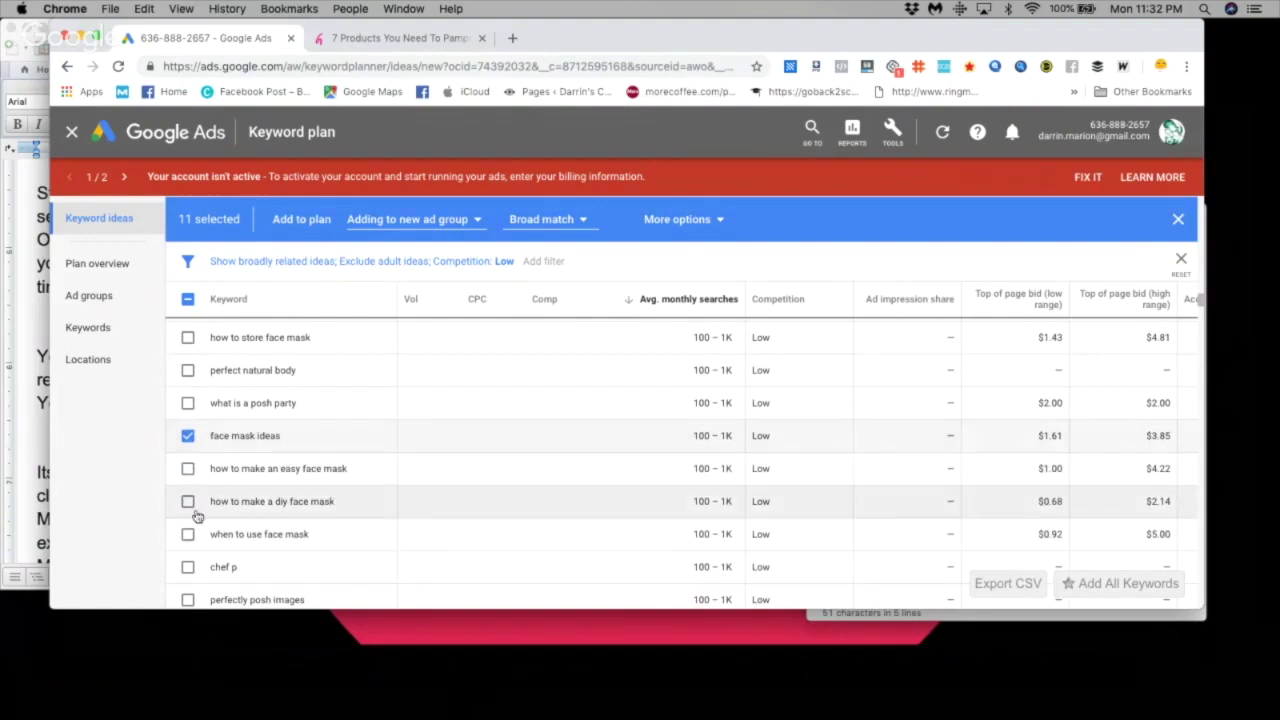
scroll(172, 484, down, 1)
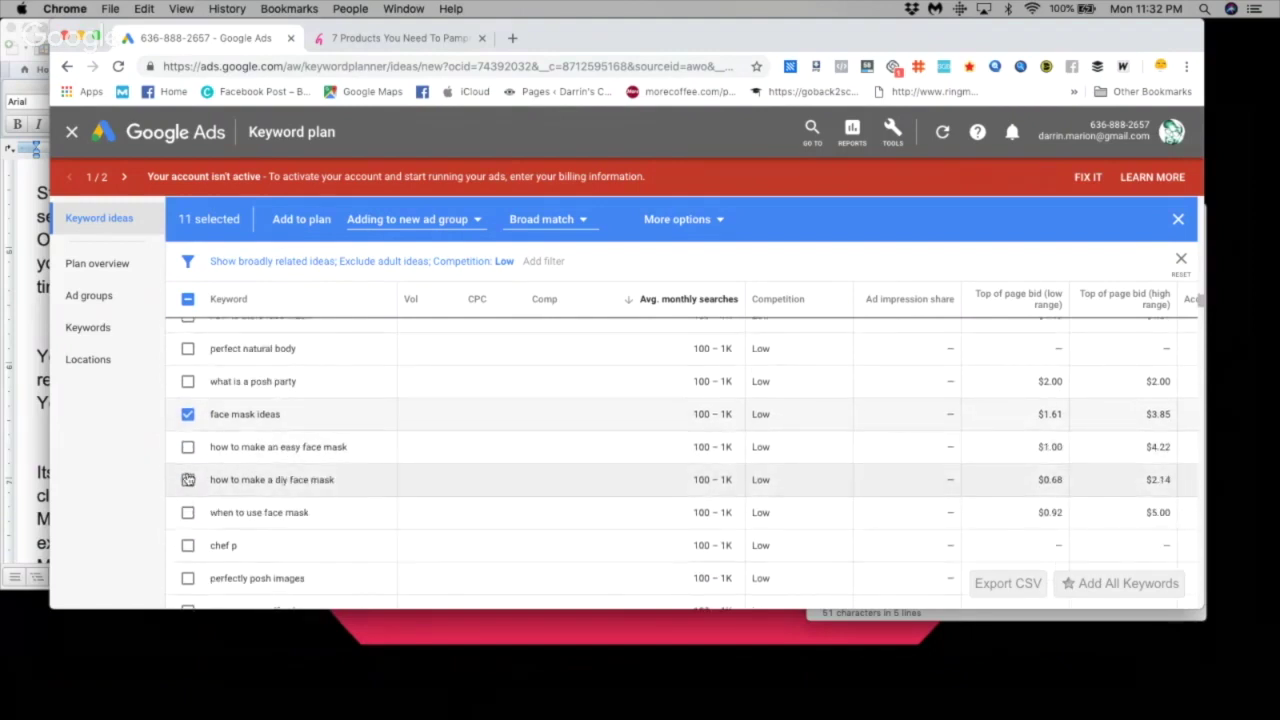
scroll(234, 465, down, 4)
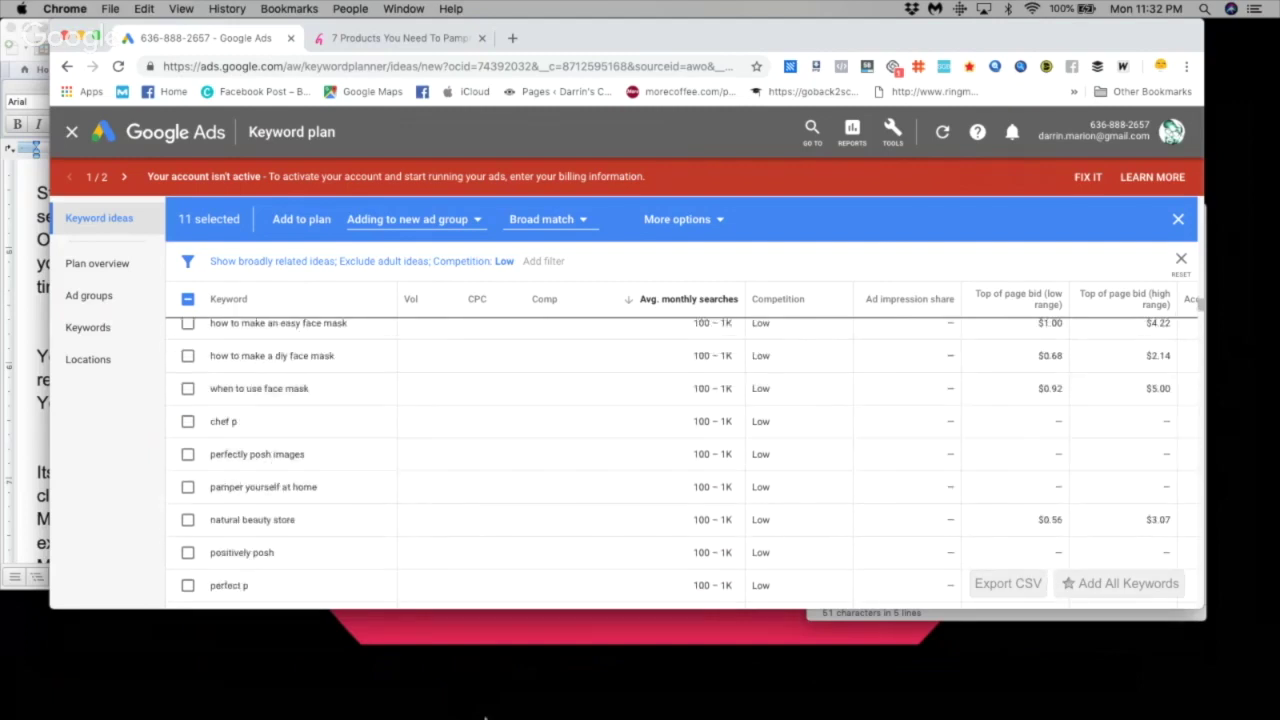
scroll(355, 562, down, 3)
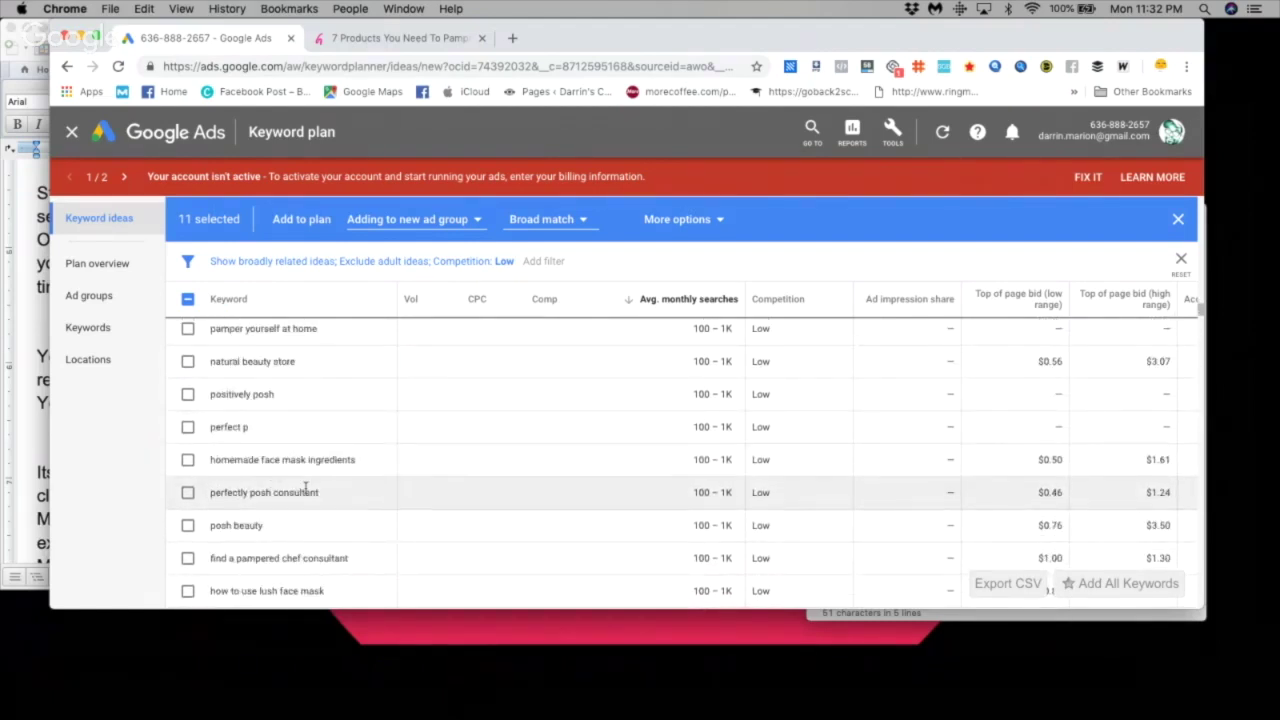
scroll(306, 492, down, 1)
scroll(305, 498, down, 5)
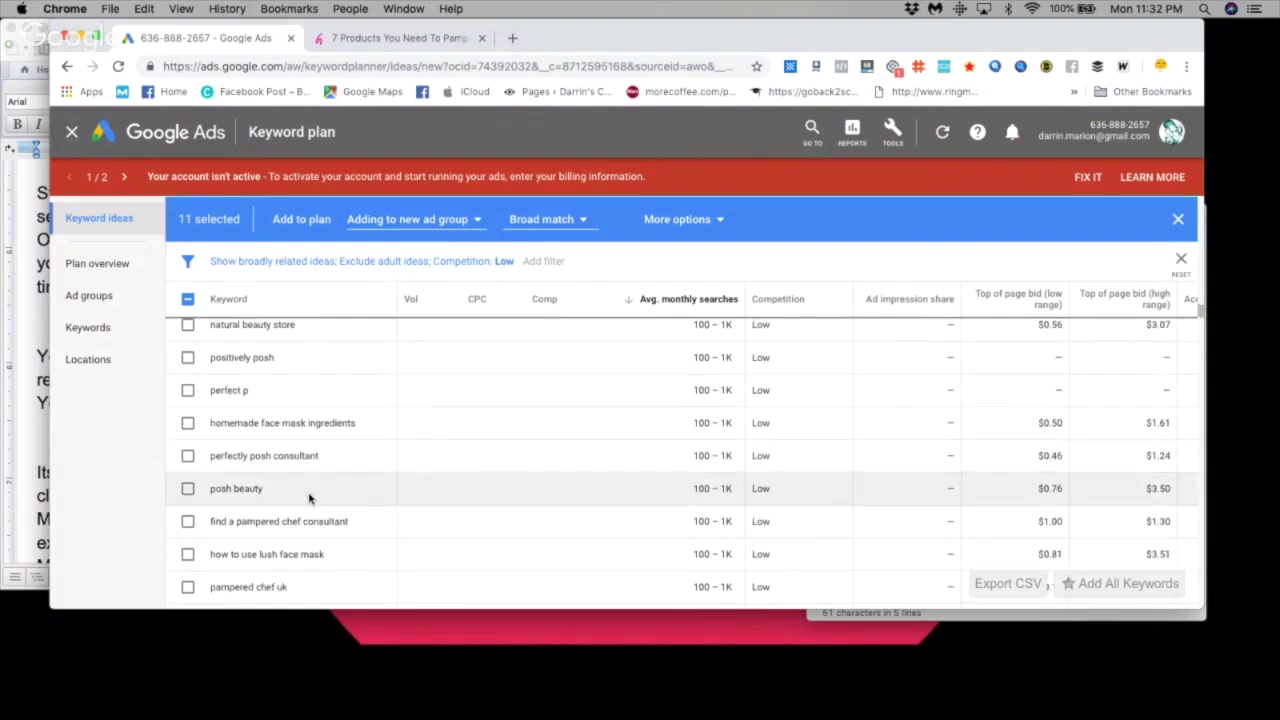
scroll(363, 544, down, 4)
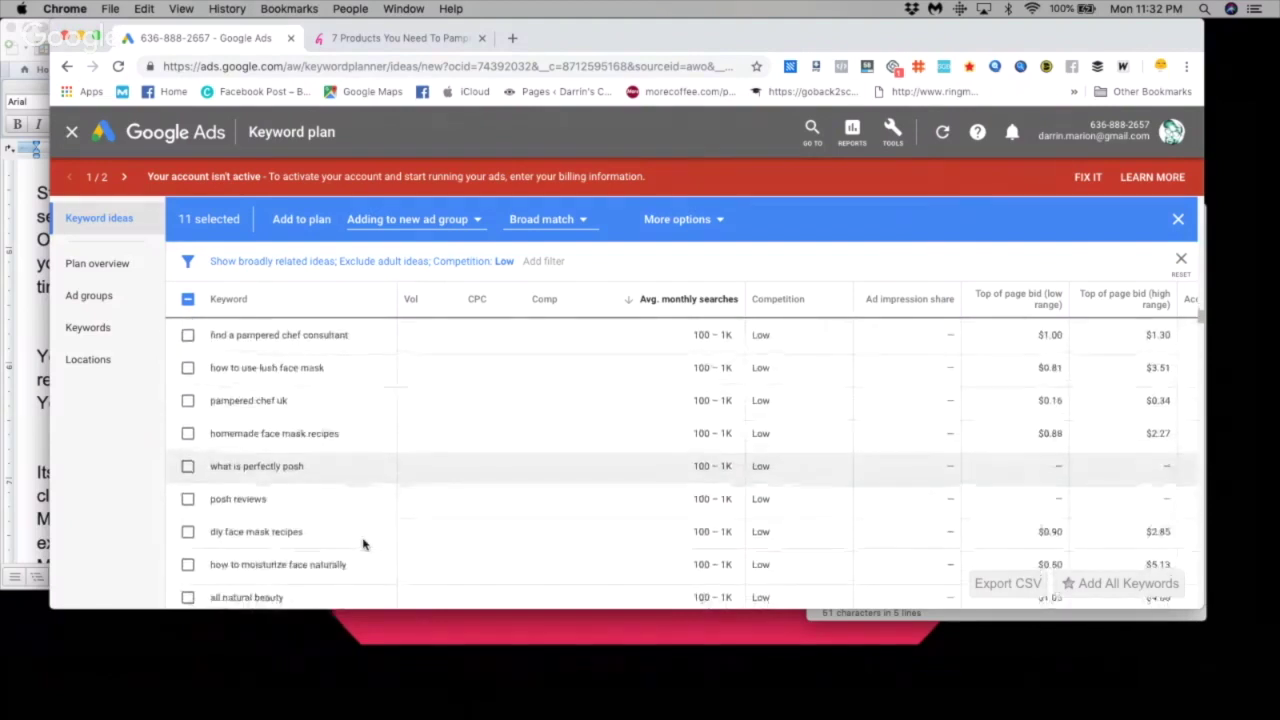
scroll(363, 544, down, 3)
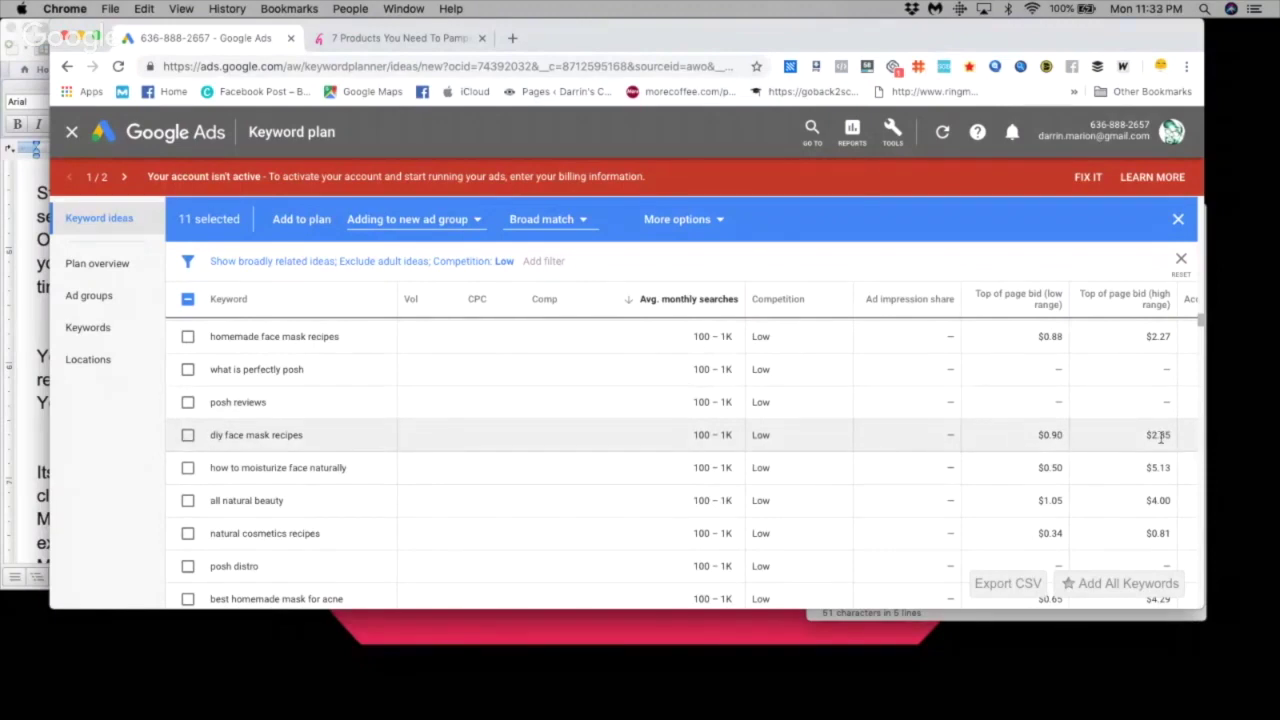
scroll(1170, 443, down, 1)
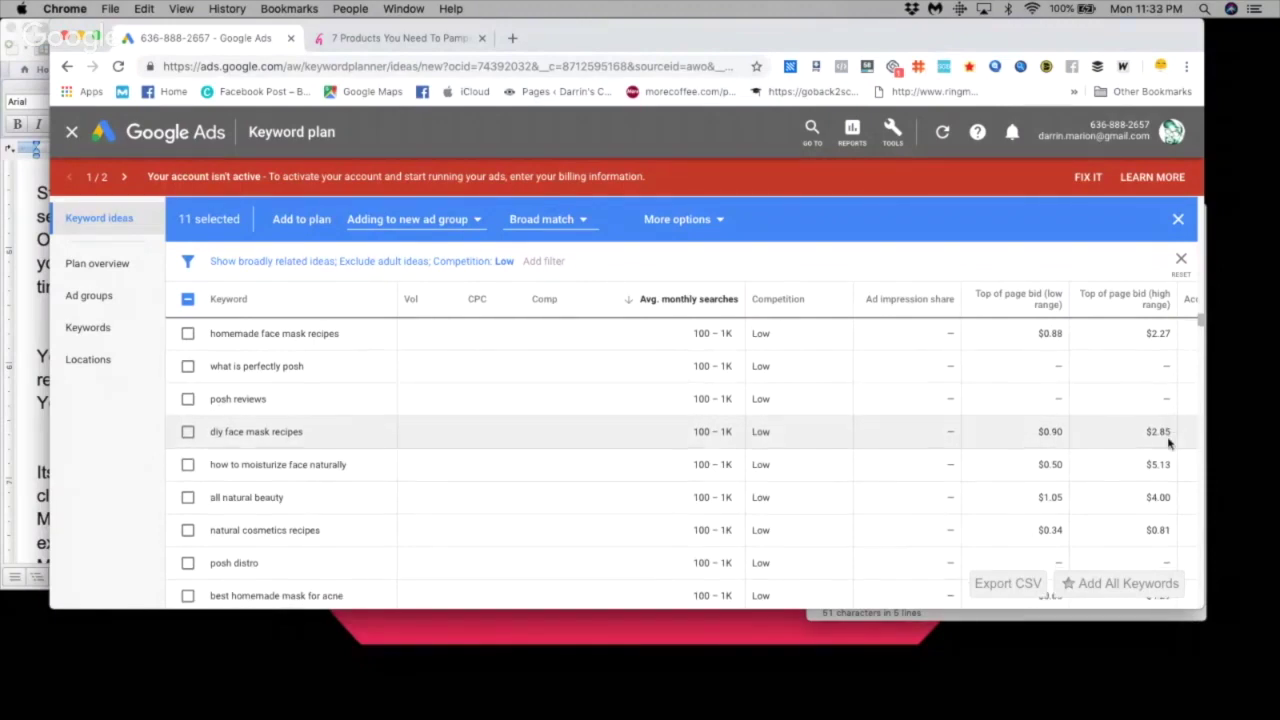
scroll(1160, 445, down, 5)
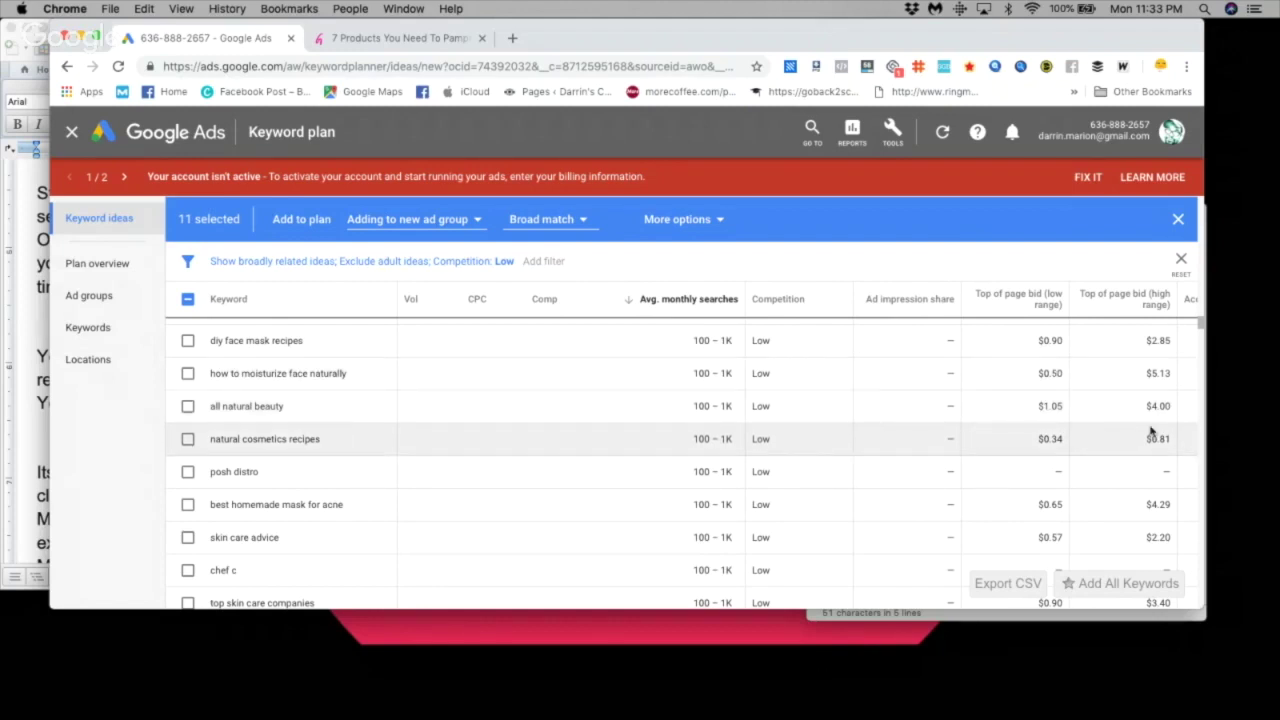
scroll(860, 480, down, 3)
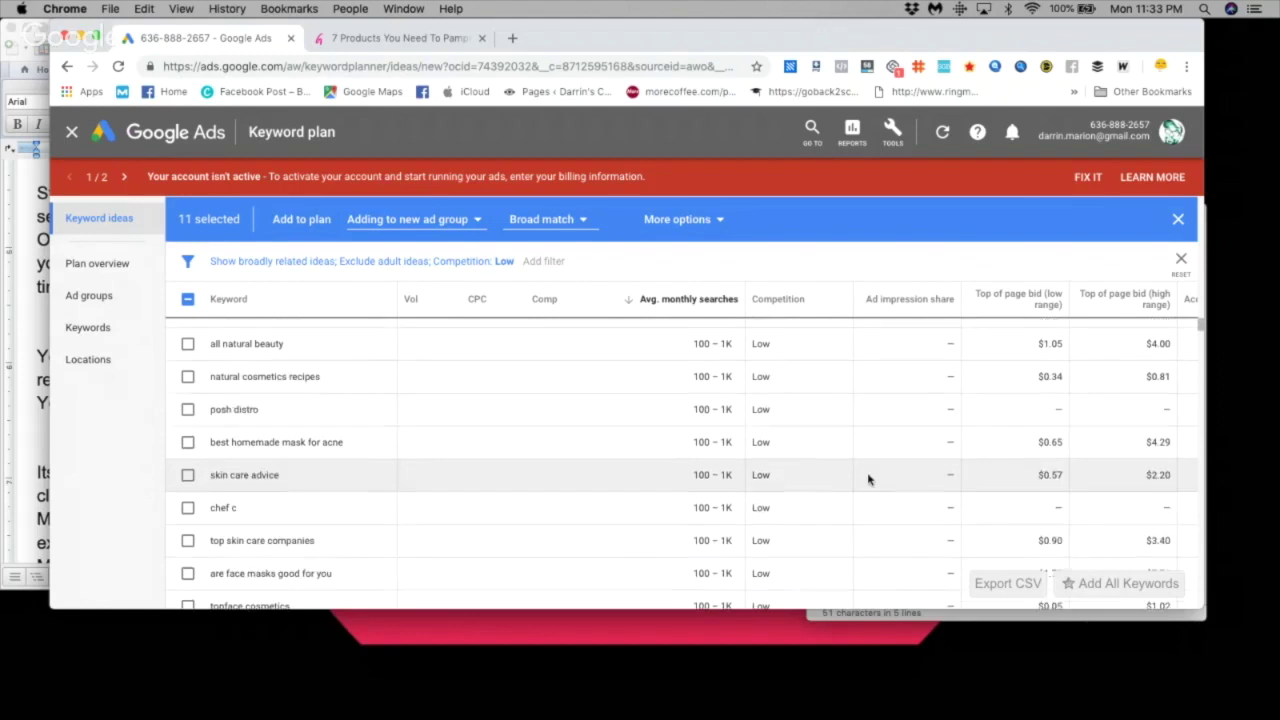
scroll(870, 480, down, 3)
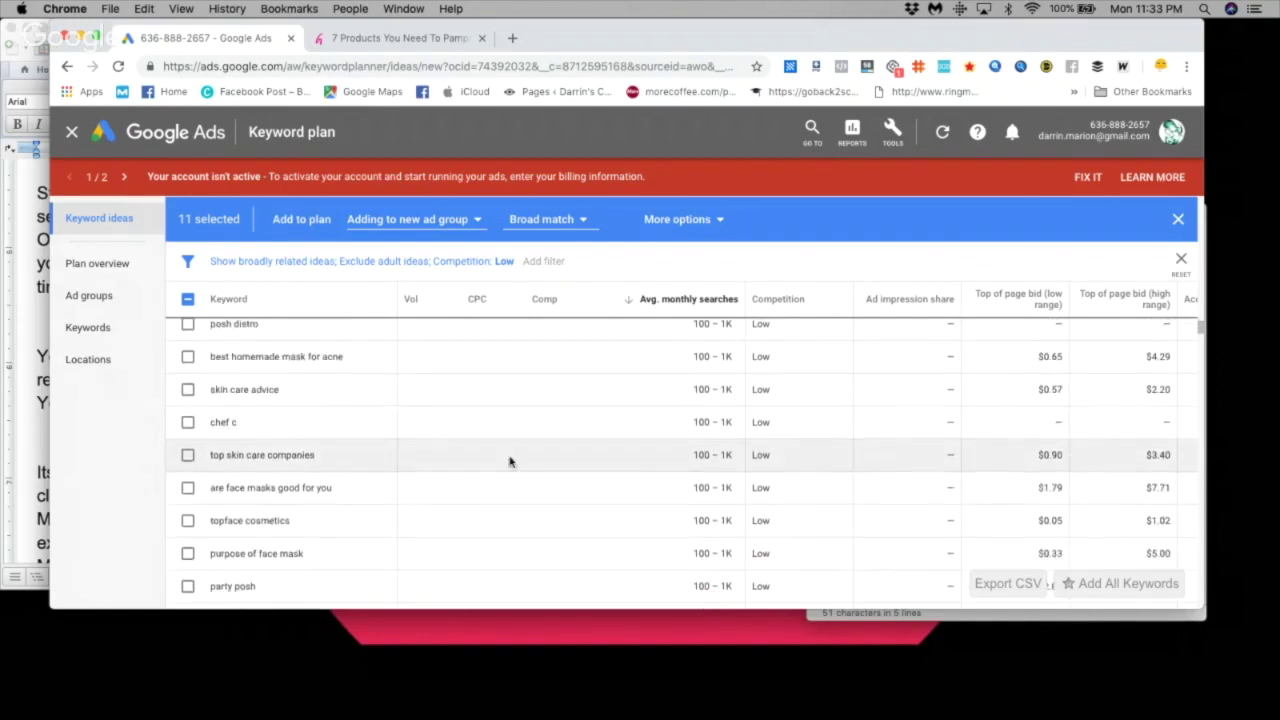
scroll(650, 465, down, 5)
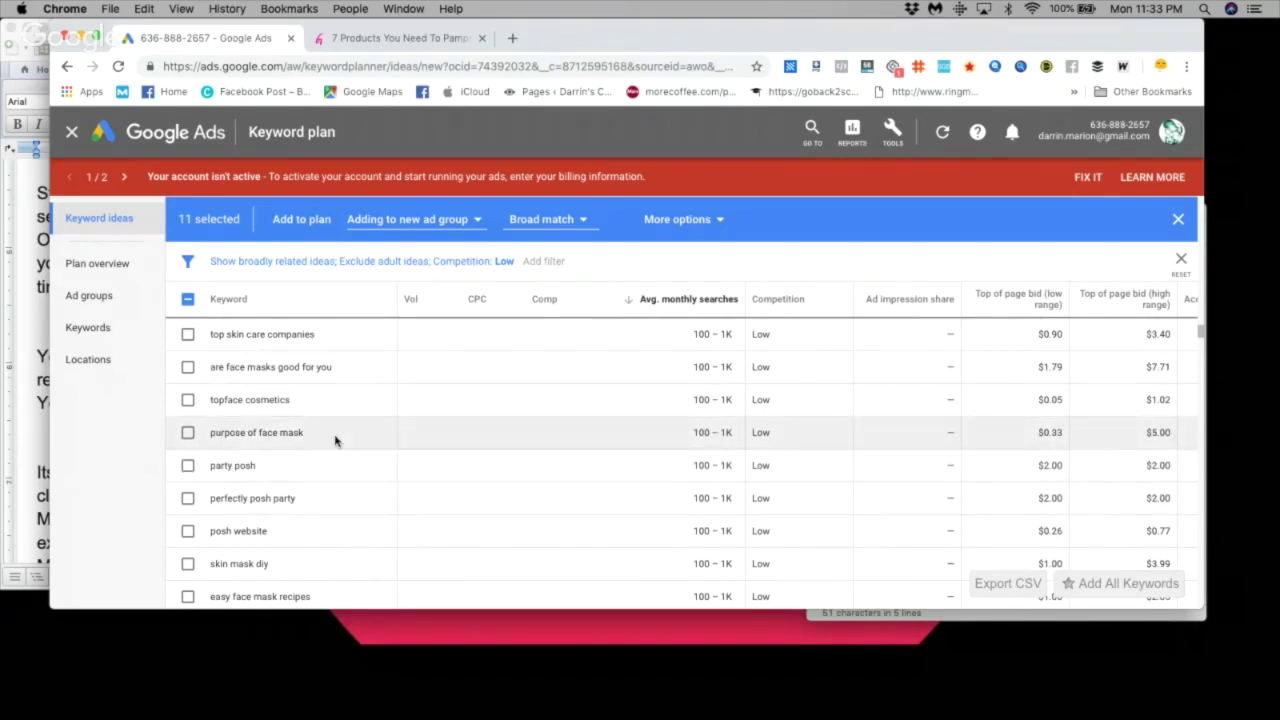
Review the ideas from "purpose of face mask" onward and add "best skincare brand ever" from the 10 – 100 range to the selection.
drag(335, 433, 210, 430)
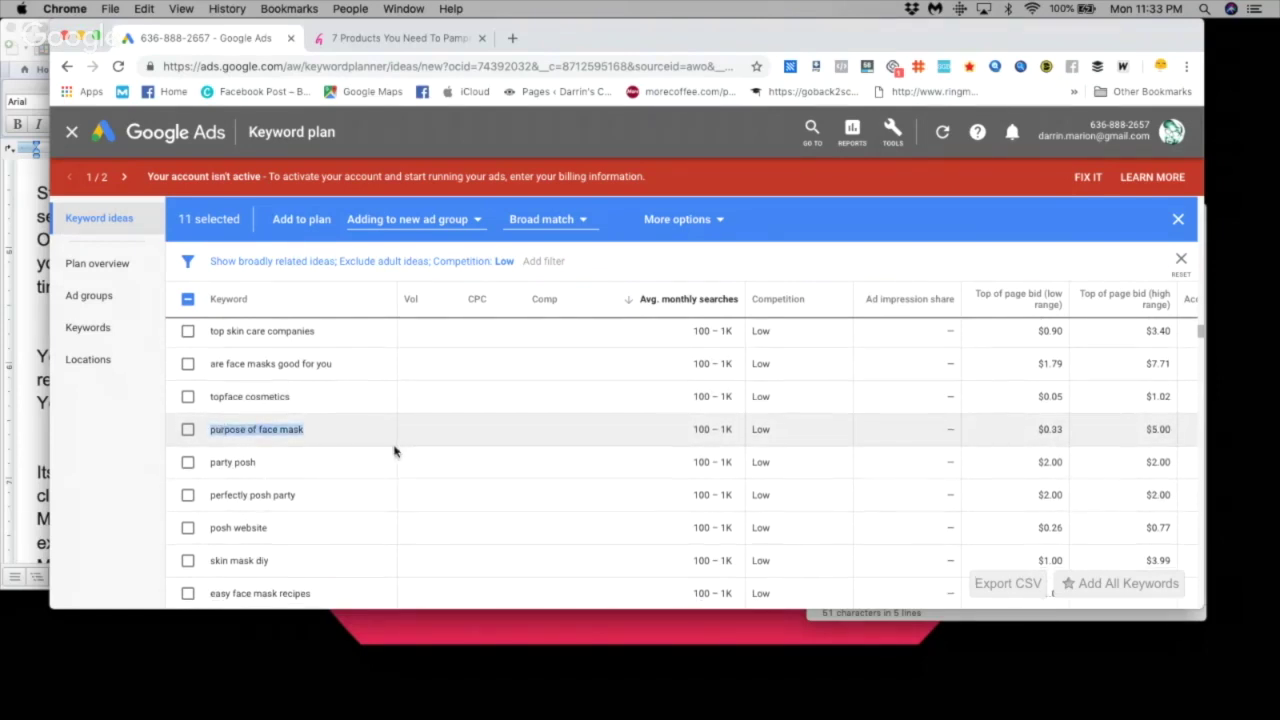
scroll(900, 410, down, 1)
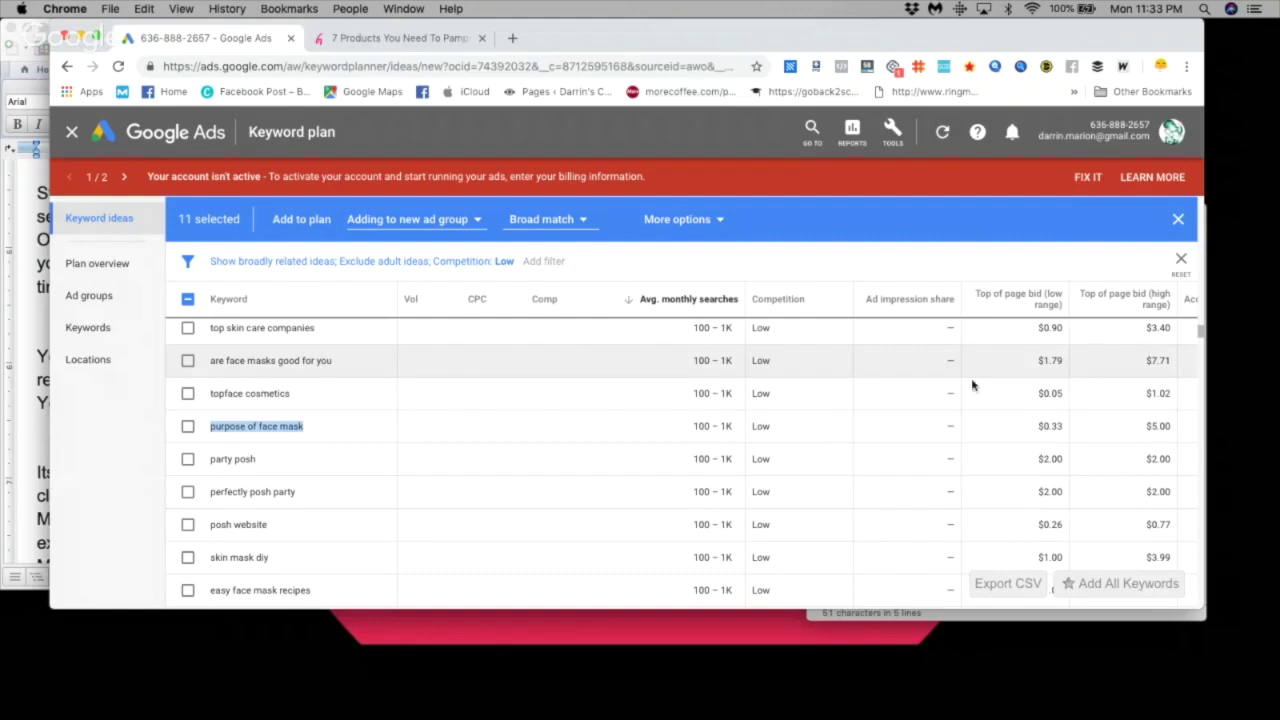
scroll(474, 425, down, 2)
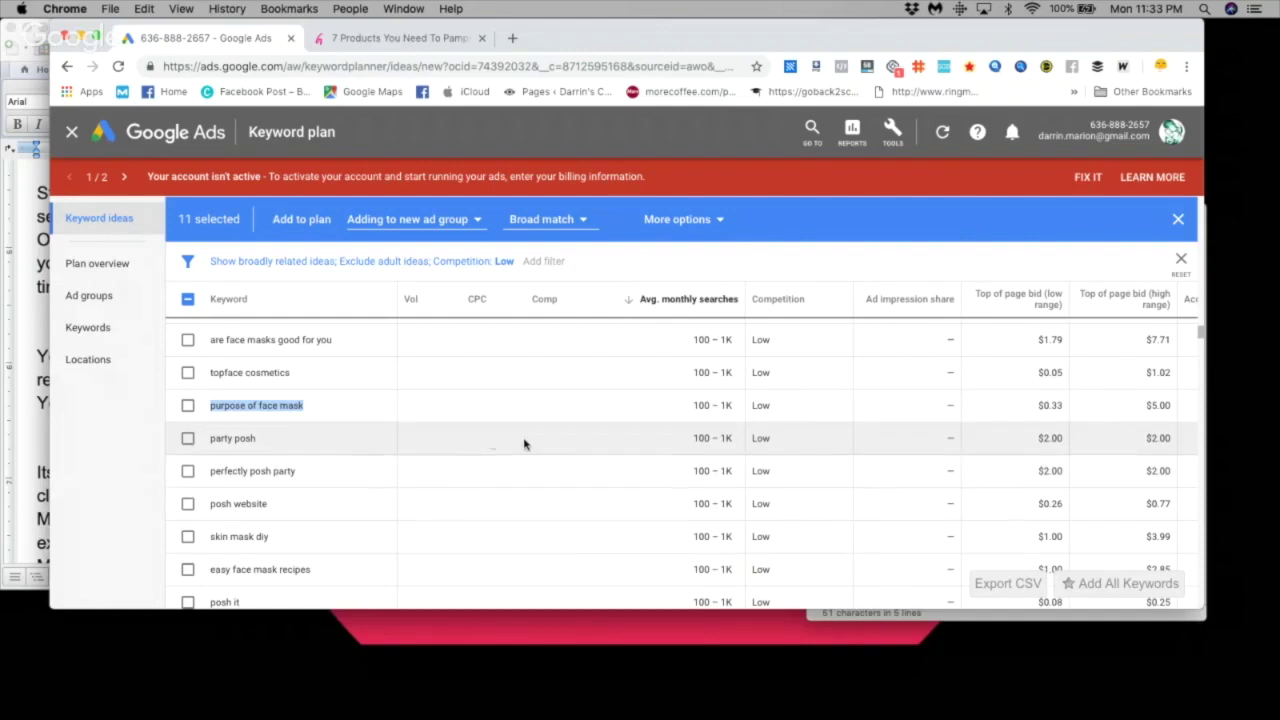
scroll(520, 447, down, 5)
scroll(477, 457, down, 6)
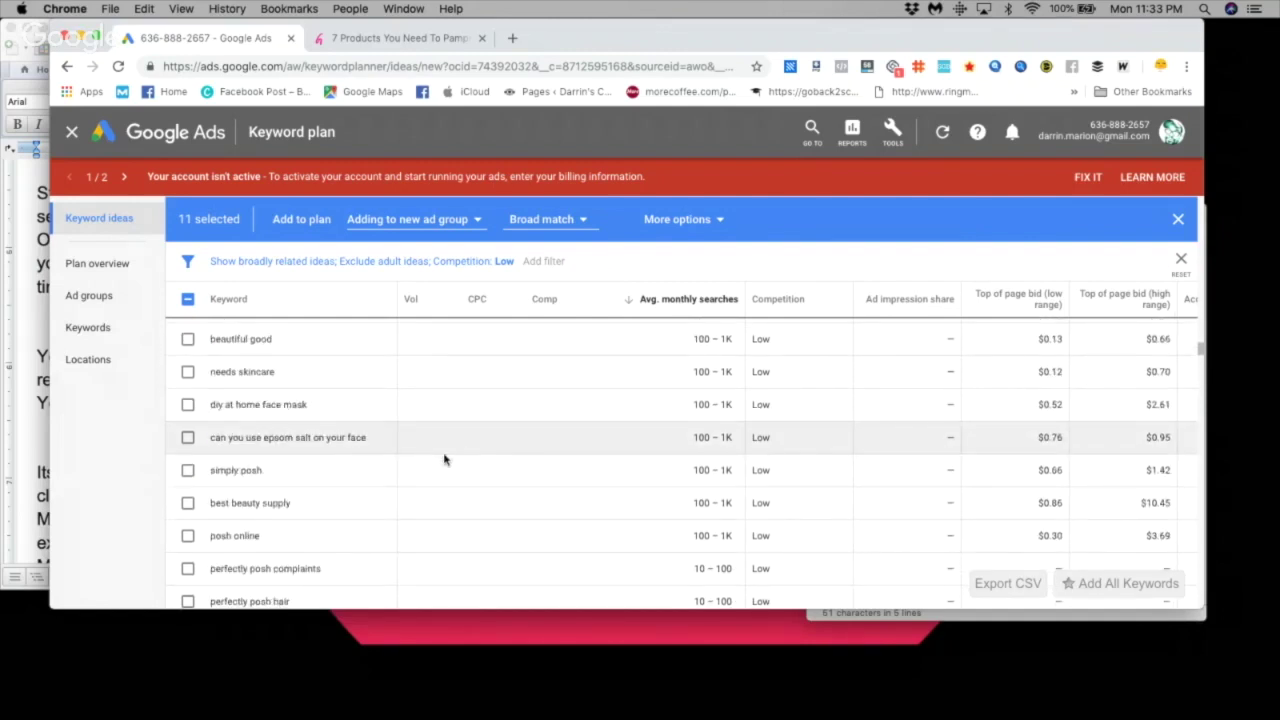
scroll(395, 561, down, 2)
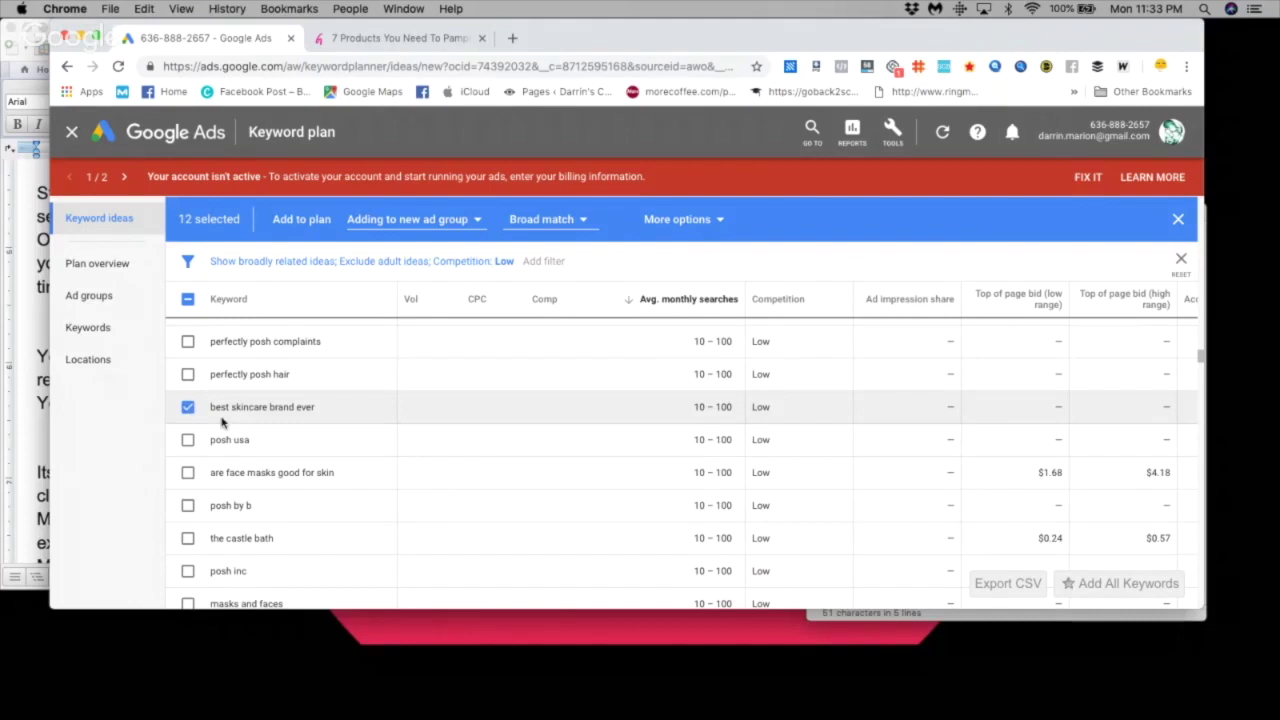
Look through the 10 – 100 keyword ideas after "best skincare brand ever", checking their relevance, competition and top-of-page bids.
scroll(292, 423, down, 5)
scroll(291, 457, down, 8)
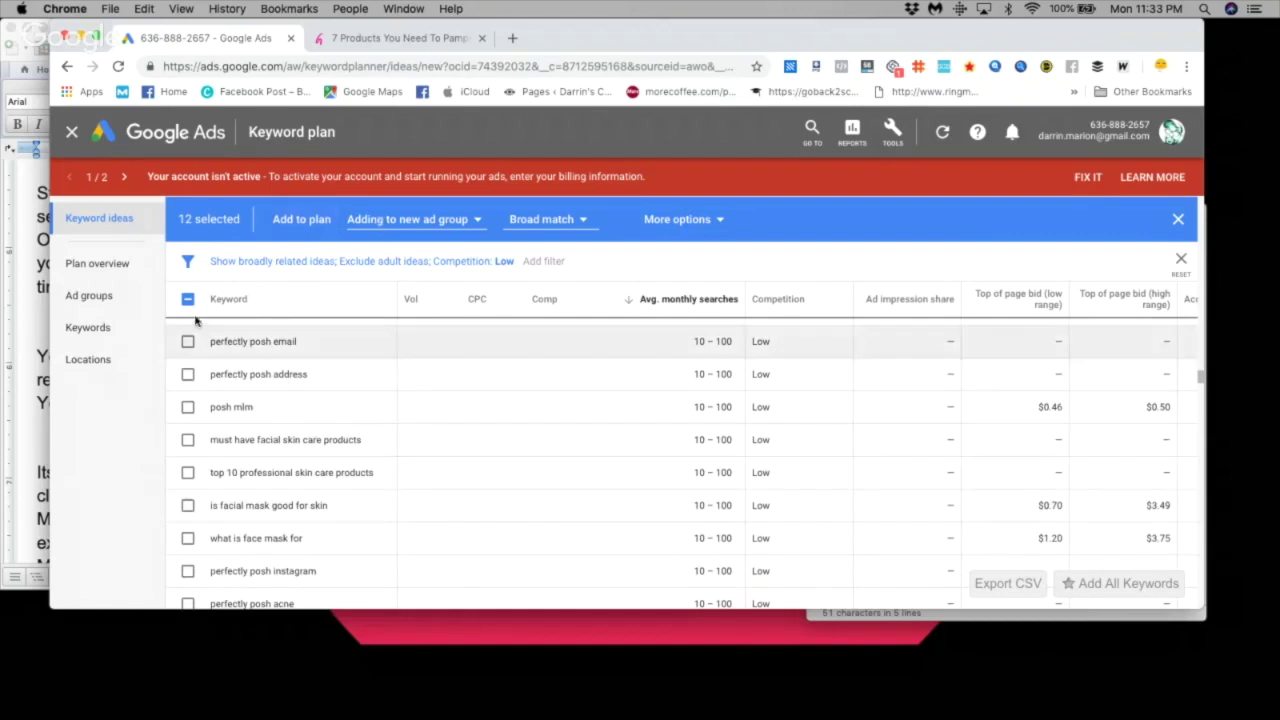
scroll(245, 480, down, 1)
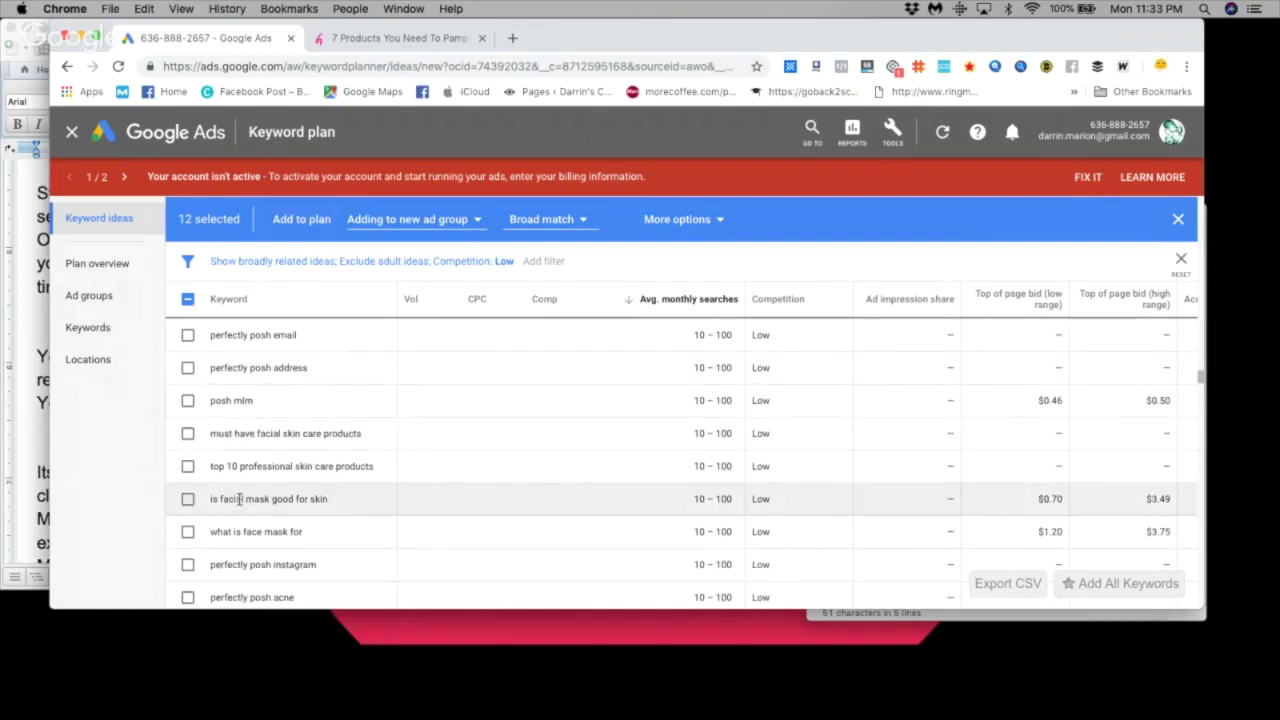
scroll(240, 499, down, 3)
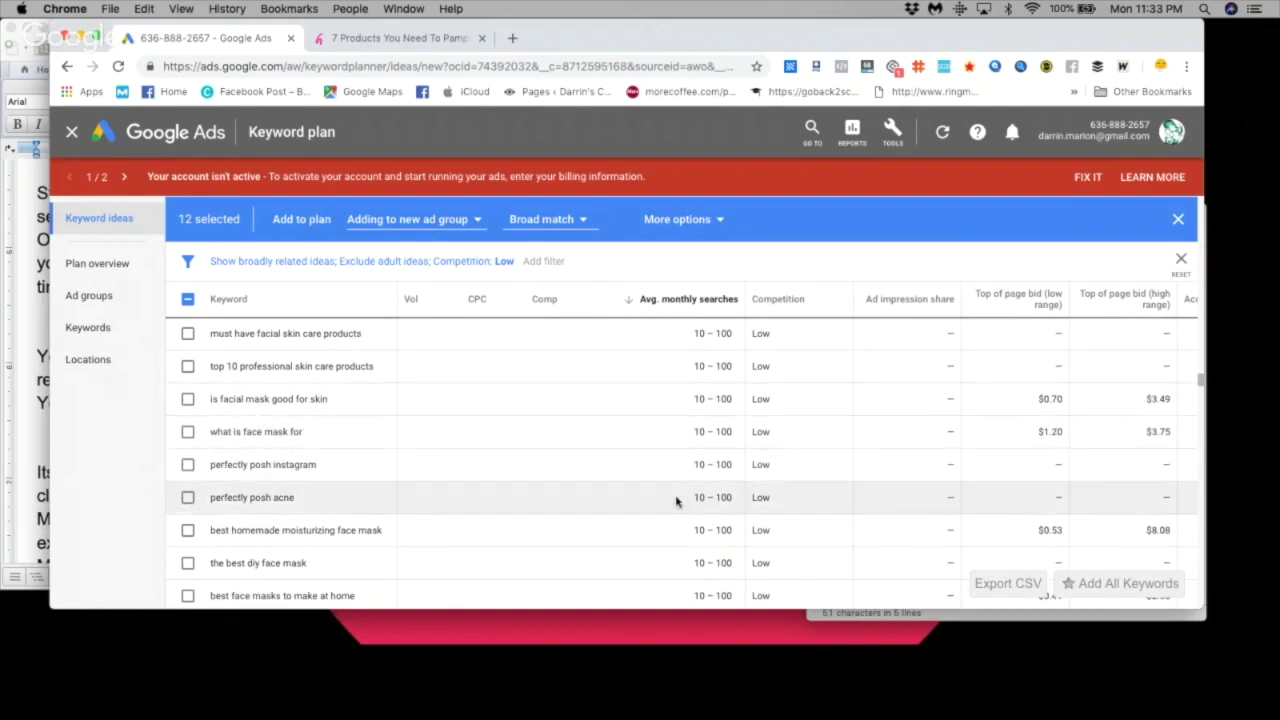
scroll(630, 505, down, 1)
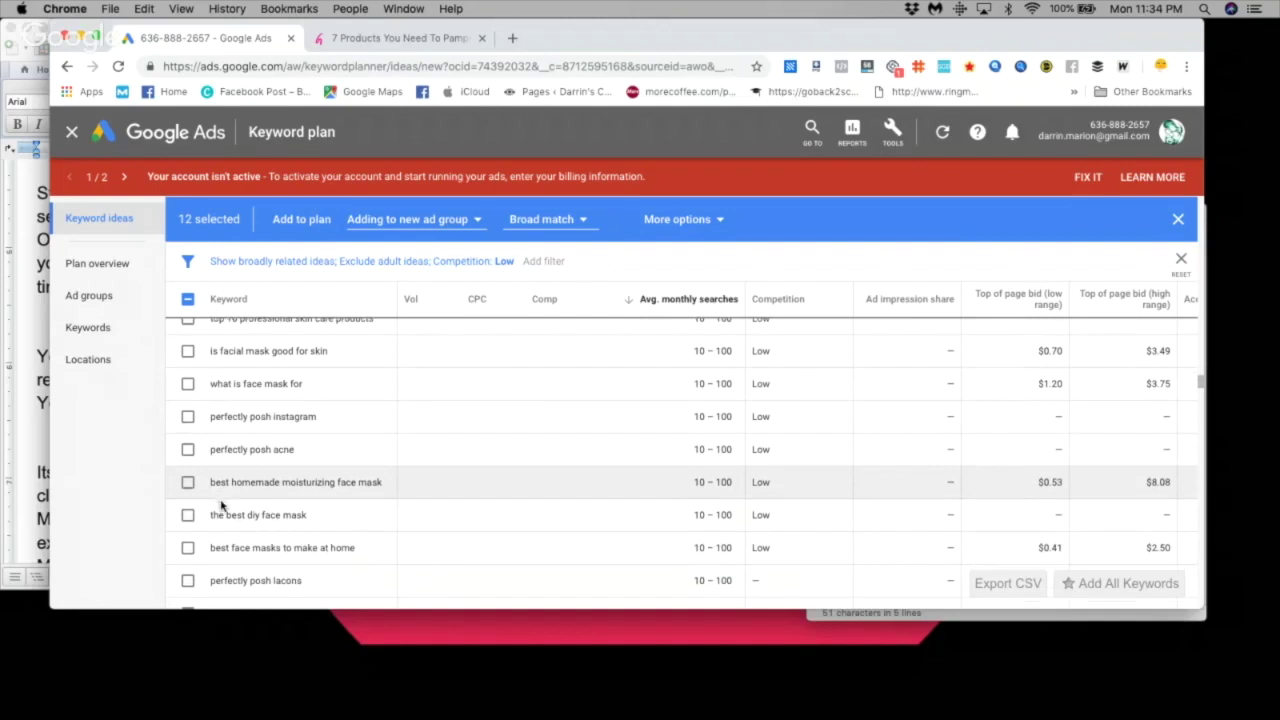
scroll(219, 495, down, 1)
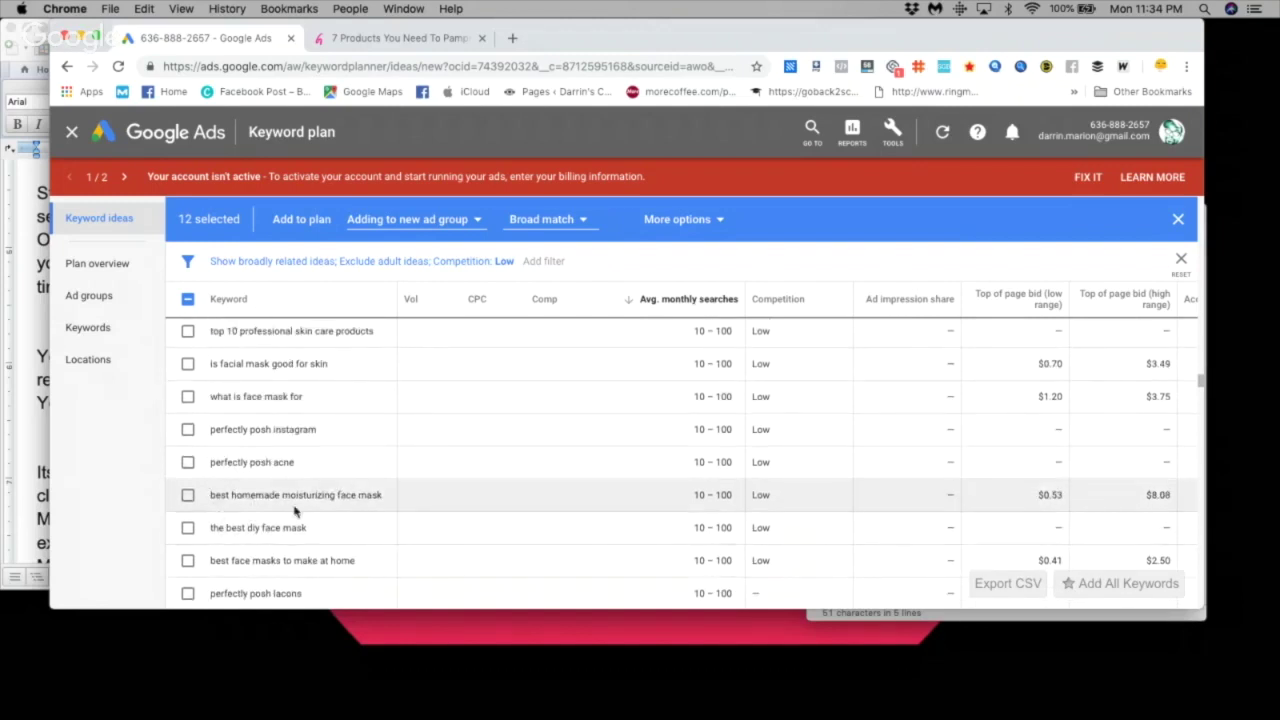
scroll(320, 470, down, 1)
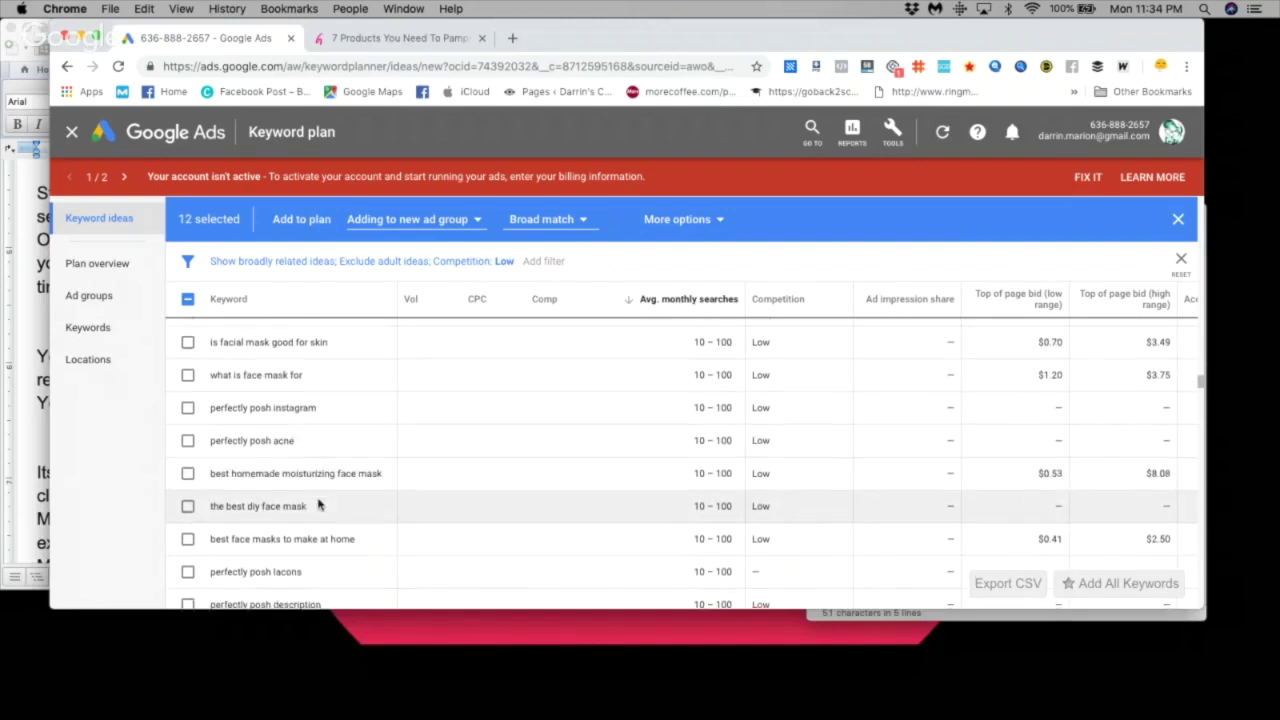
scroll(257, 528, down, 10)
scroll(640, 500, down, 5)
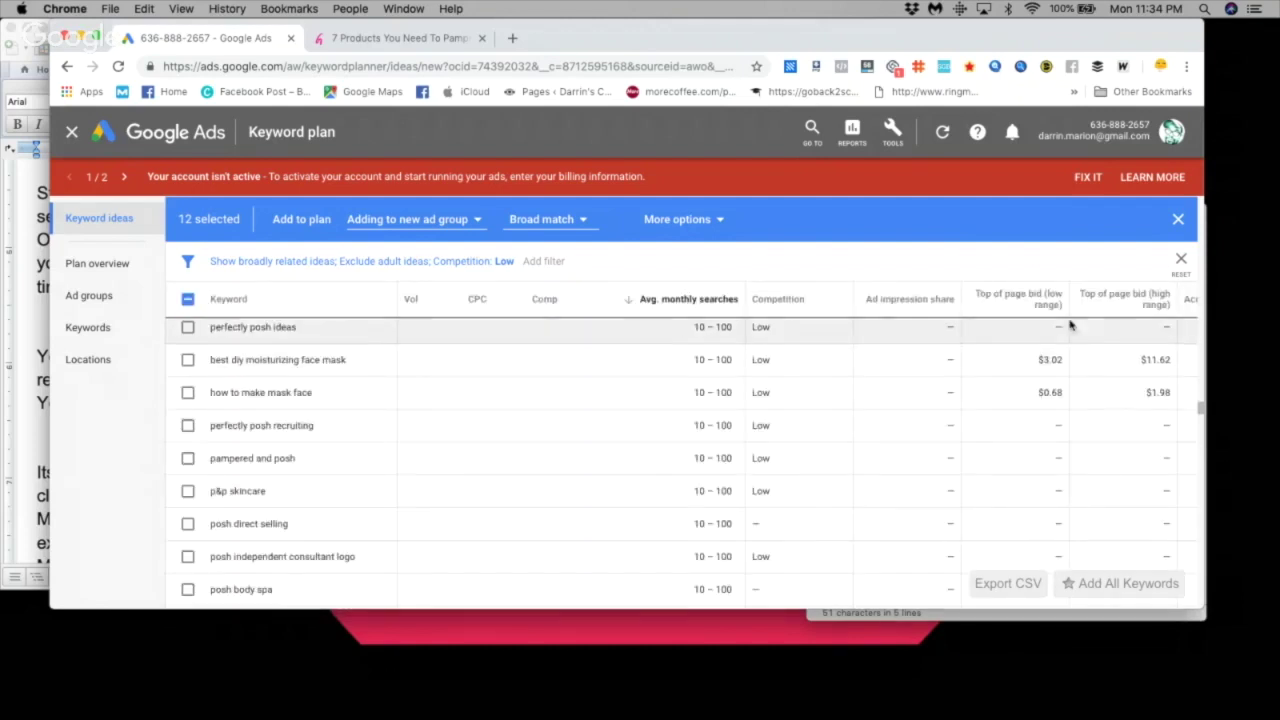
scroll(952, 352, down, 1)
Sort the keyword ideas by low-range top-of-page bid, switch the sorting to competition, and review the list from its beginning.
click(1012, 306)
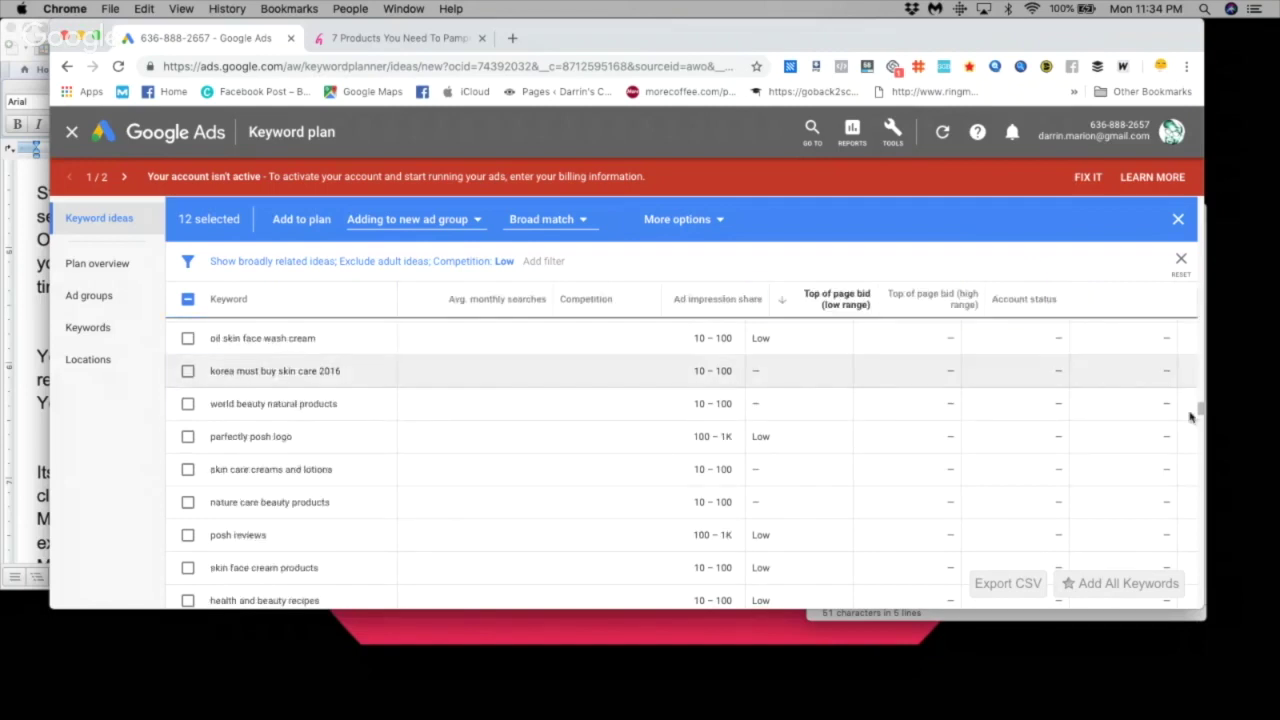
click(845, 312)
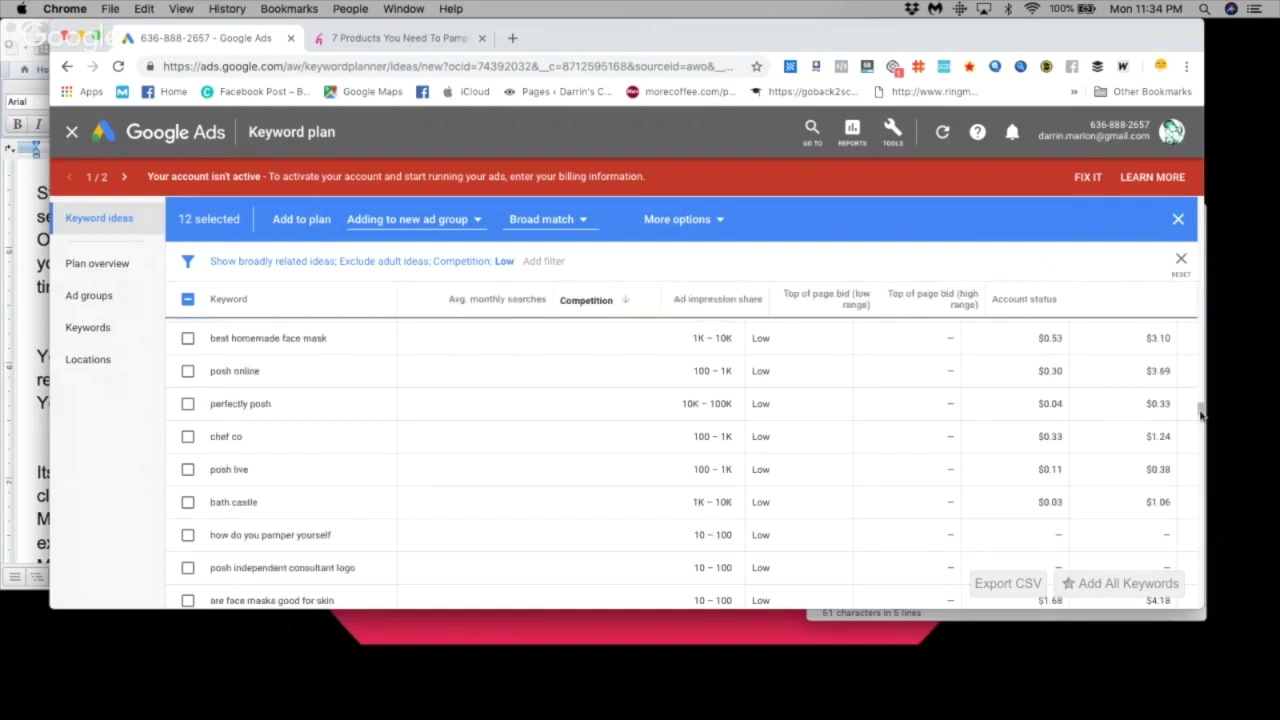
drag(1201, 407, 1201, 194)
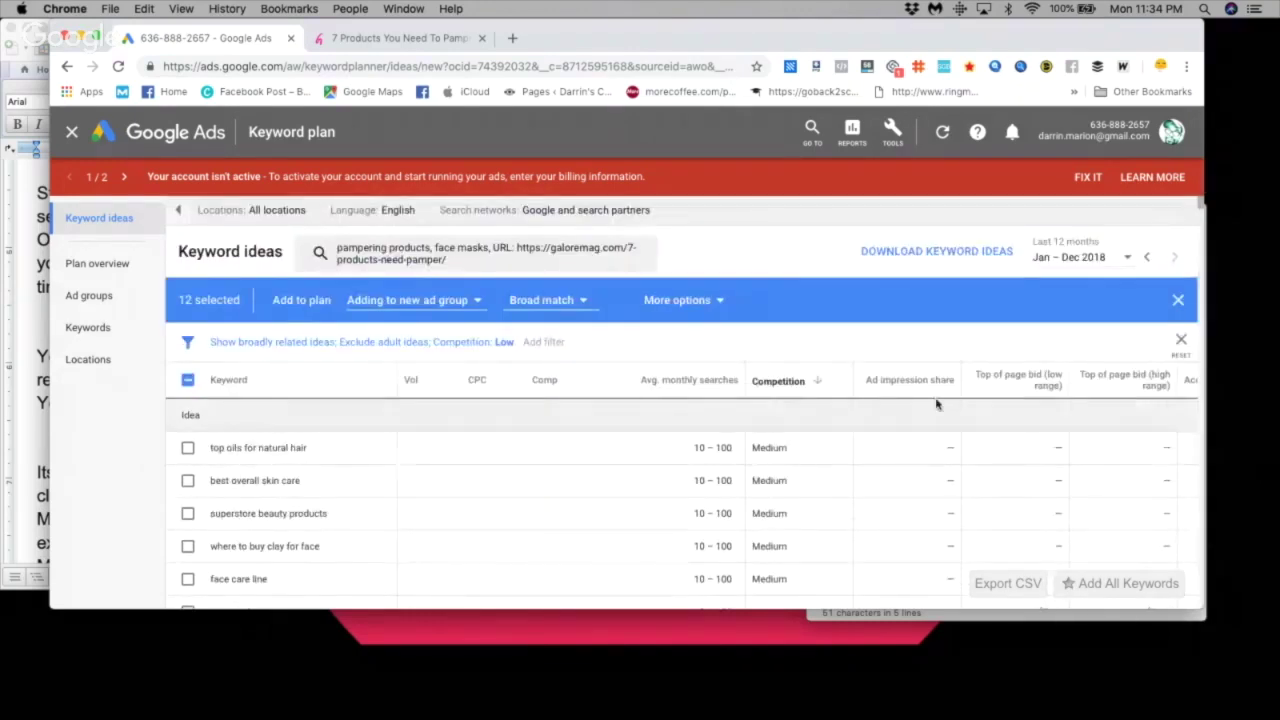
scroll(586, 363, down, 1)
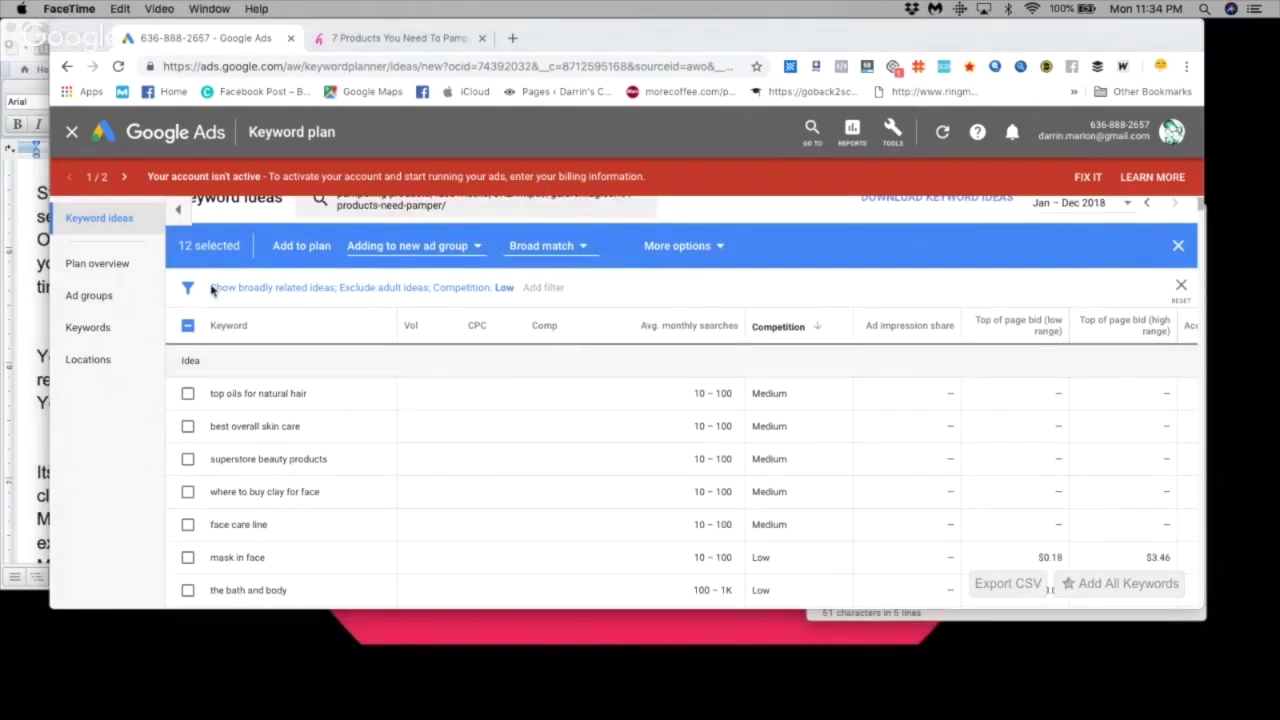
scroll(811, 417, down, 1)
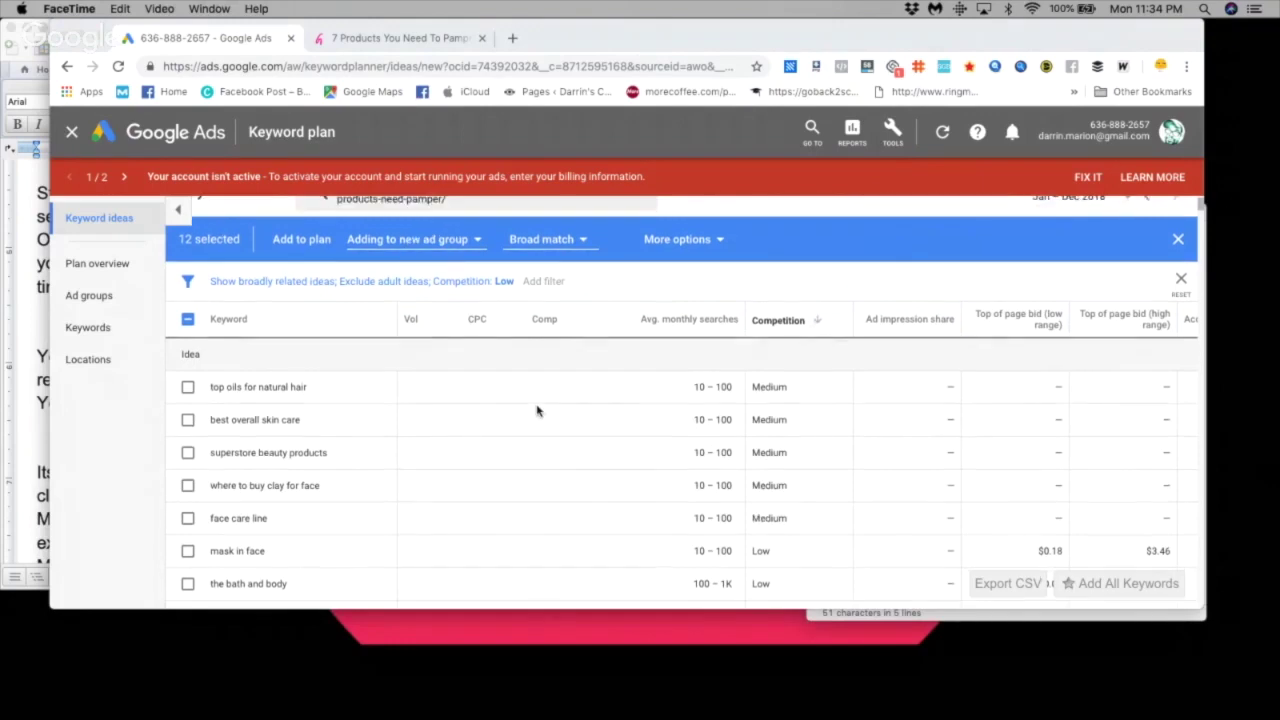
scroll(534, 405, down, 1)
scroll(520, 409, down, 2)
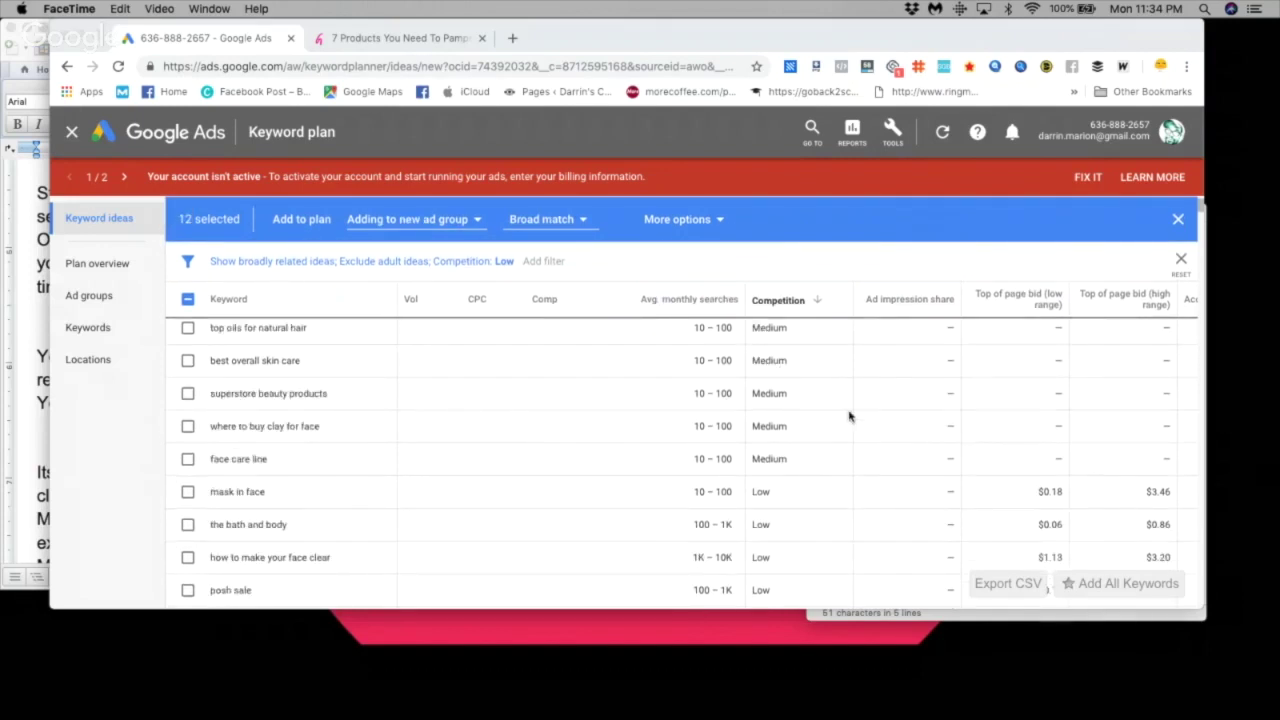
Search Google for "ubersuggest" in the browser tab holding the competitor's pampering article.
click(395, 40)
click(432, 66)
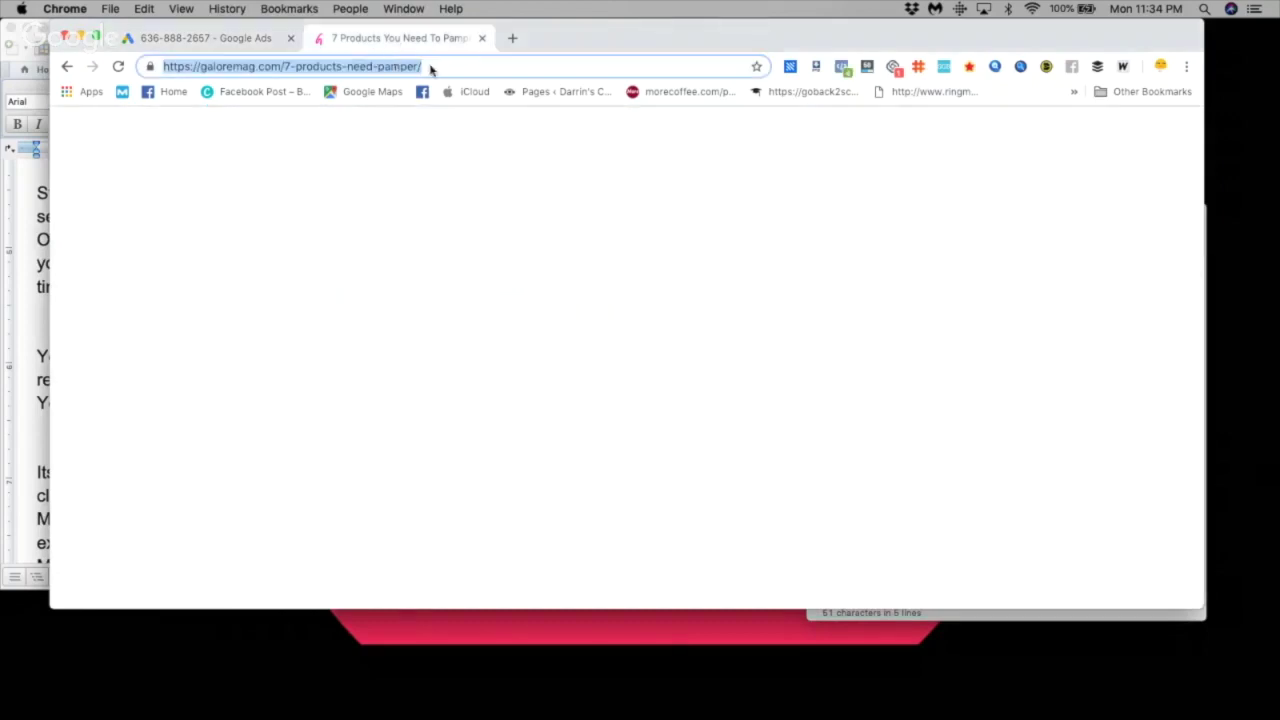
text(ubersuggest)
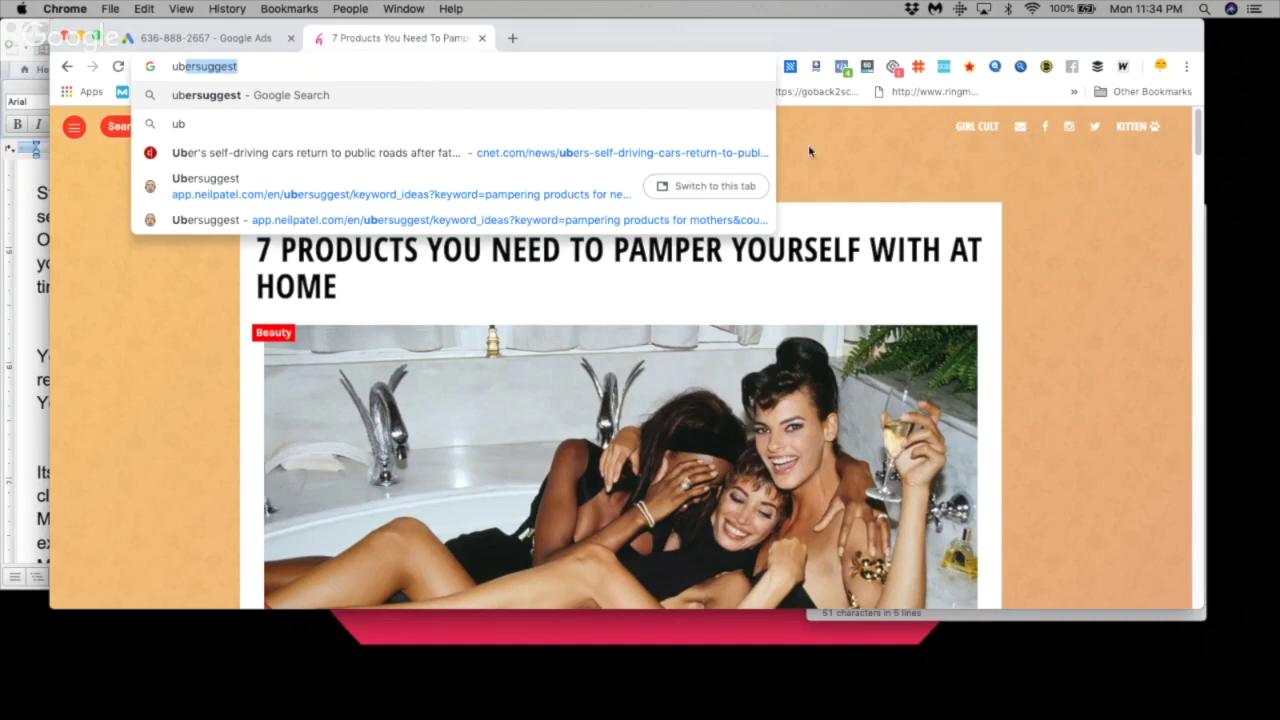
click(291, 96)
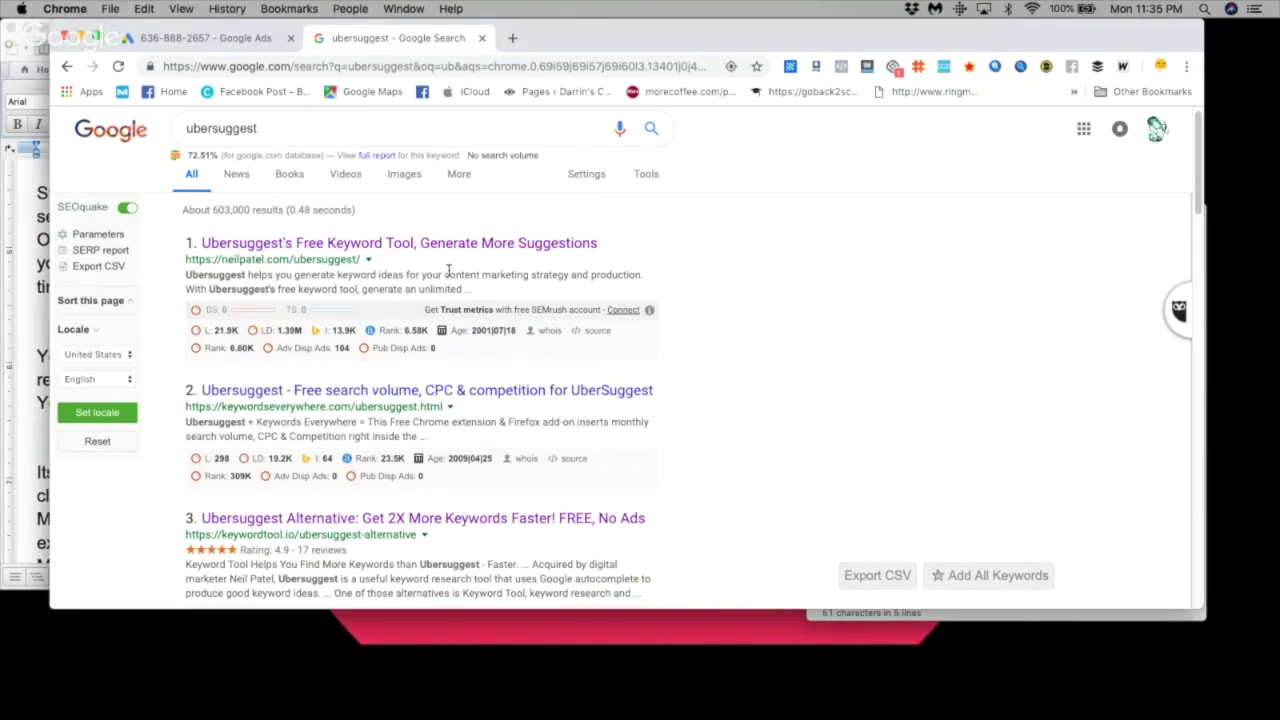
Check the Tools list in the Word document, return to Chrome and open the neilpatel.com result for Ubersuggest's Free Keyword Tool.
click(466, 275)
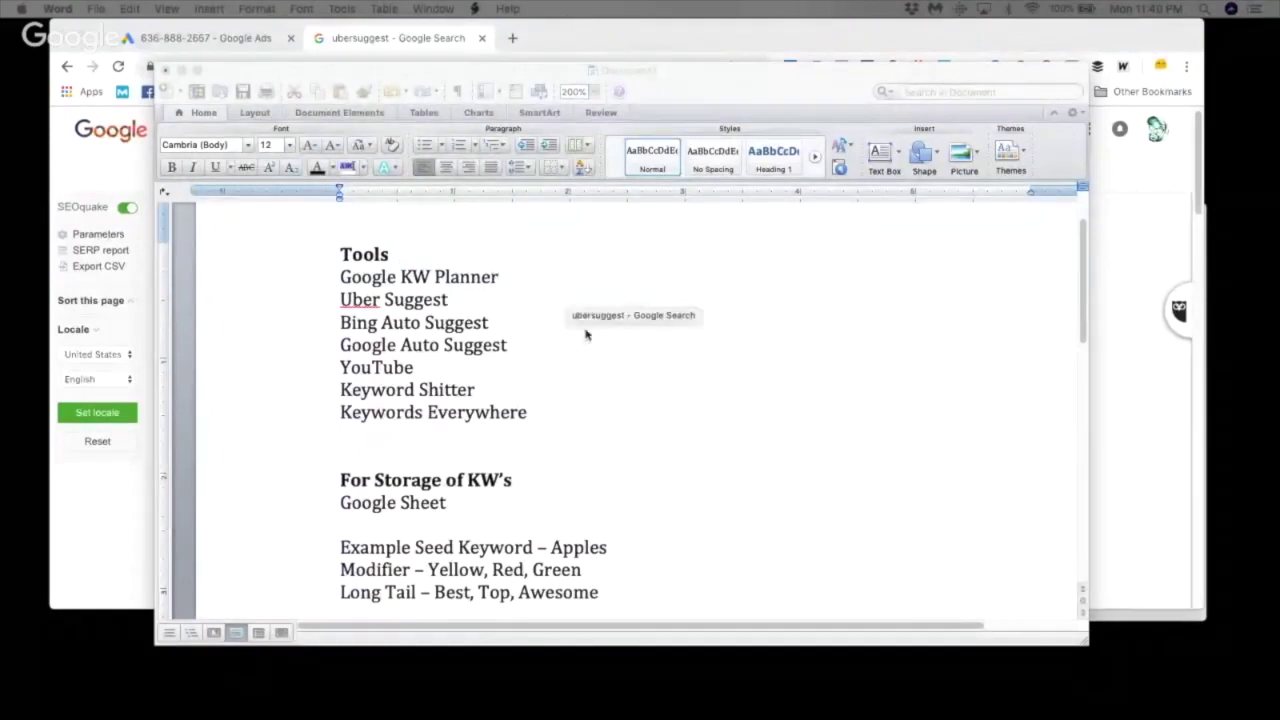
click(425, 322)
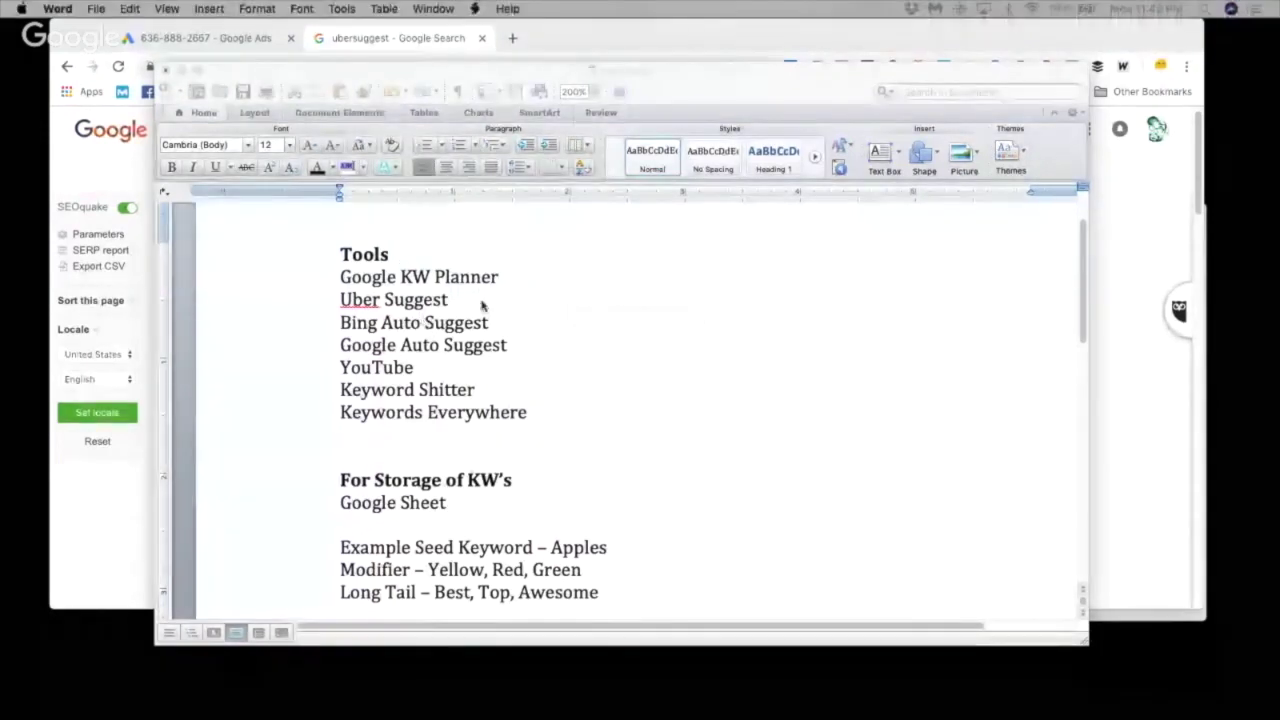
click(393, 45)
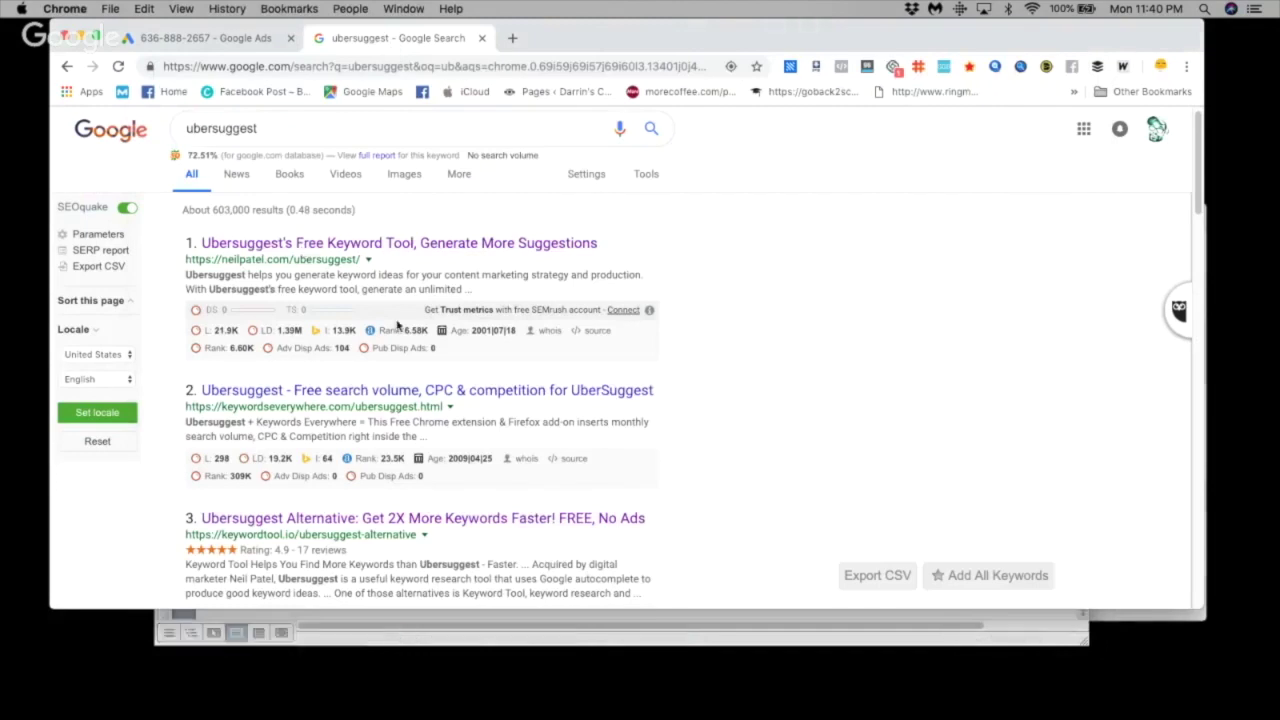
click(505, 245)
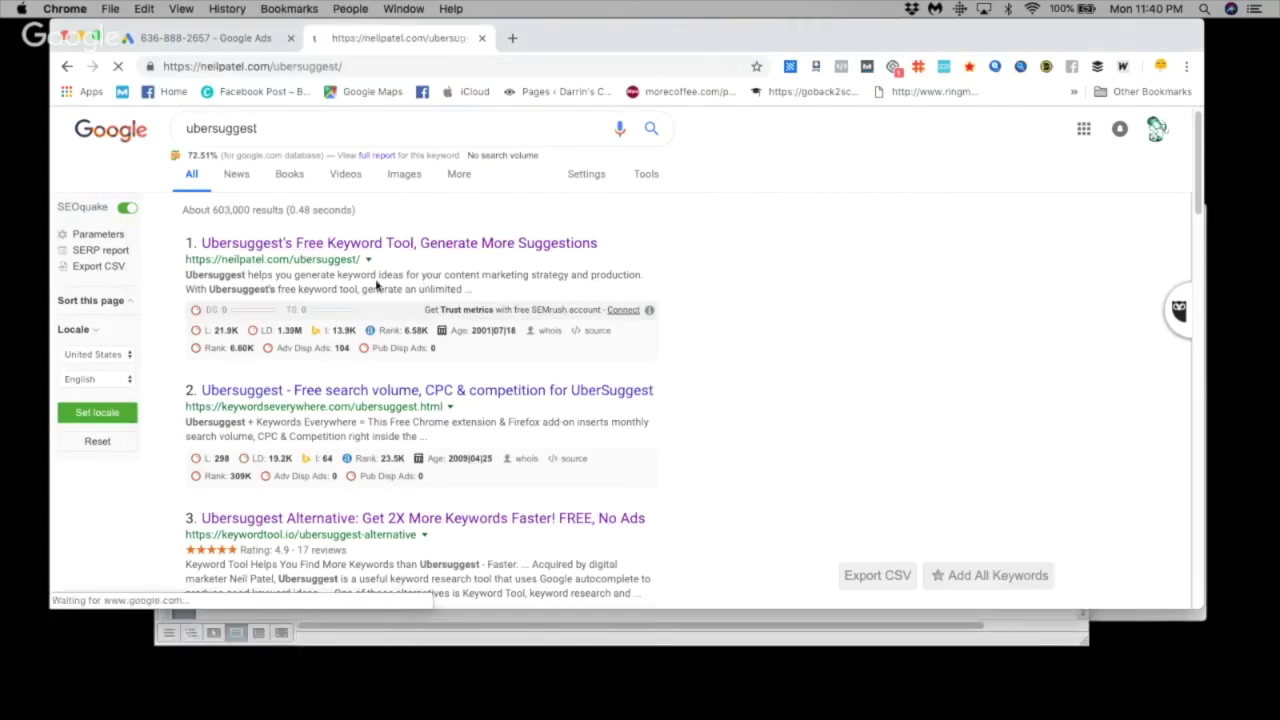